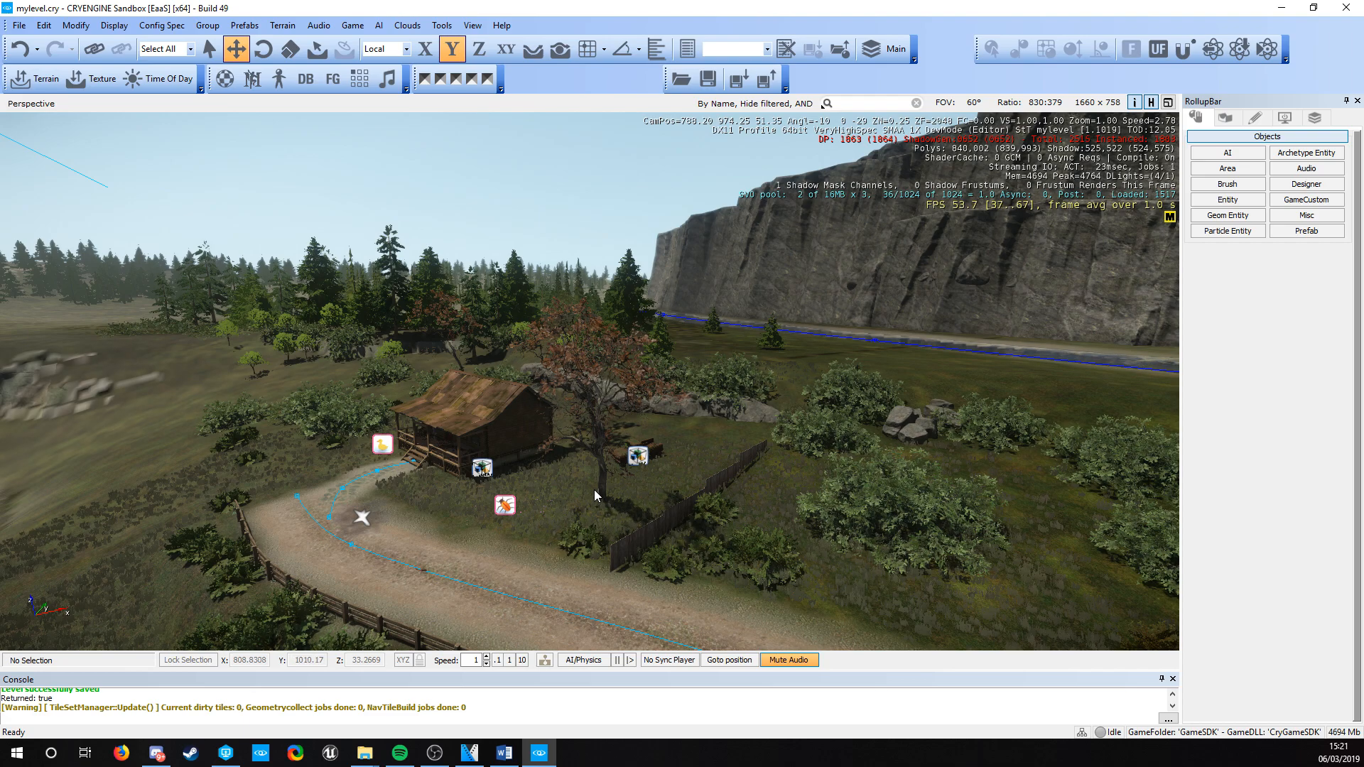
# Step: Start an area Shape with terrain following enabled and place its first points around the river's end beside the cliff
pyautogui.press('w')
pyautogui.moveTo(594, 489); pyautogui.dragTo(681, 476, button='right')
pyautogui.press('w')
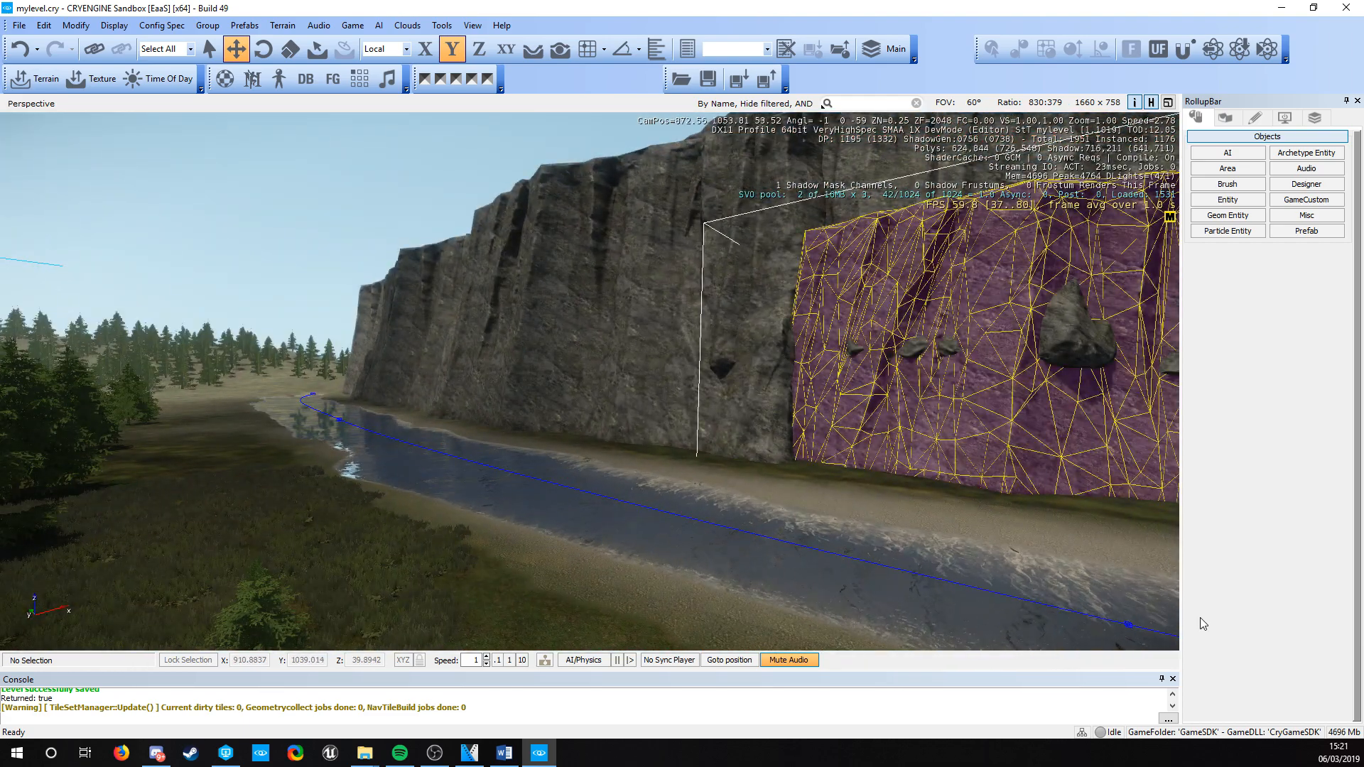
pyautogui.moveTo(569, 409); pyautogui.dragTo(731, 478, button='right')
pyautogui.press('w')
pyautogui.press('w')
pyautogui.press('s')
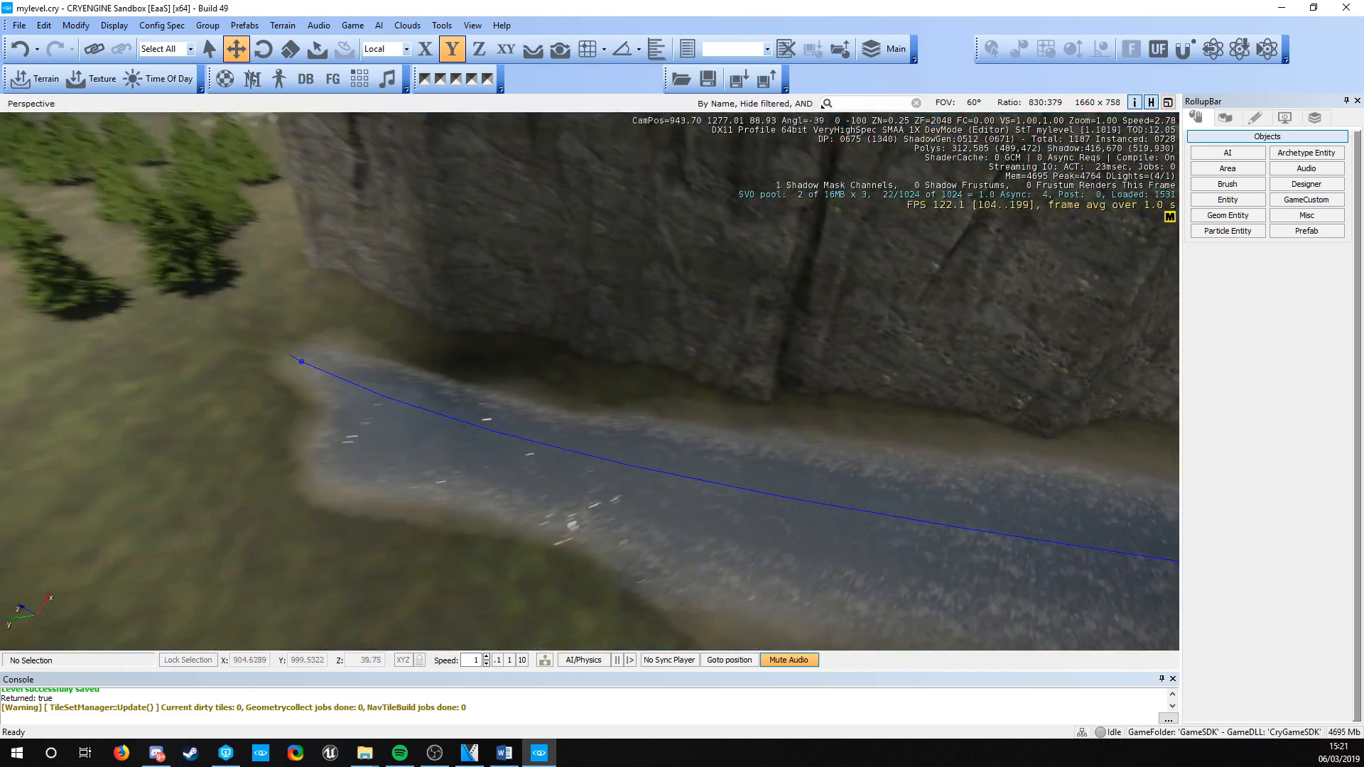
pyautogui.press('d')
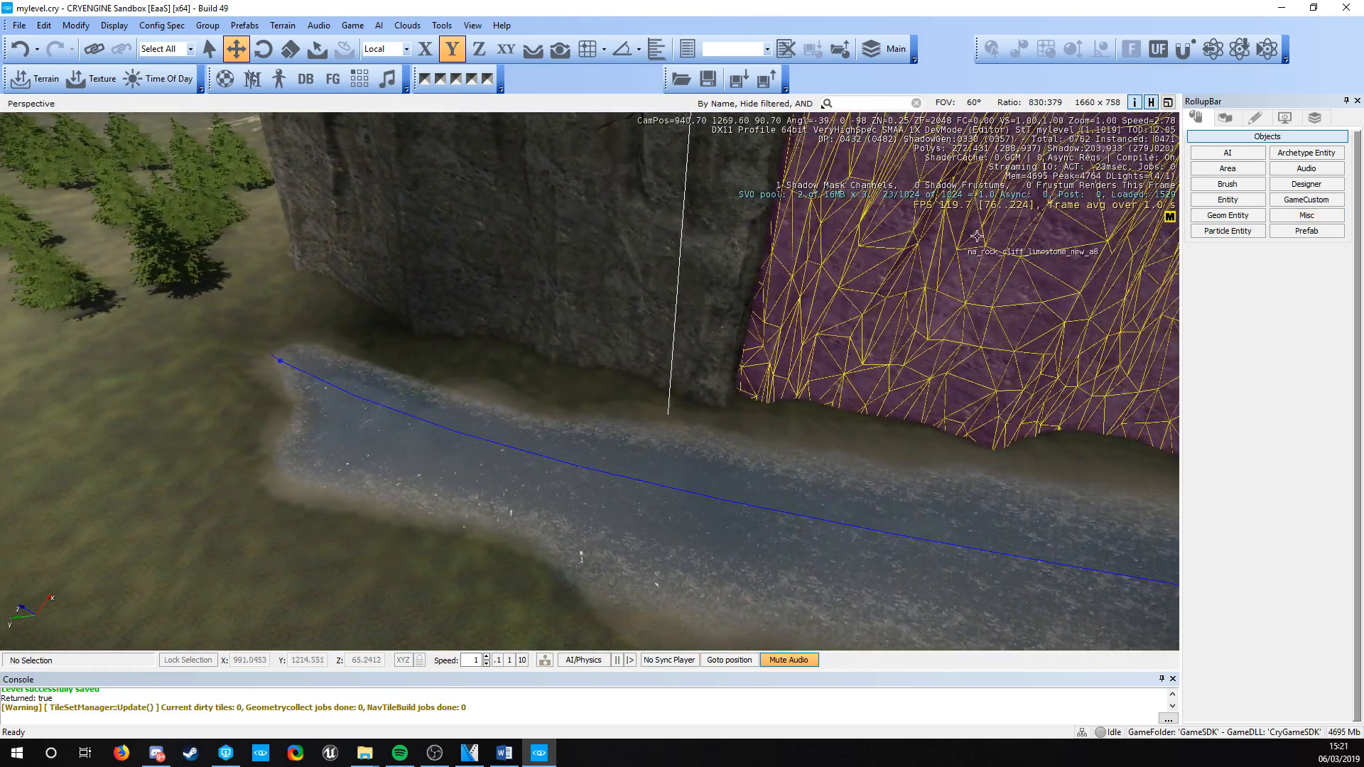
pyautogui.press('a')
pyautogui.moveTo(484, 352)
pyautogui.mouseDown(button='right')
pyautogui.moveTo(498, 353)
pyautogui.moveTo(459, 360)
pyautogui.mouseUp(button='right')
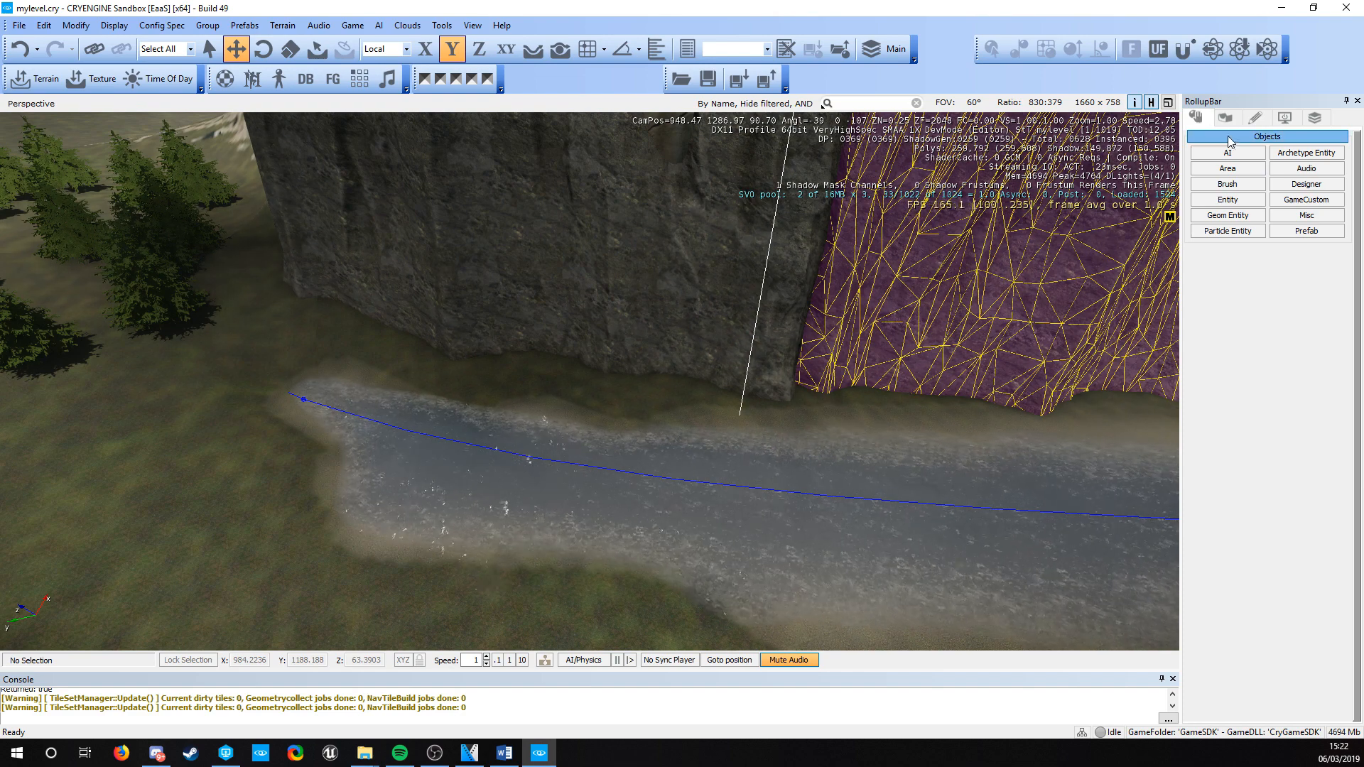
pyautogui.click(1228, 169)
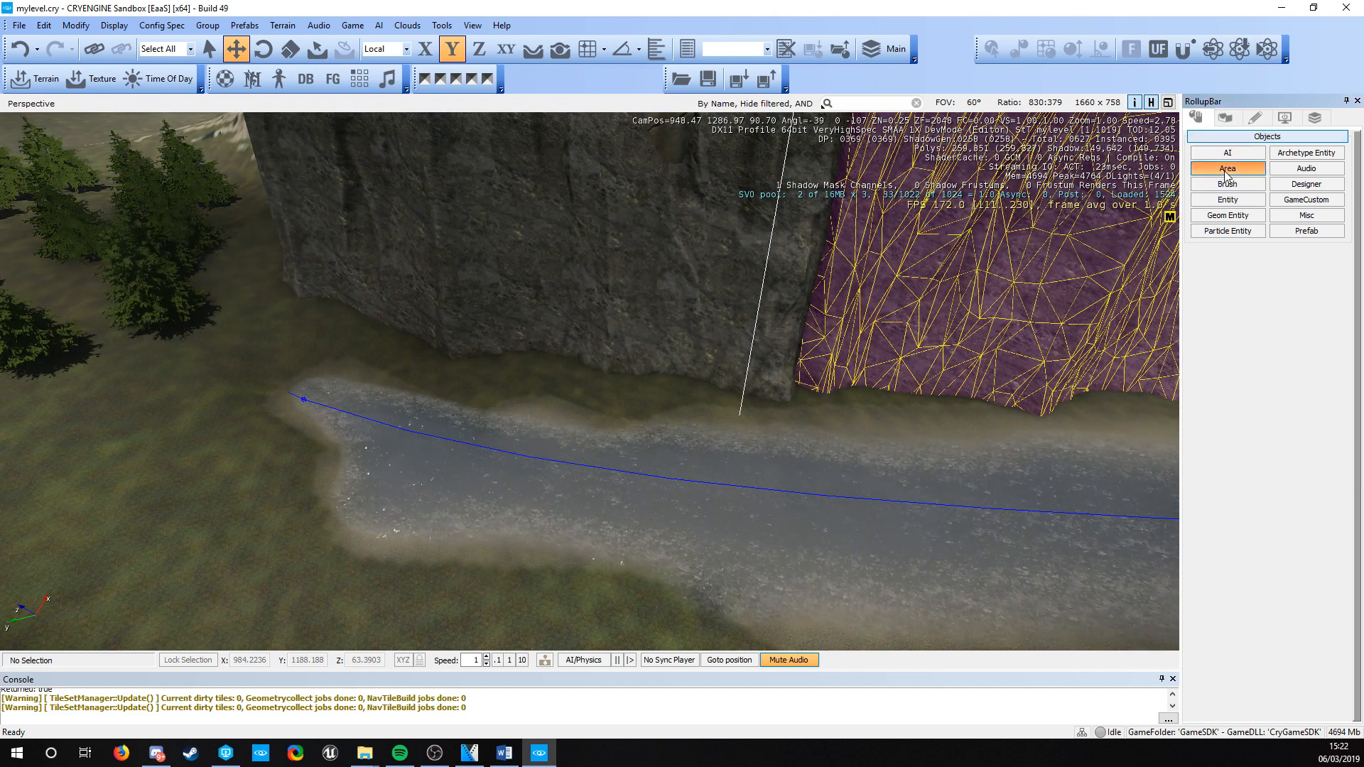
pyautogui.click(1301, 318)
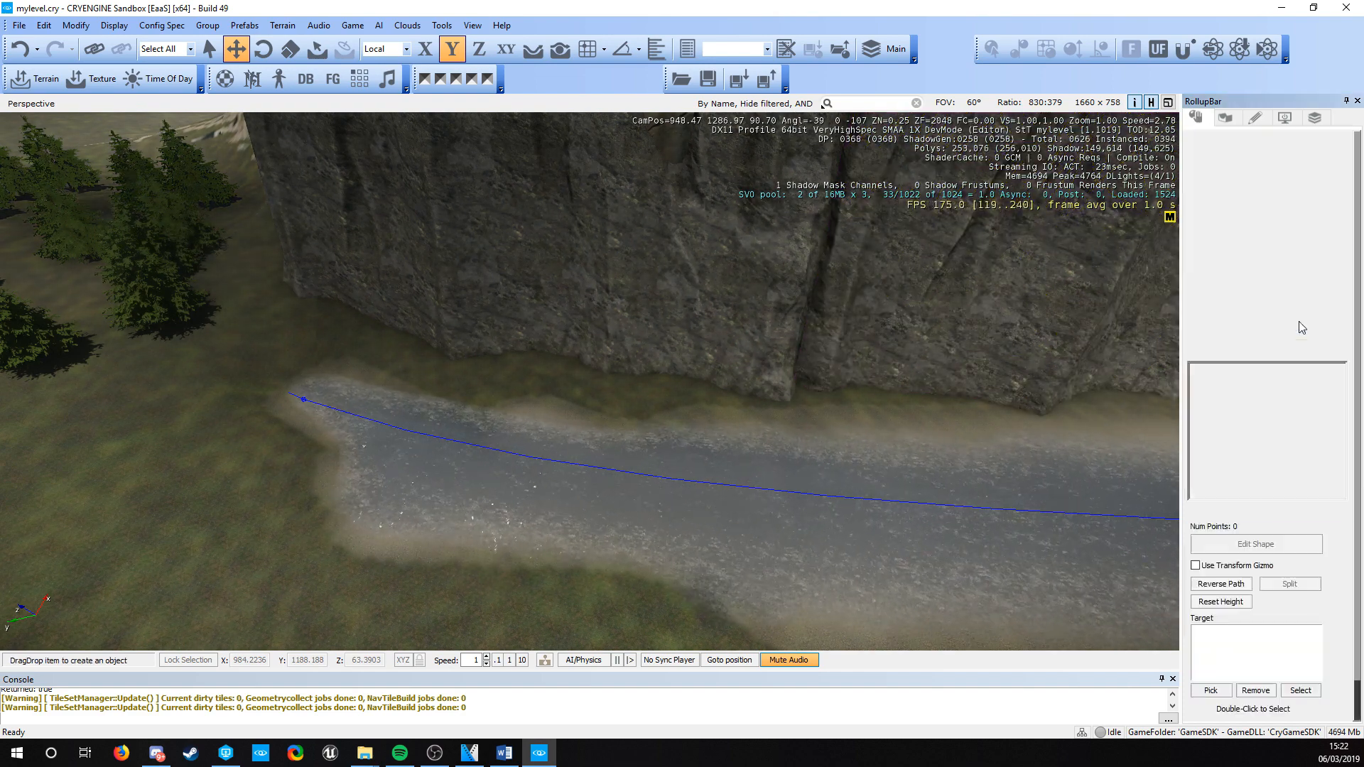
pyautogui.click(531, 54)
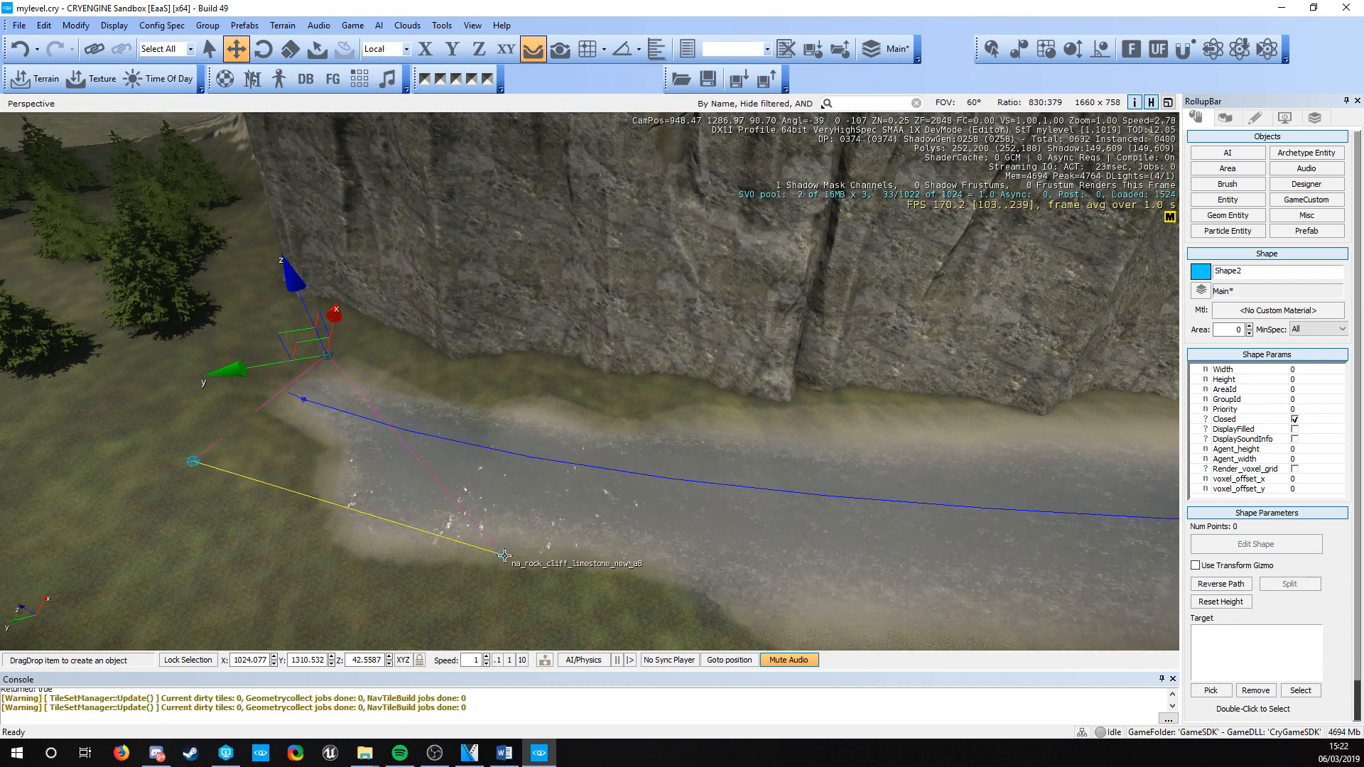
# Step: Continue the area shape with points along the grassy bank, following the river's curve to its far end
pyautogui.press('w')
pyautogui.moveTo(683, 595); pyautogui.dragTo(670, 493, button='right')
pyautogui.press('s')
pyautogui.press('d')
pyautogui.click(678, 494)
pyautogui.press('d')
pyautogui.moveTo(823, 526); pyautogui.dragTo(813, 526, button='right')
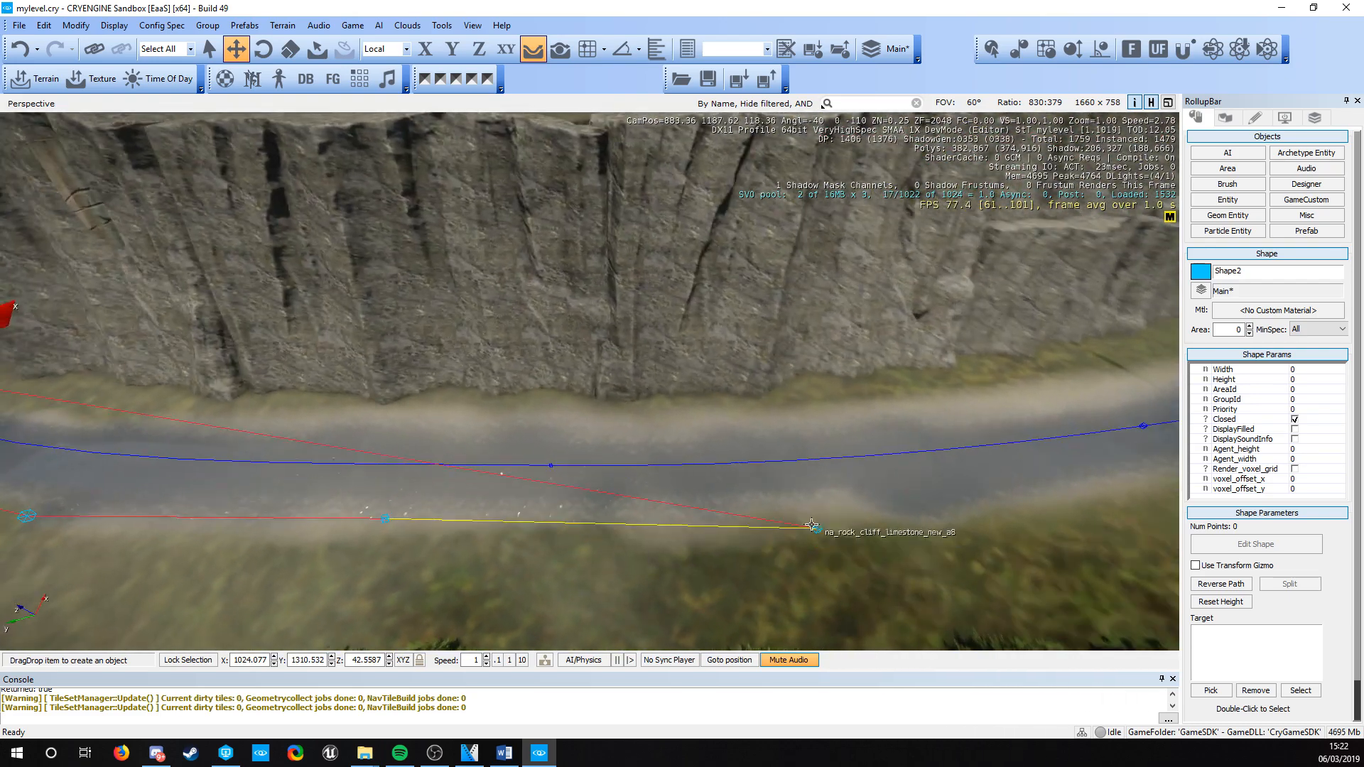
pyautogui.click(705, 514)
pyautogui.press('d')
pyautogui.press('w')
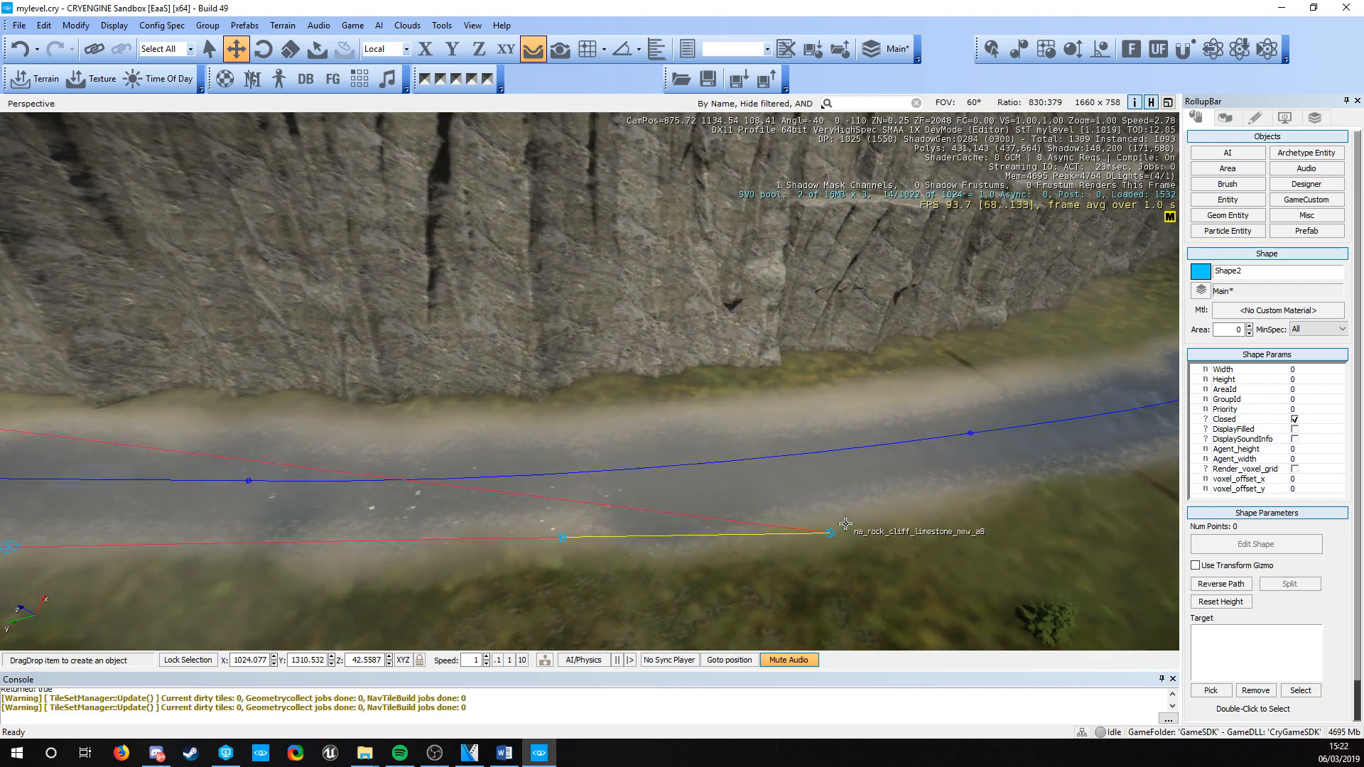
pyautogui.press('d')
pyautogui.moveTo(951, 517); pyautogui.dragTo(944, 518, button='right')
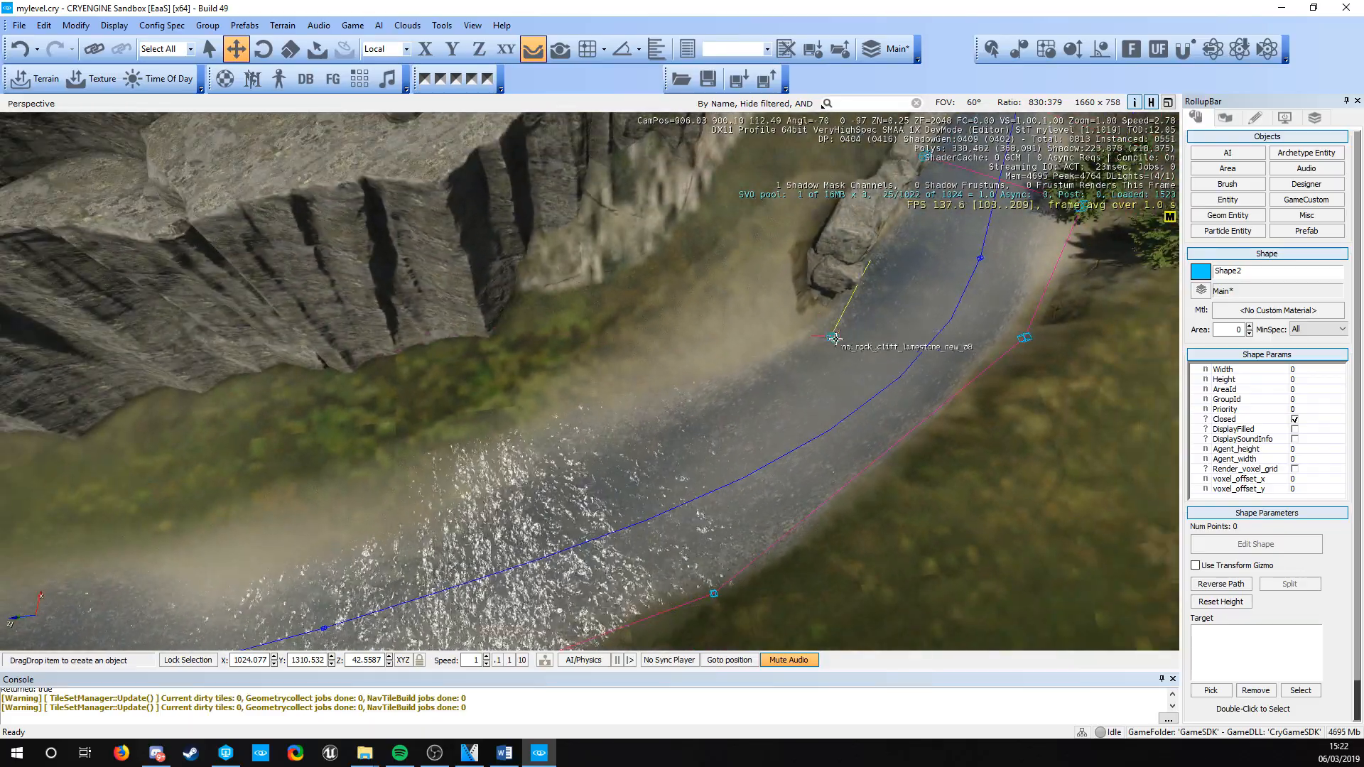
# Step: Place the return points along the cliff-side bank and finish the closed shape around the river
pyautogui.press('w')
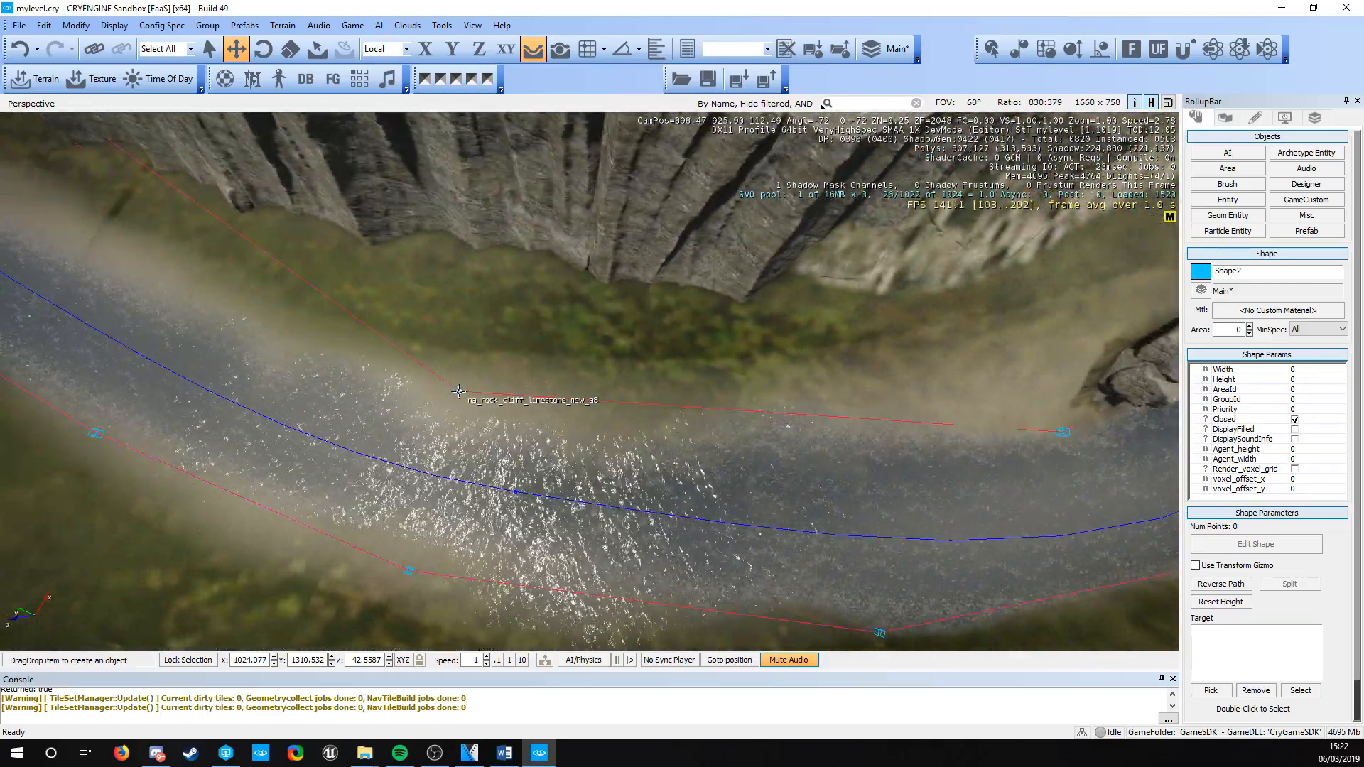
pyautogui.moveTo(419, 402); pyautogui.dragTo(240, 286, button='right')
pyautogui.moveTo(414, 289); pyautogui.dragTo(416, 292, button='right')
pyautogui.press('s')
pyautogui.press('a')
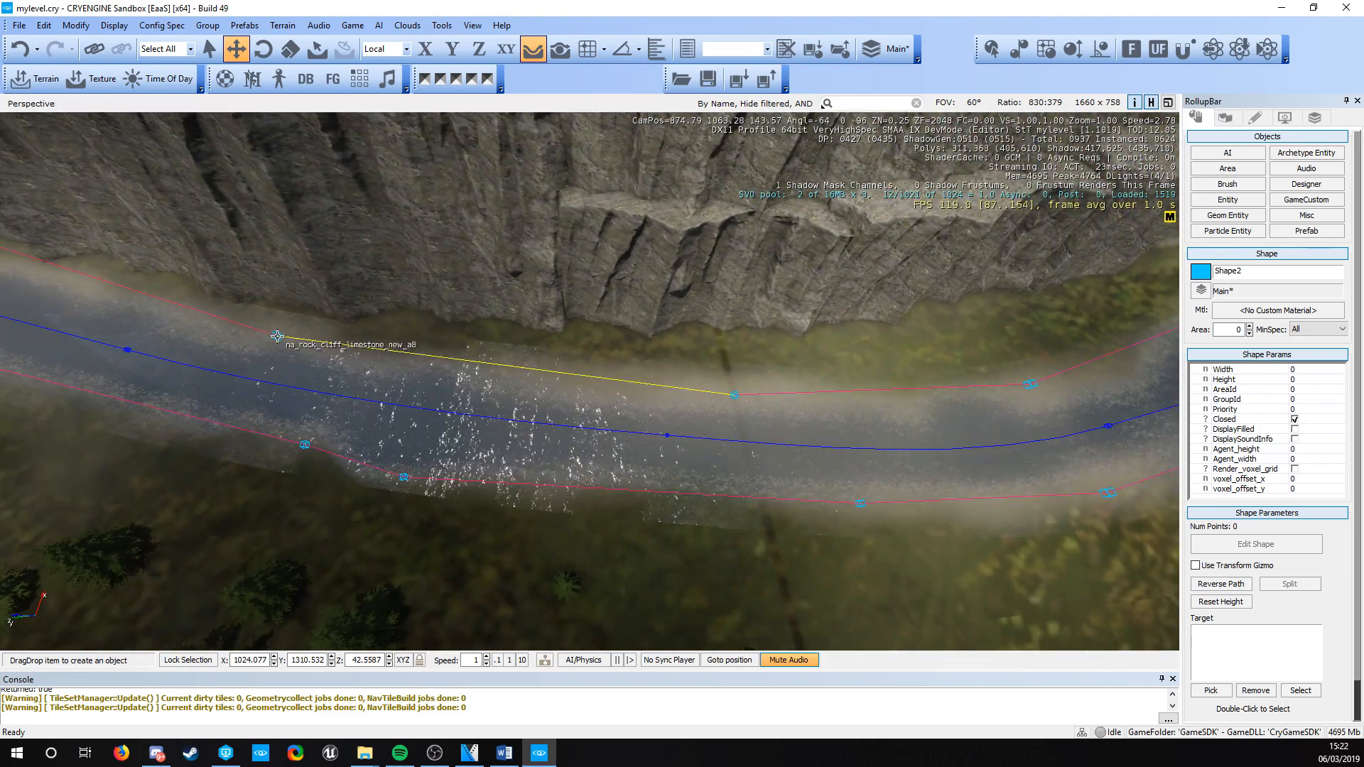
pyautogui.click(275, 331)
pyautogui.moveTo(76, 243); pyautogui.dragTo(86, 232, button='right')
pyautogui.press('s')
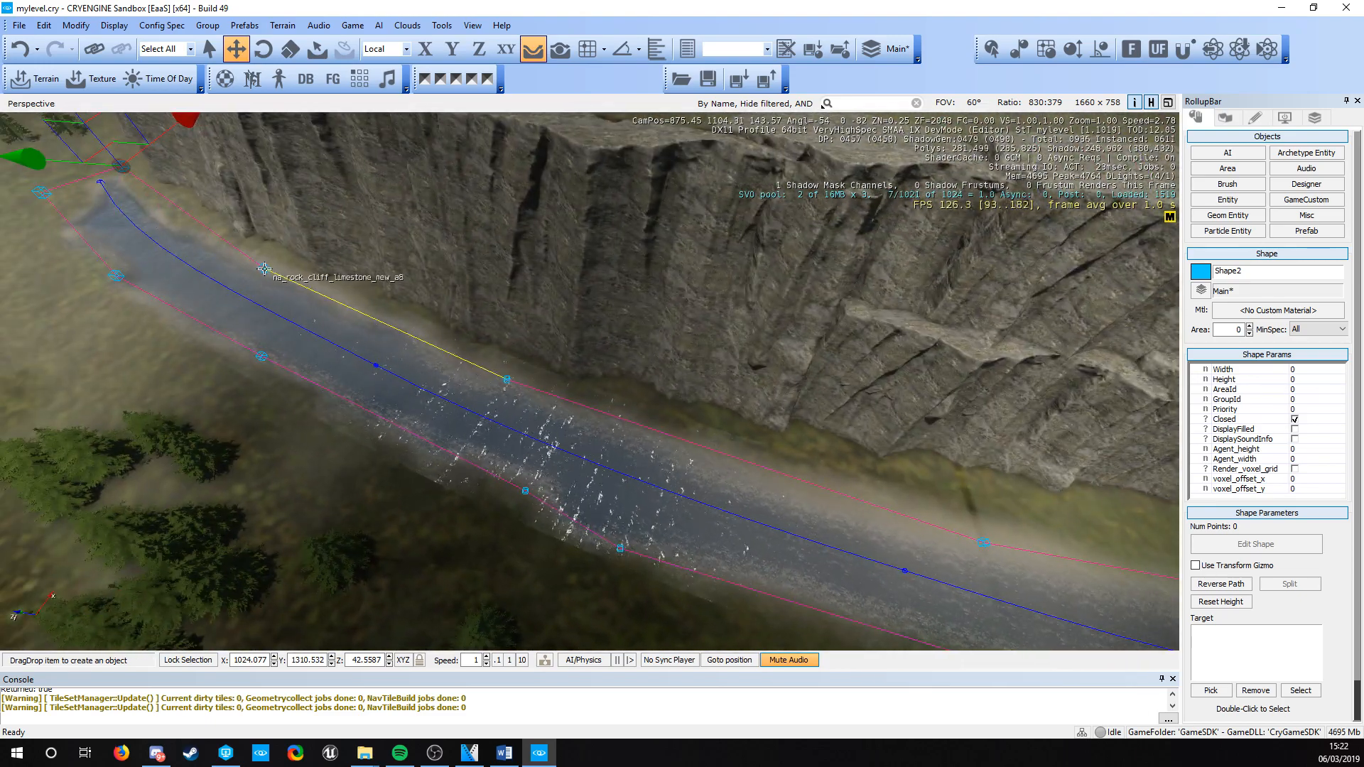
pyautogui.doubleClick(264, 268)
# Step: Reset the height of the river shape's points and lower the shape along Z to about 40.85
pyautogui.press('w')
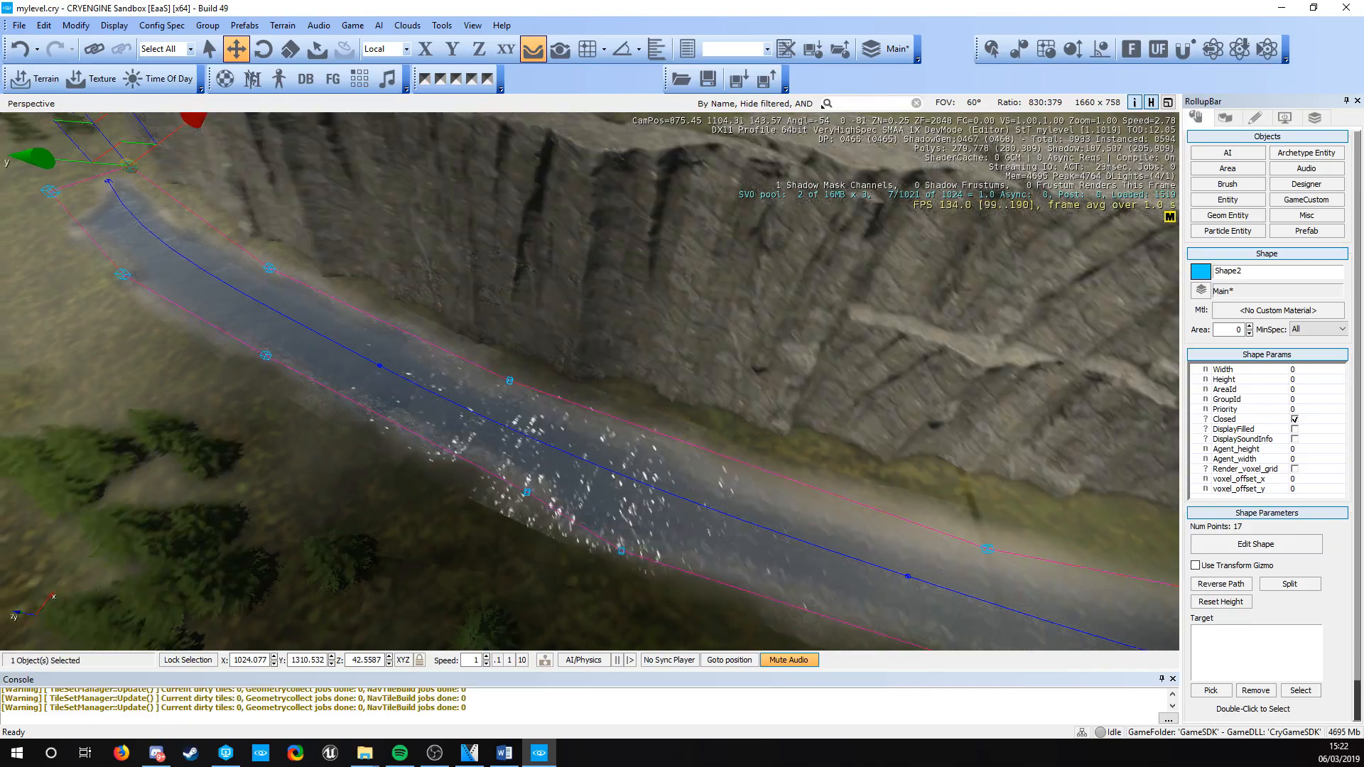
pyautogui.moveTo(264, 270); pyautogui.dragTo(348, 211, button='right')
pyautogui.press('a')
pyautogui.press('s')
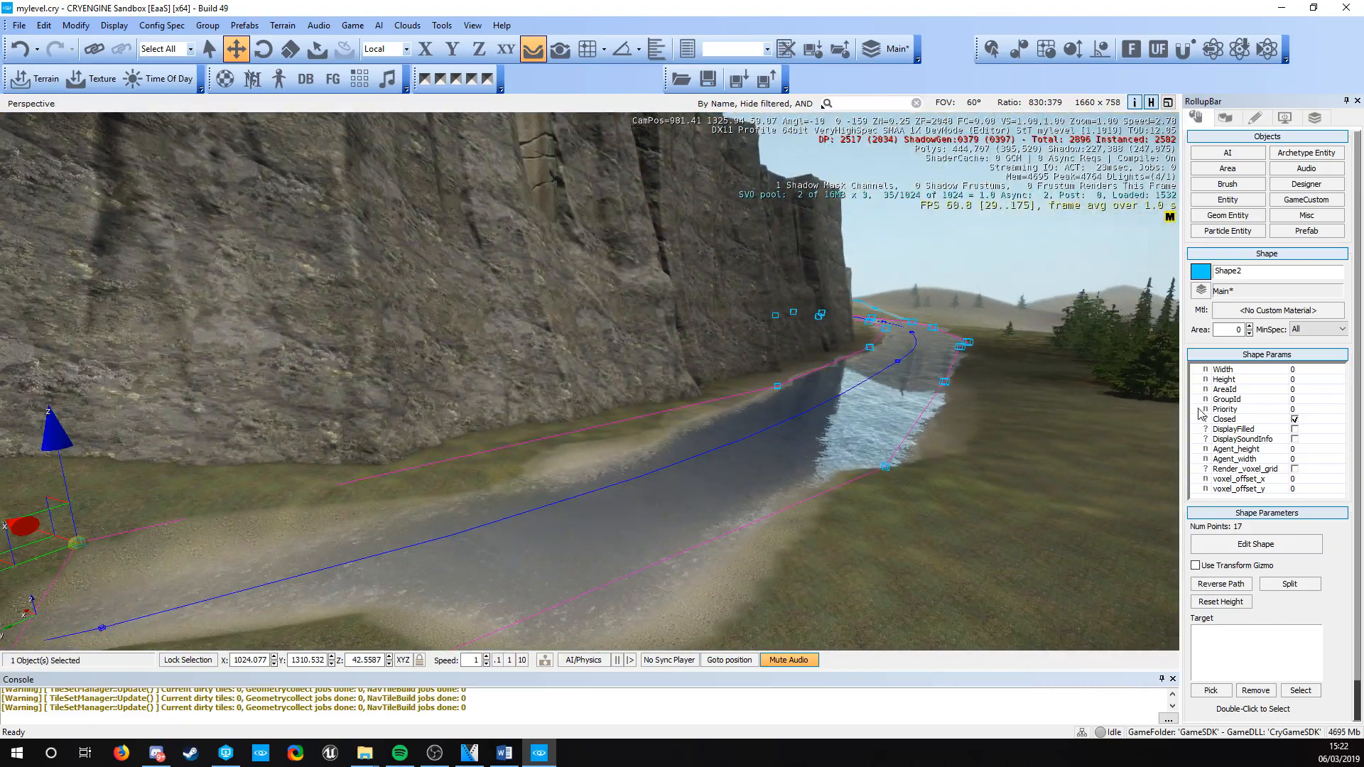
pyautogui.scroll(-1, 1277, 537)
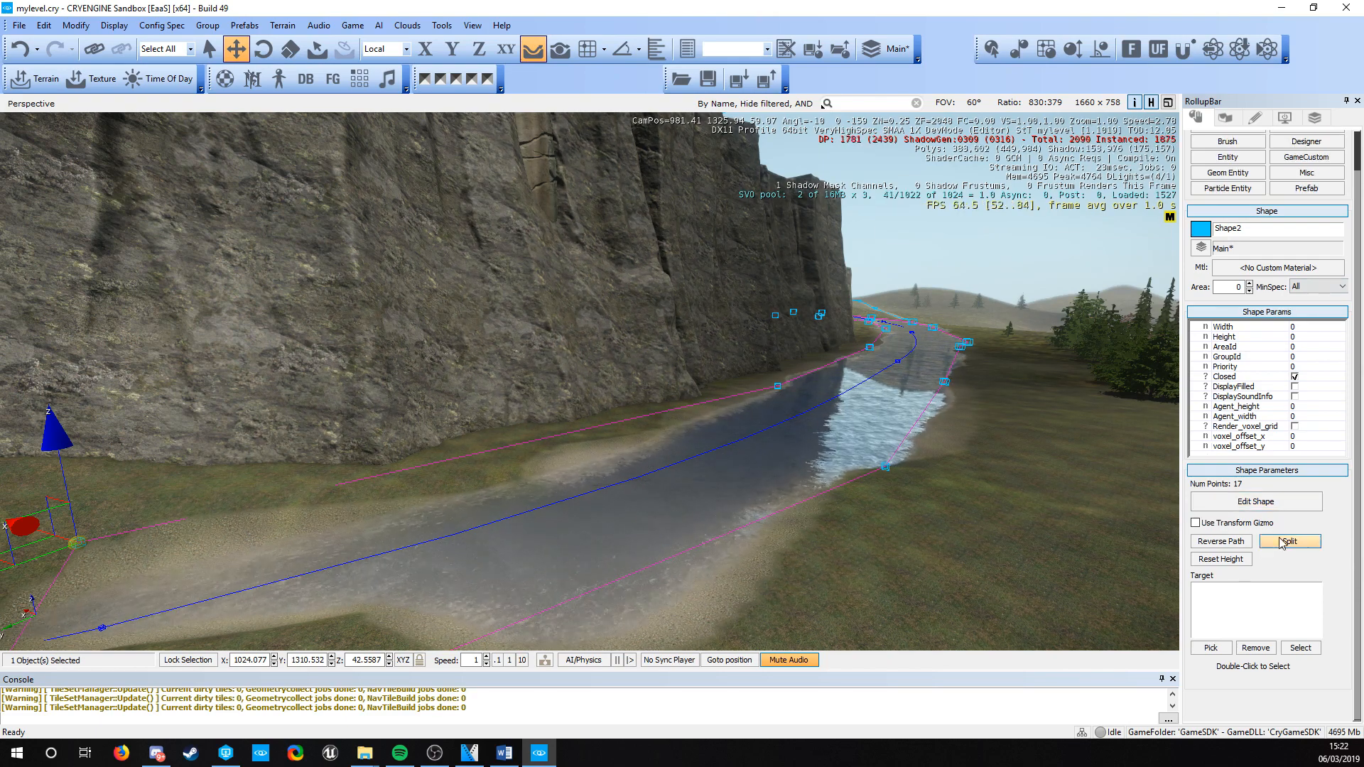
pyautogui.click(1239, 565)
pyautogui.moveTo(184, 431); pyautogui.dragTo(223, 433, button='right')
pyautogui.press('a')
pyautogui.press('s')
pyautogui.moveTo(243, 447); pyautogui.dragTo(244, 453)
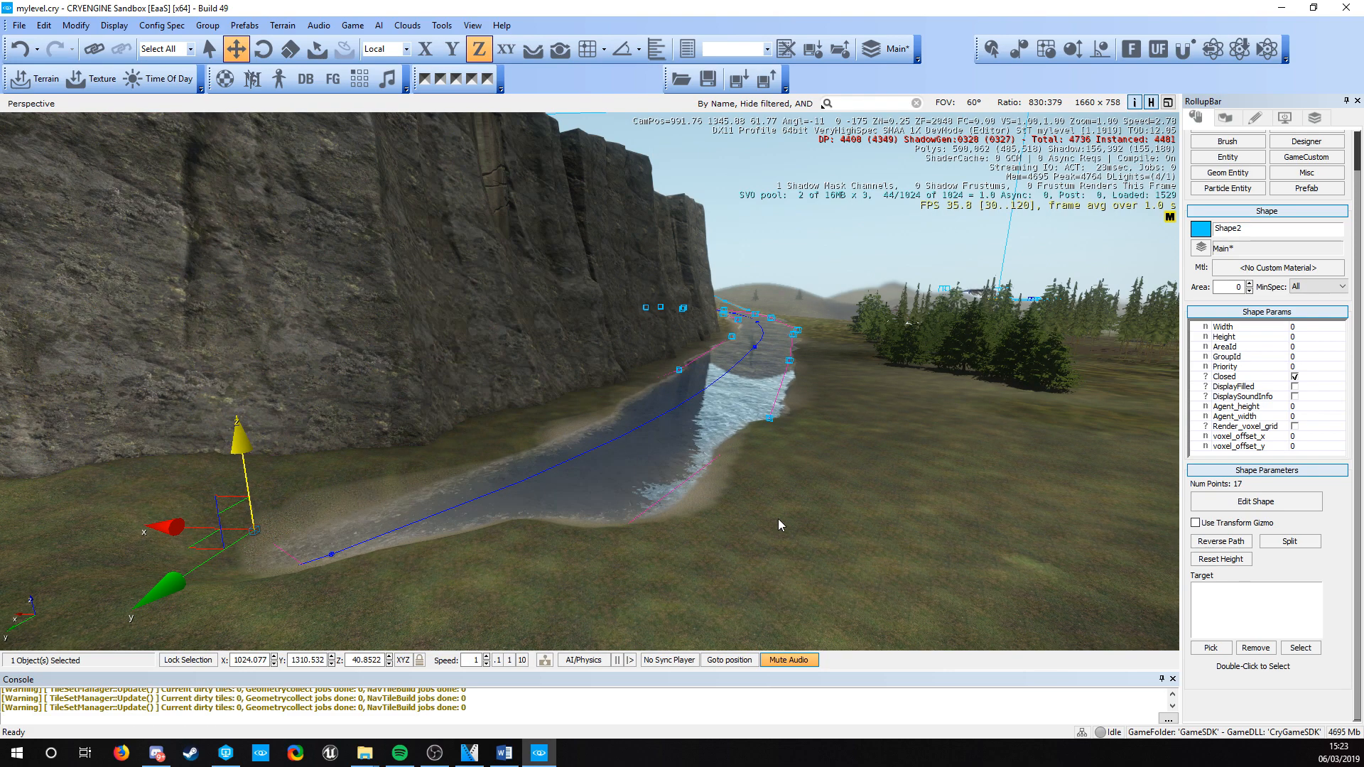
# Step: Set the river shape's Height parameter to 20
pyautogui.press('w')
pyautogui.moveTo(779, 524); pyautogui.dragTo(885, 502, button='right')
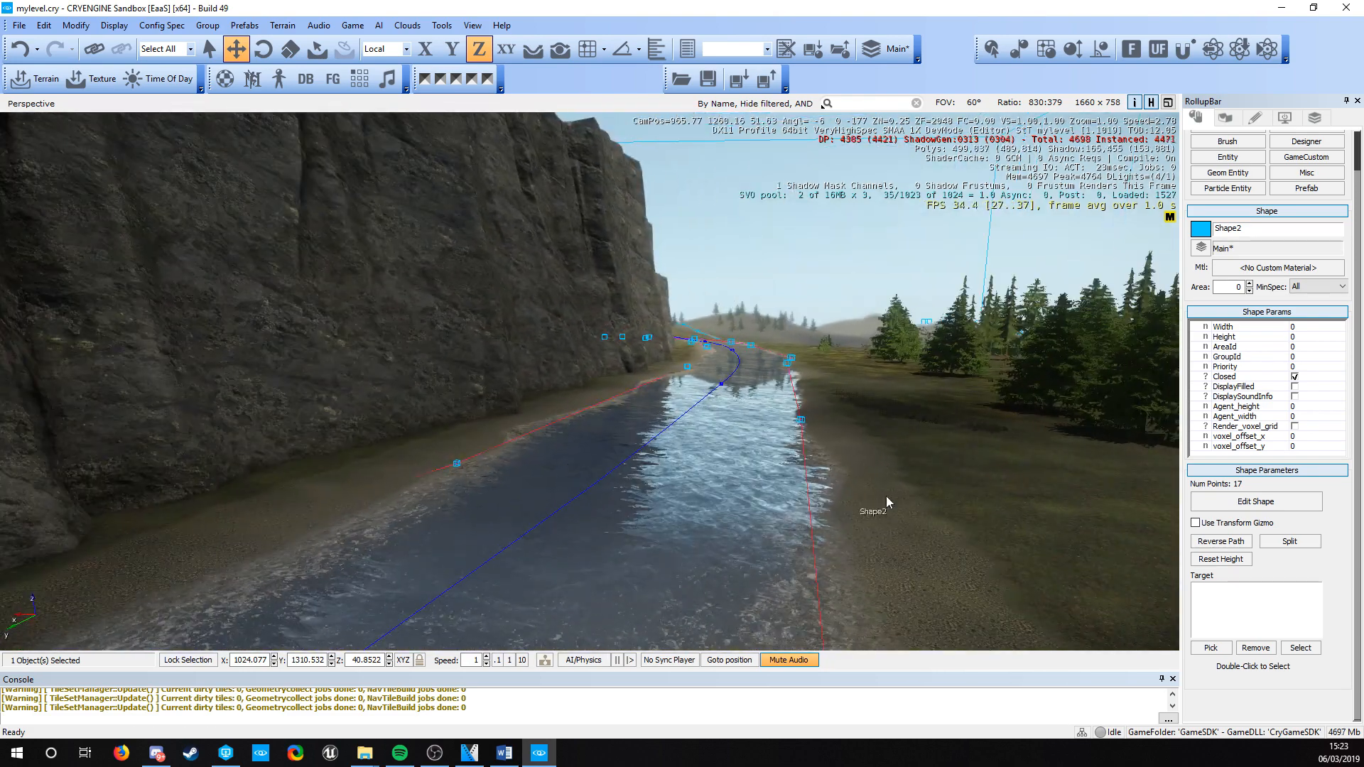
pyautogui.click(1313, 338)
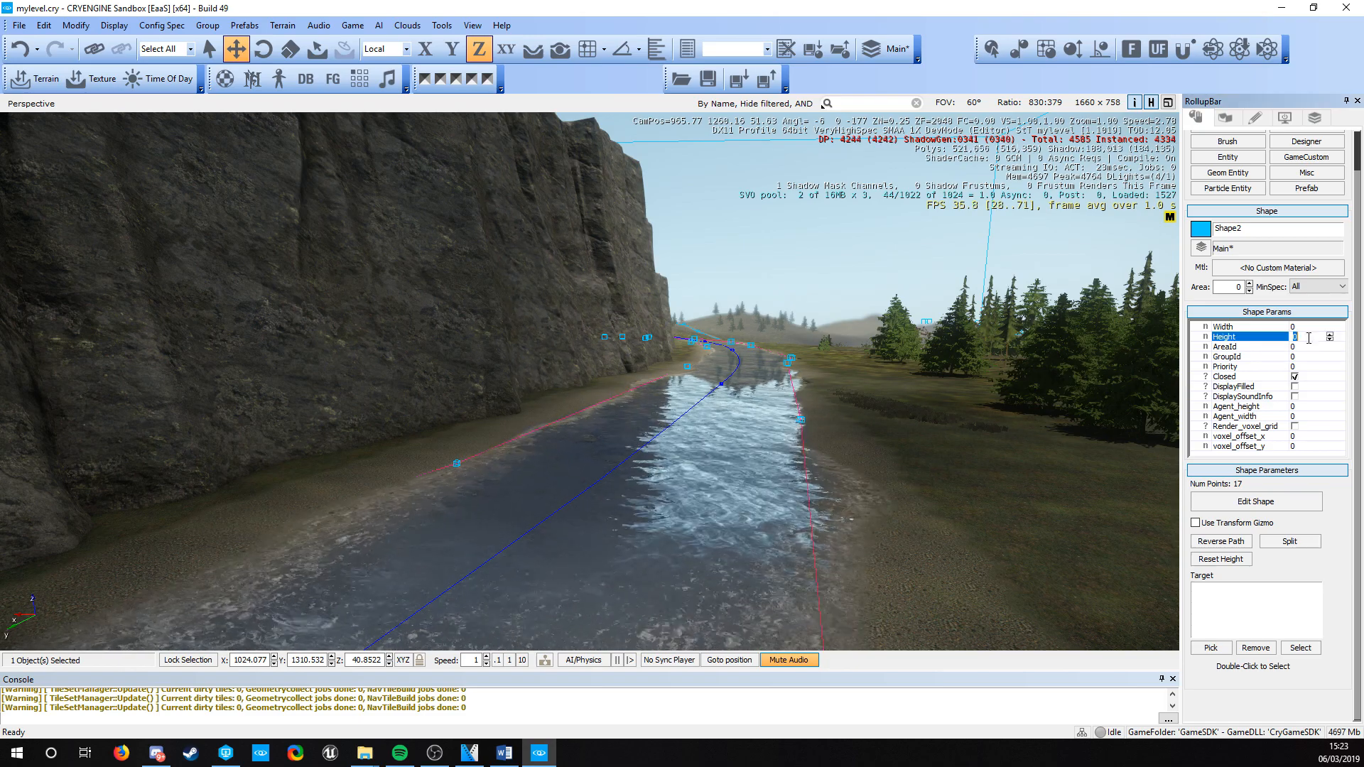
pyautogui.write('20')
pyautogui.press('Return')
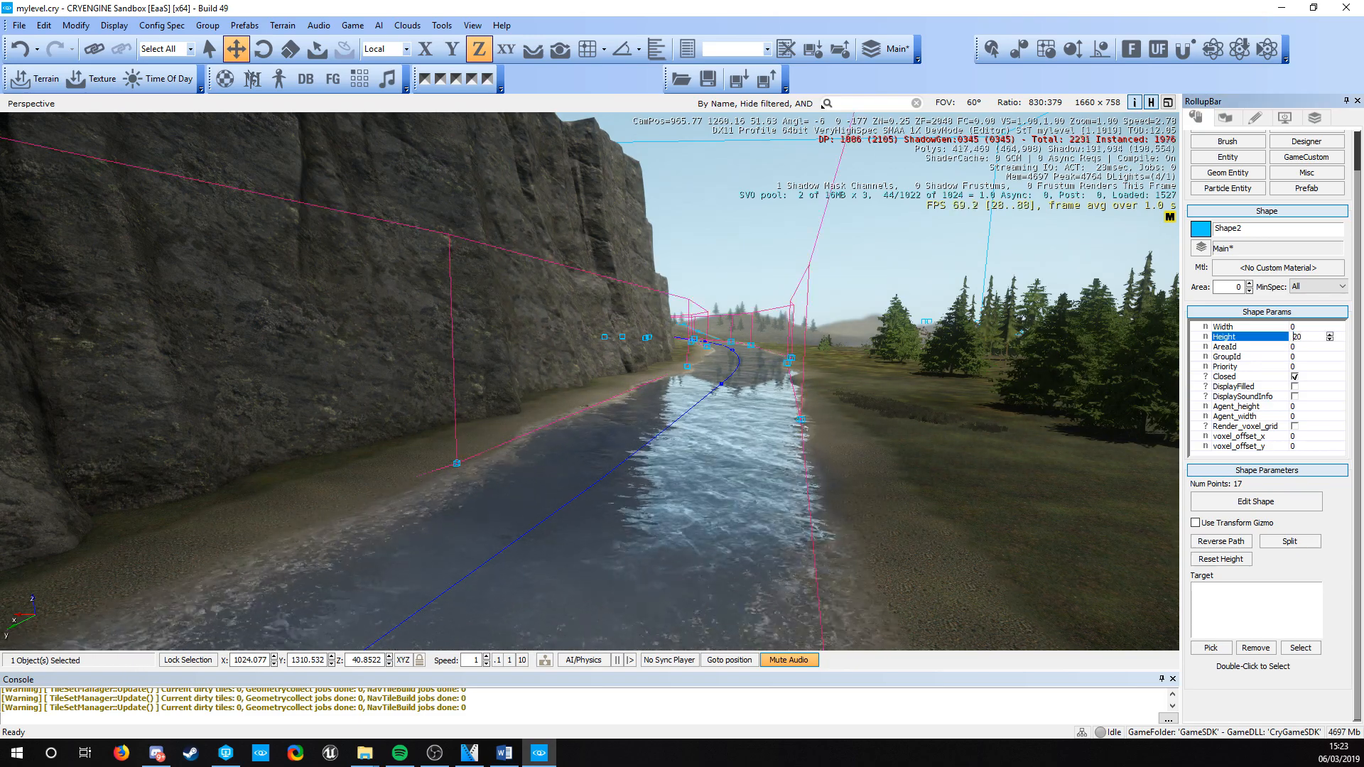
# Step: Inspect the raised shape's walls along the river and its AreaId, GroupId and Priority parameters
pyautogui.press('w')
pyautogui.moveTo(917, 370); pyautogui.dragTo(927, 337, button='right')
pyautogui.press('s')
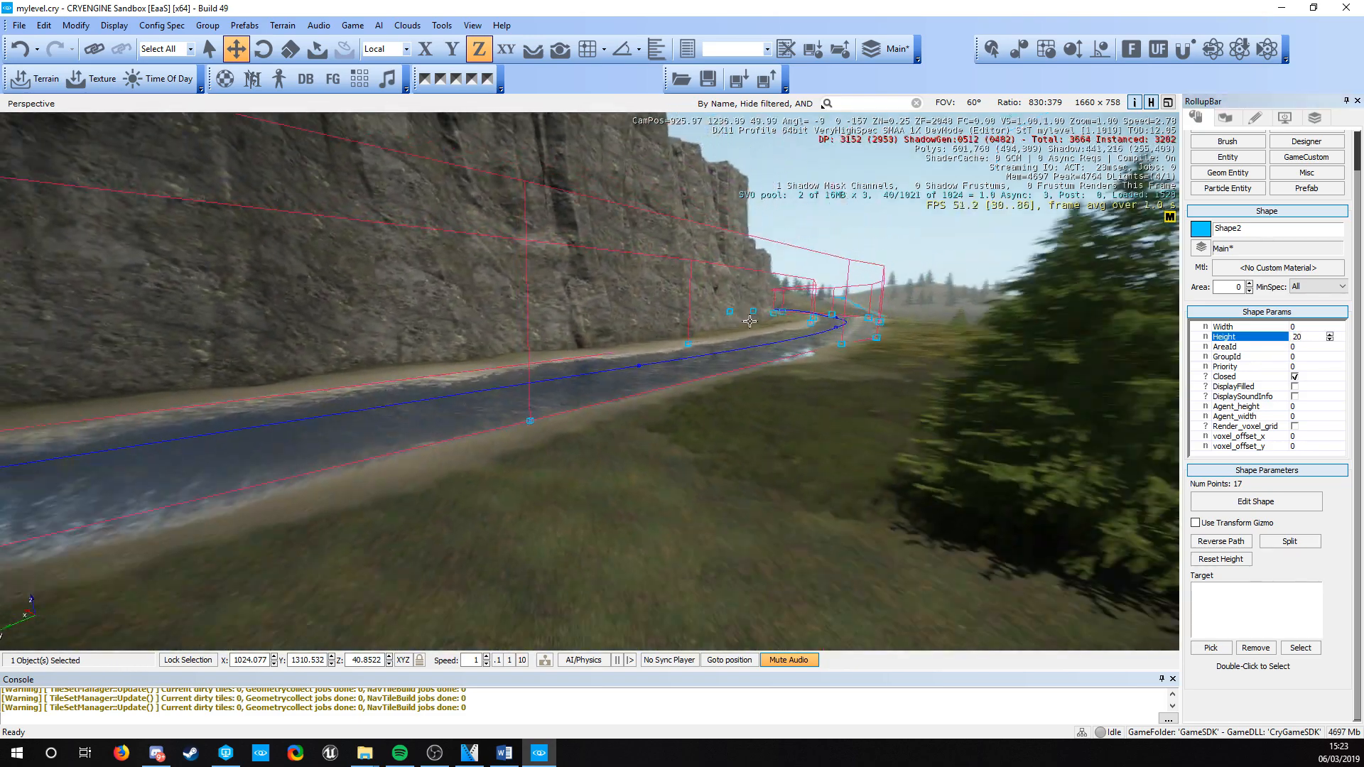
pyautogui.press('w')
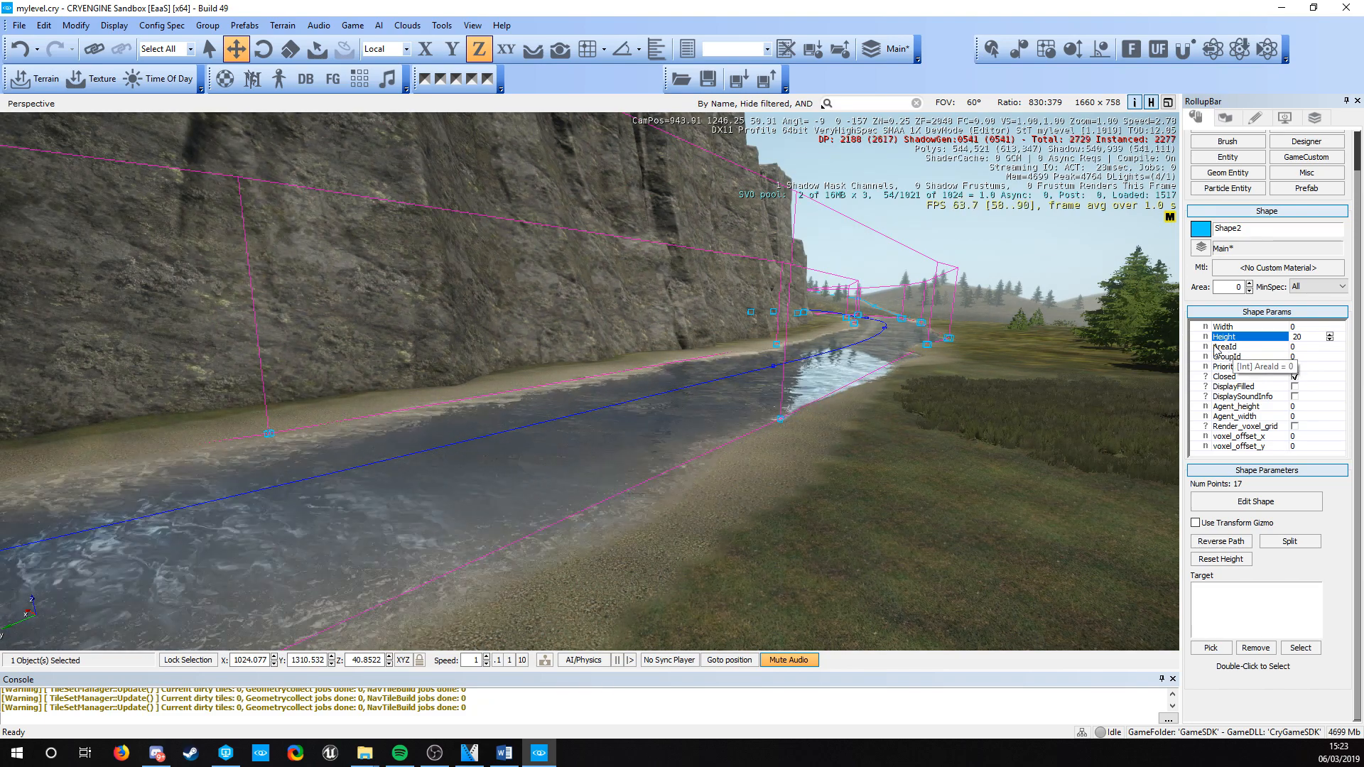
pyautogui.click(1243, 349)
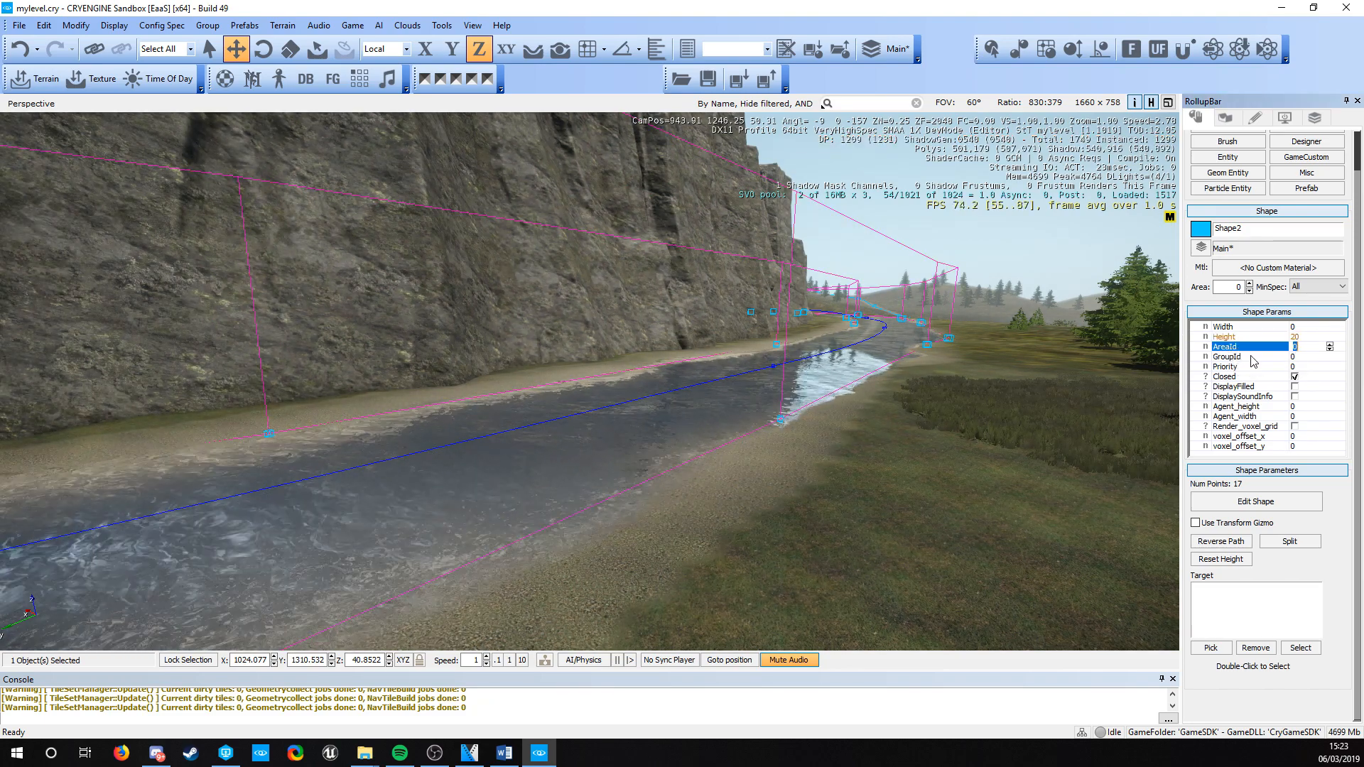
pyautogui.click(1248, 357)
pyautogui.click(1244, 367)
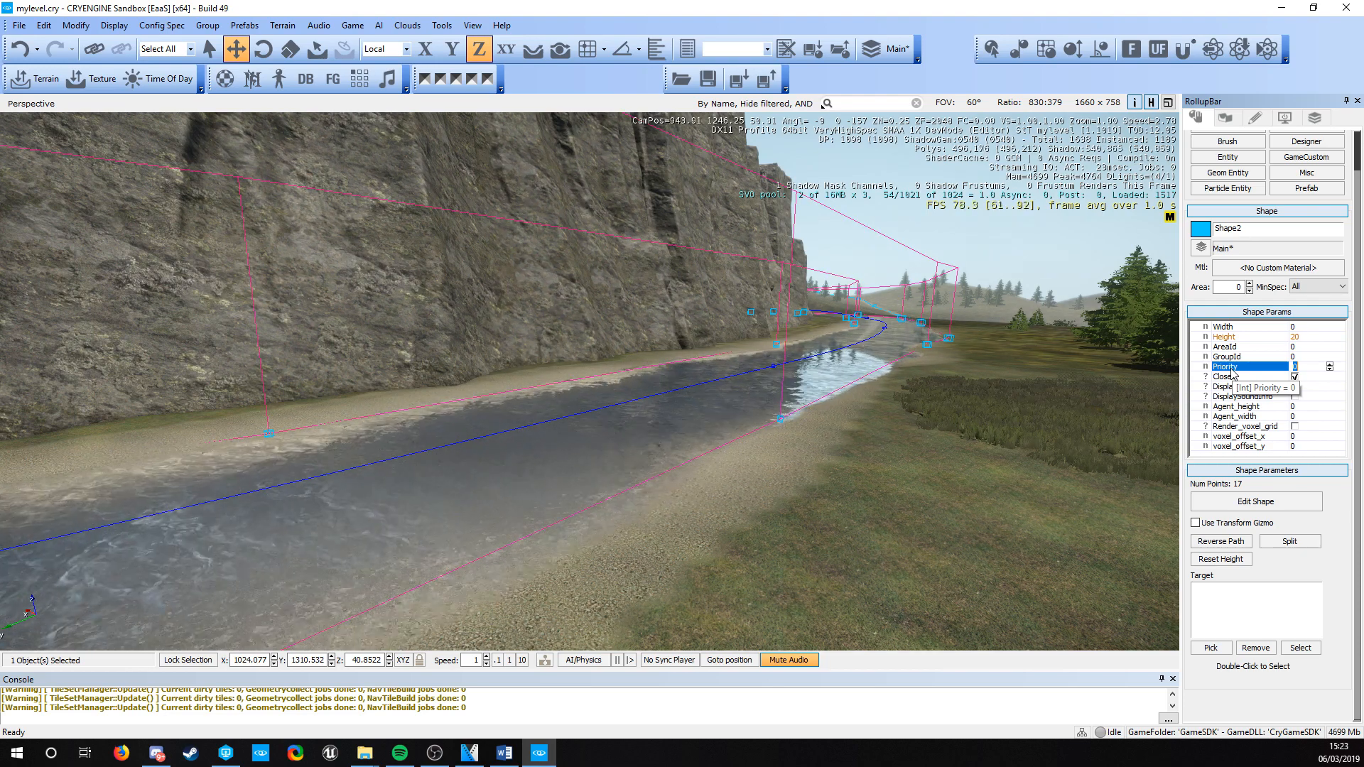
pyautogui.moveTo(927, 445); pyautogui.dragTo(1099, 307, button='right')
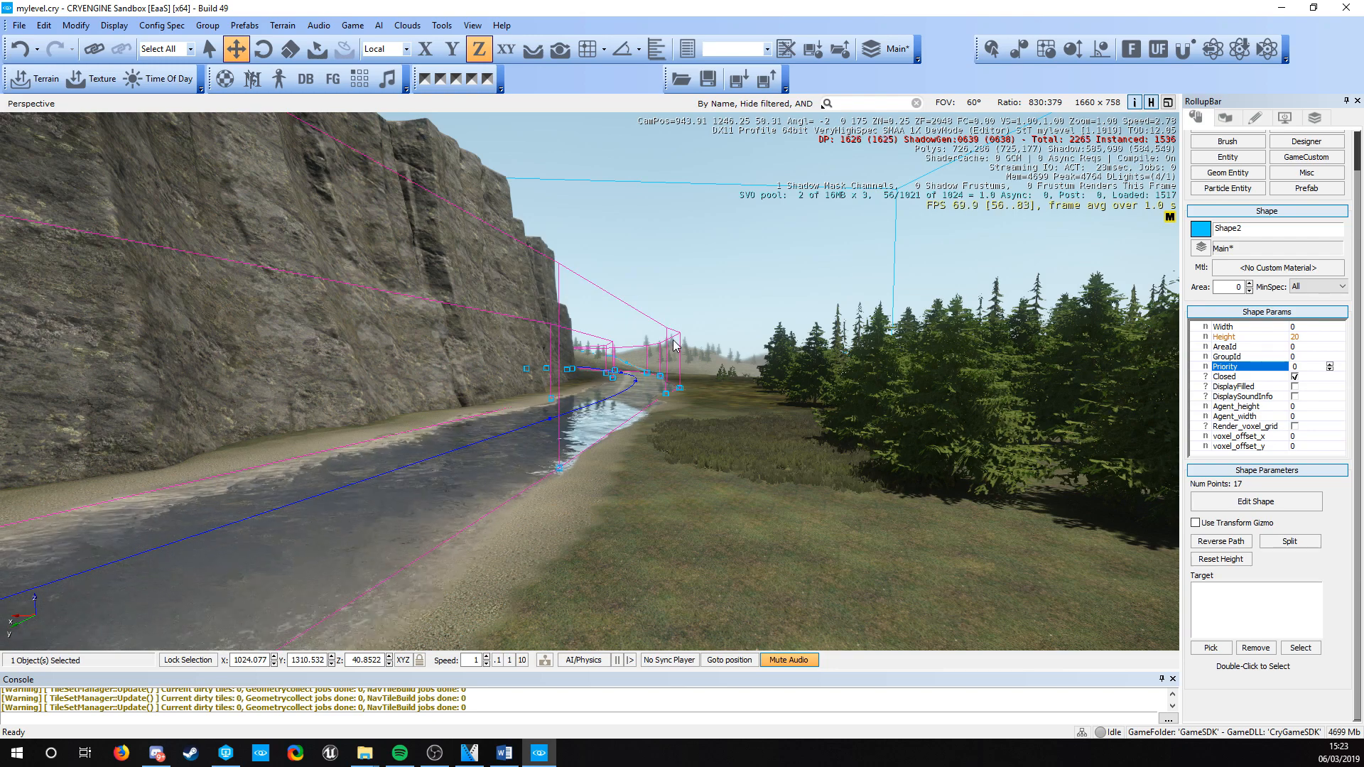
pyautogui.moveTo(674, 346); pyautogui.dragTo(672, 340, button='right')
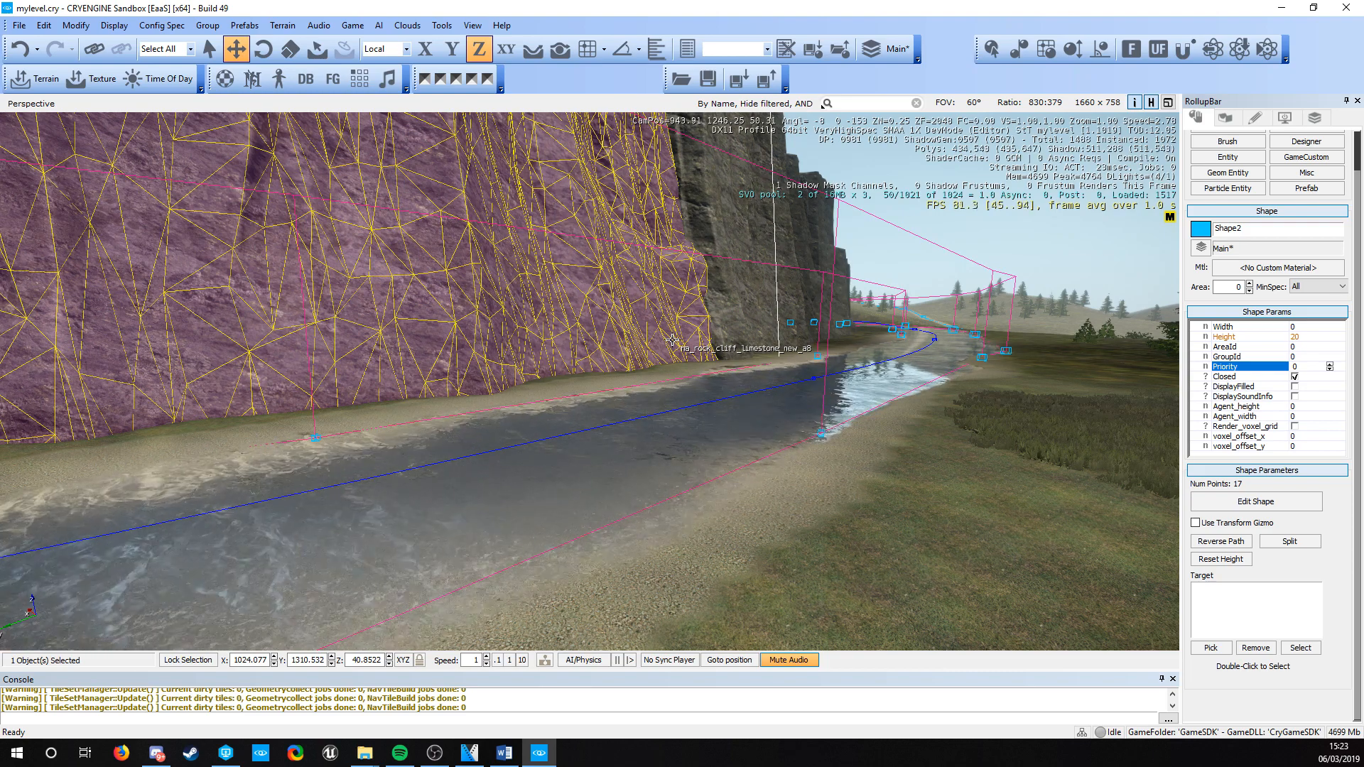
# Step: Set the river shape's AreaId to 1, GroupId to 1 and Priority to 10
pyautogui.click(1307, 347)
pyautogui.write('1')
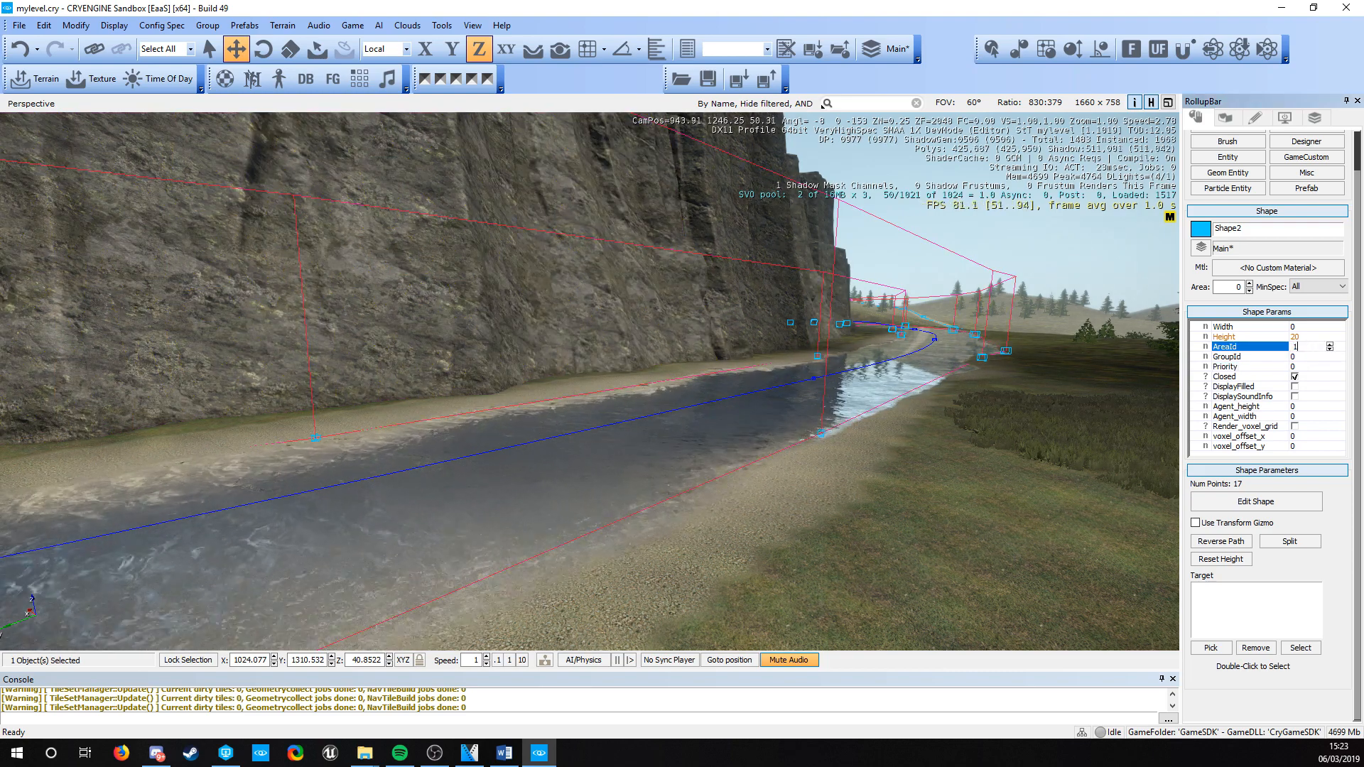
pyautogui.click(1293, 357)
pyautogui.write('1')
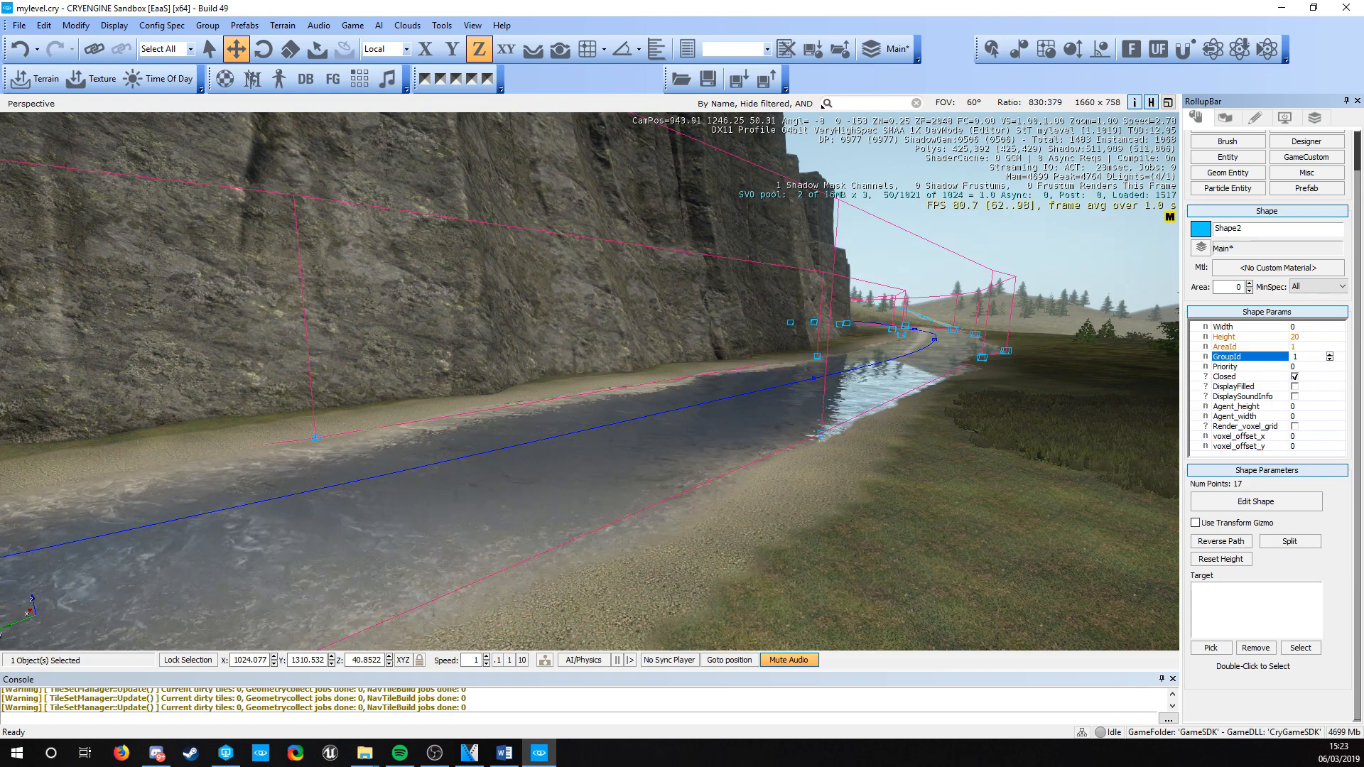
pyautogui.click(1294, 367)
pyautogui.write('10')
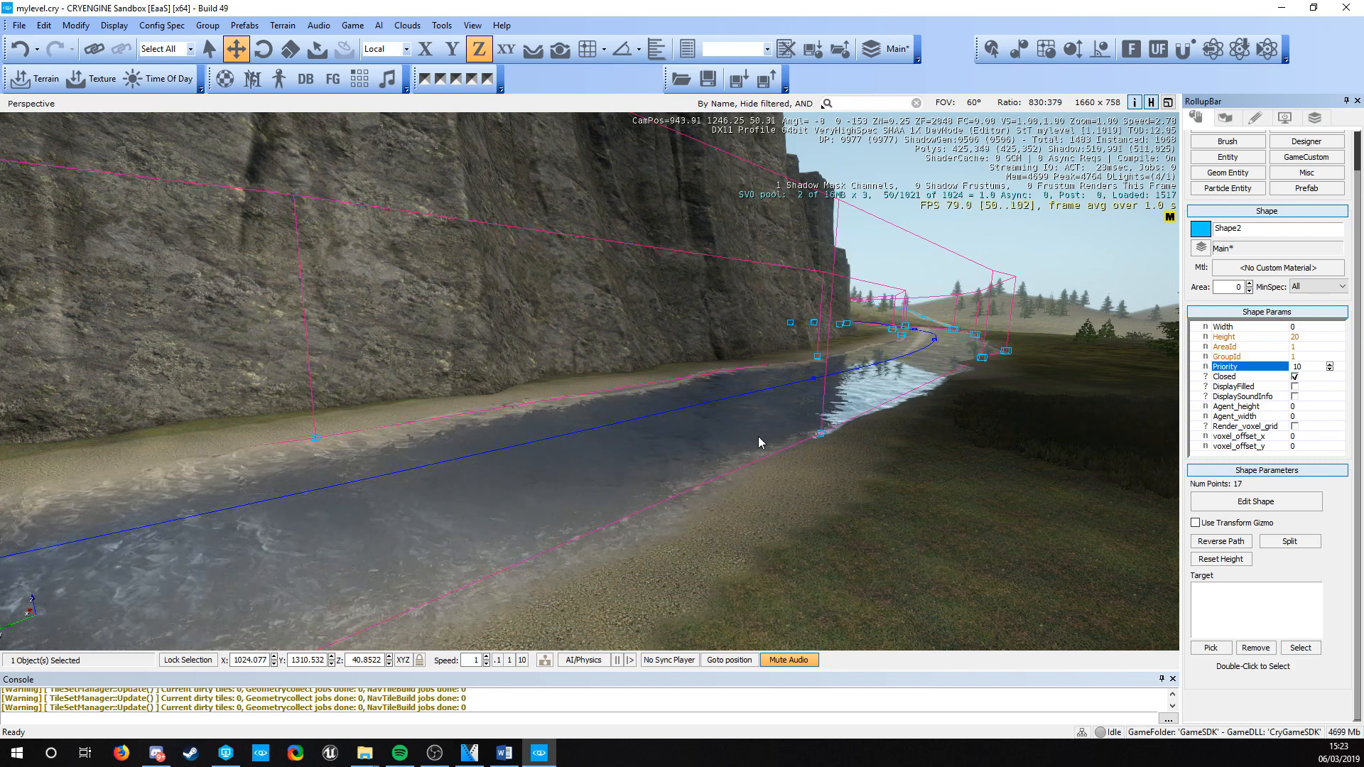
pyautogui.moveTo(1310, 368); pyautogui.dragTo(1246, 370)
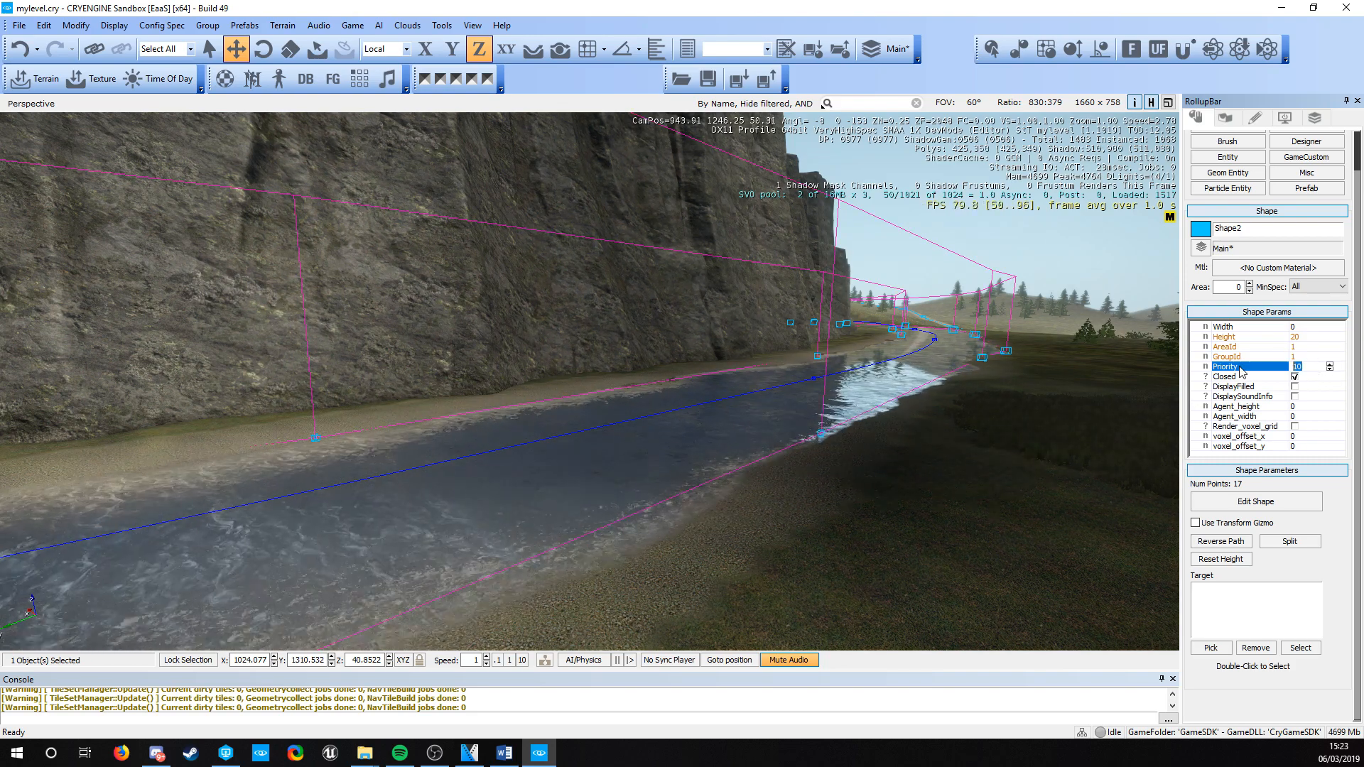
pyautogui.write('10')
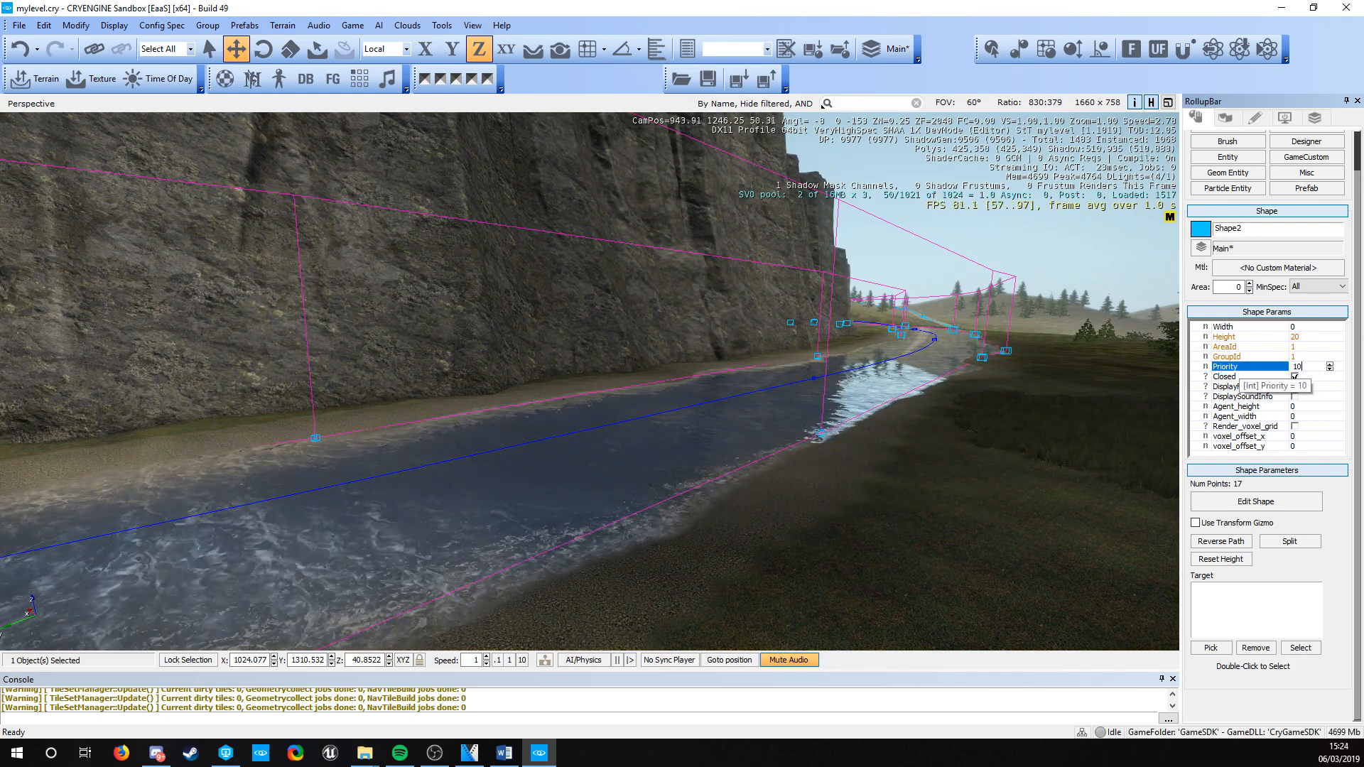
# Step: Rename the river's area shape to asa_river01
pyautogui.press('s')
pyautogui.press('a')
pyautogui.moveTo(870, 375)
pyautogui.mouseDown(button='right')
pyautogui.moveTo(923, 380)
pyautogui.moveTo(913, 433)
pyautogui.moveTo(898, 440)
pyautogui.moveTo(896, 398)
pyautogui.moveTo(873, 377)
pyautogui.mouseUp(button='right')
pyautogui.press('d')
pyautogui.press('w')
pyautogui.press('w')
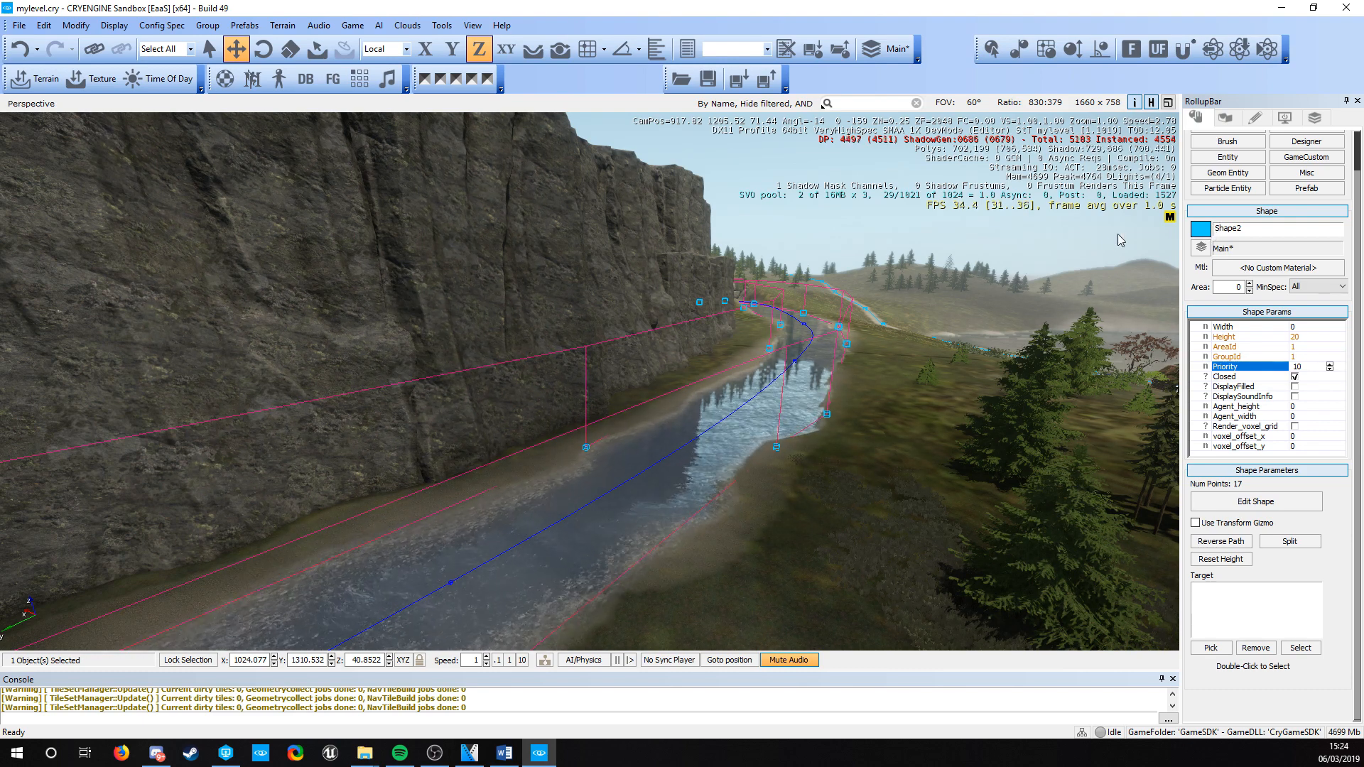
pyautogui.doubleClick(1233, 231)
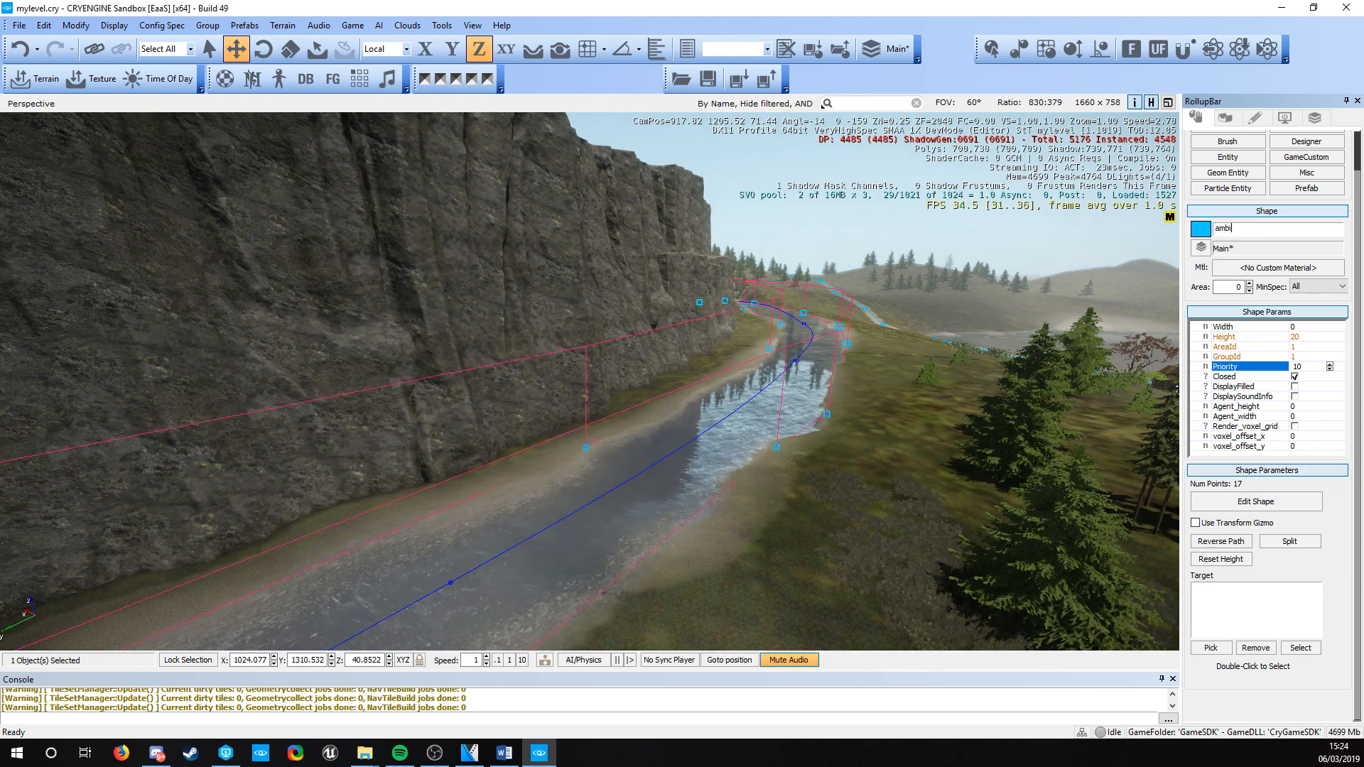
pyautogui.write('asa')
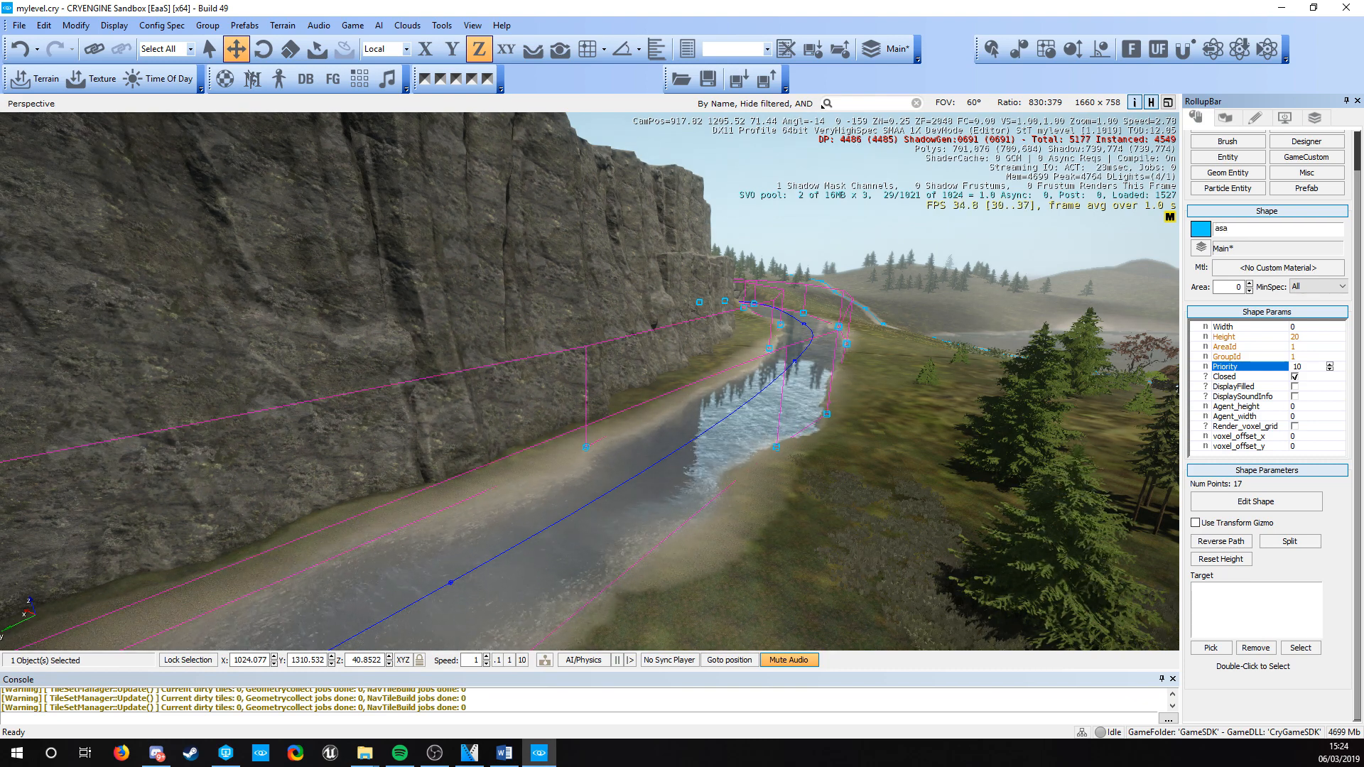
pyautogui.press('BackSpace')
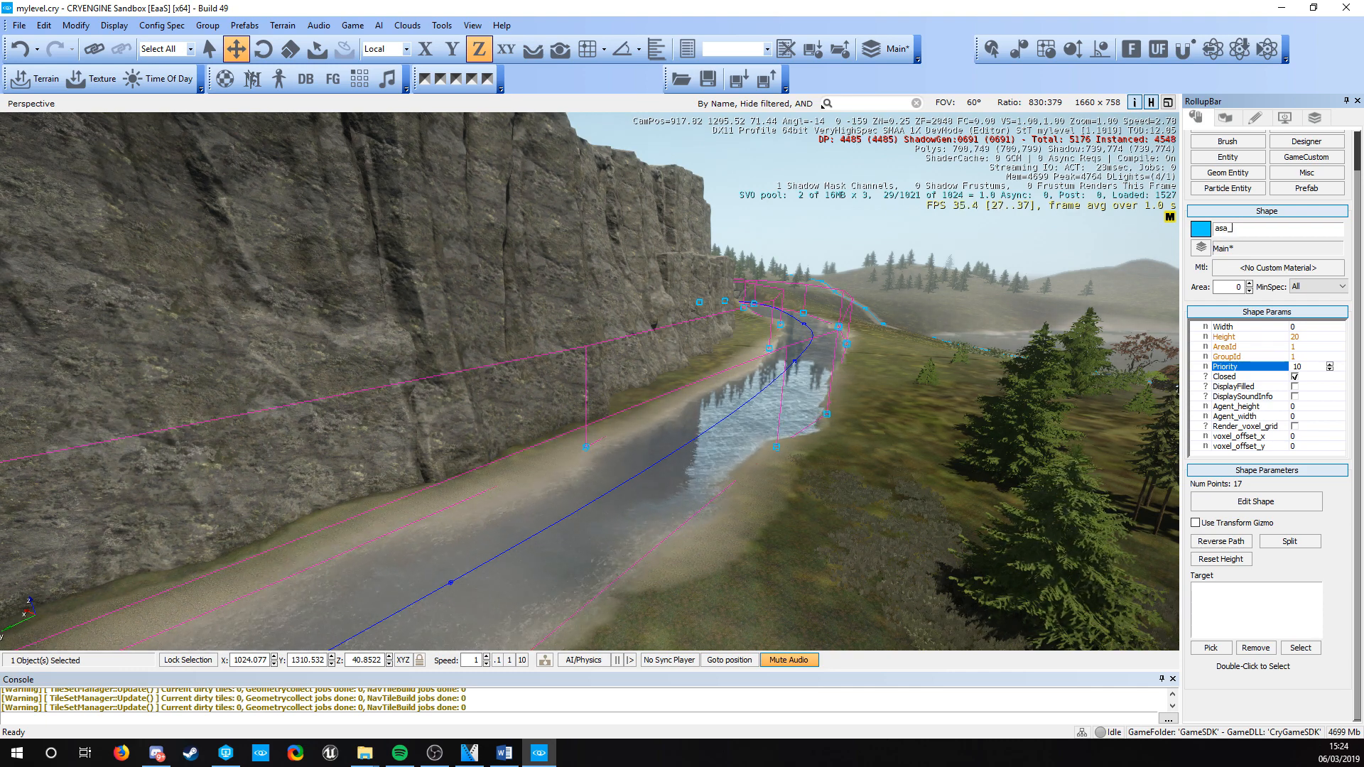
pyautogui.write('a_riv')
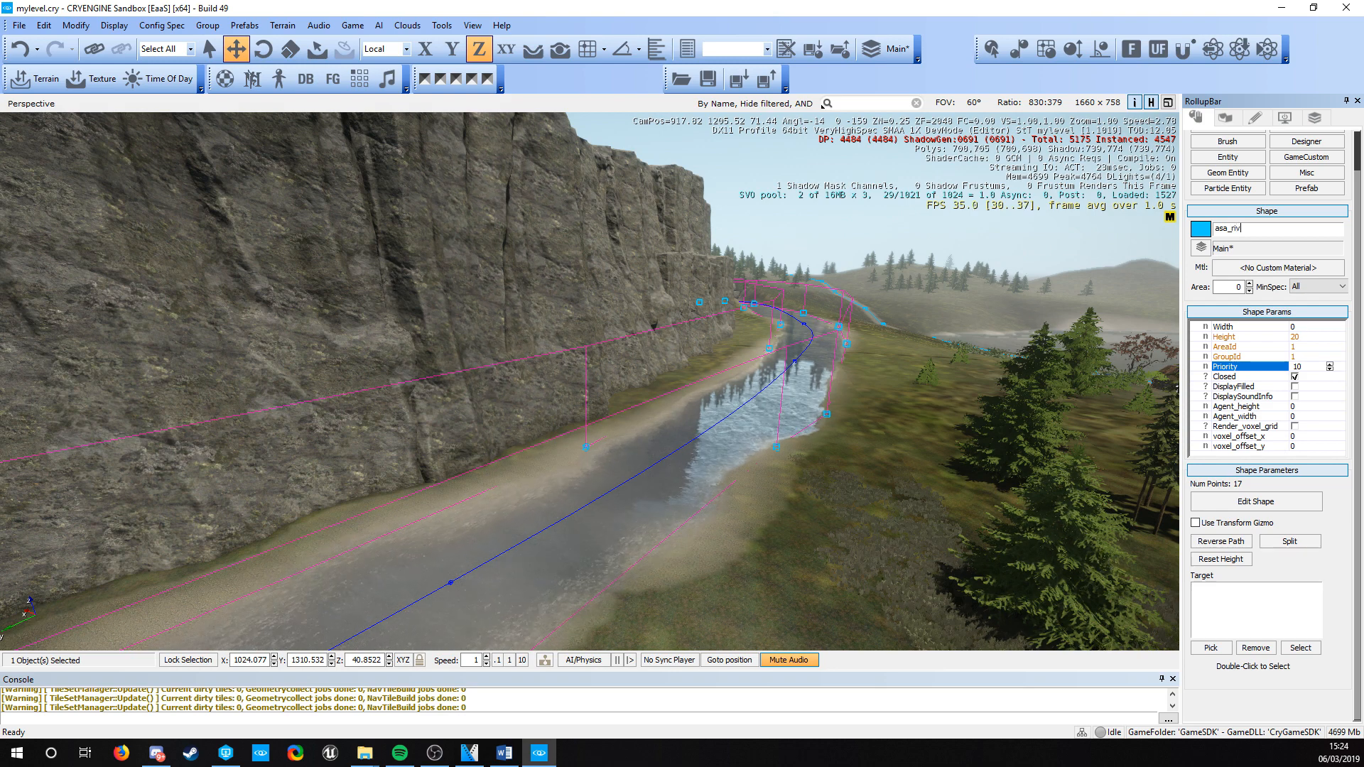
pyautogui.write('er01')
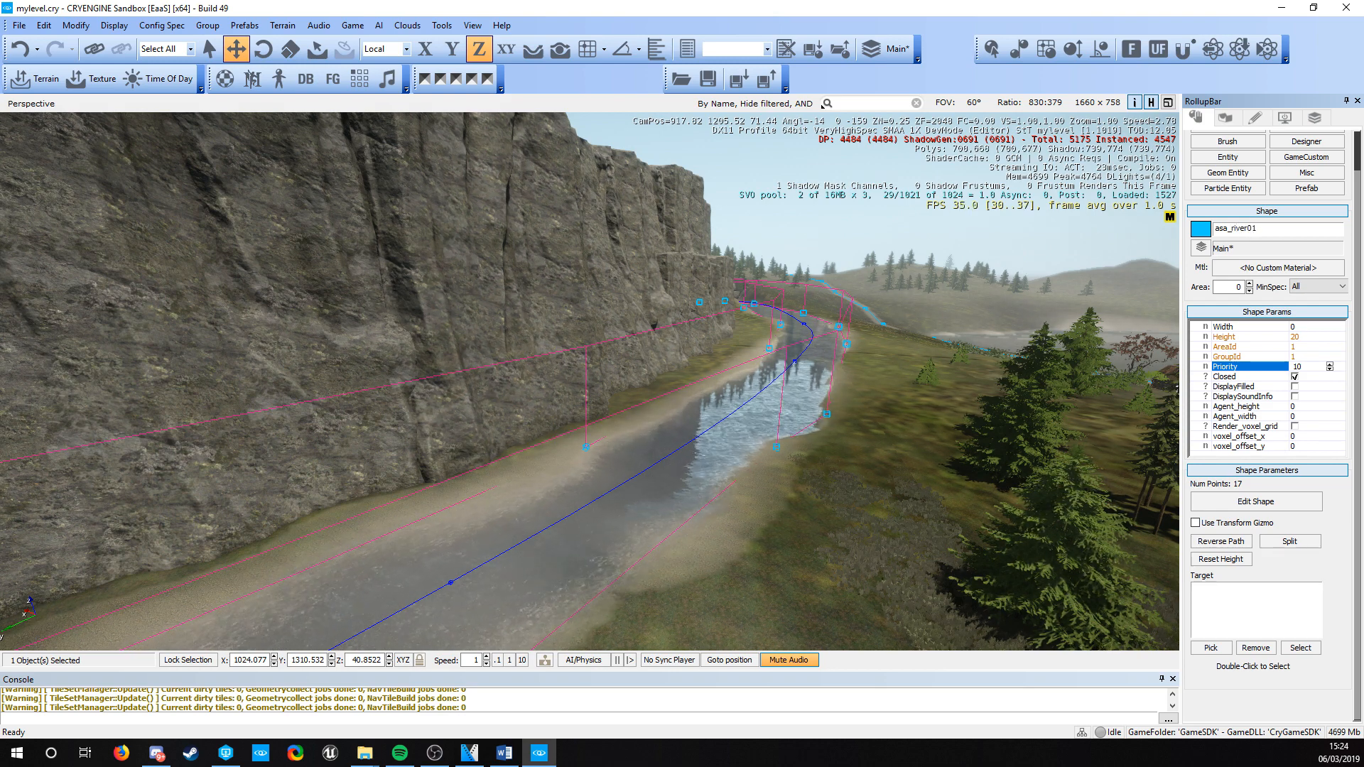
pyautogui.scroll(1, 1226, 177)
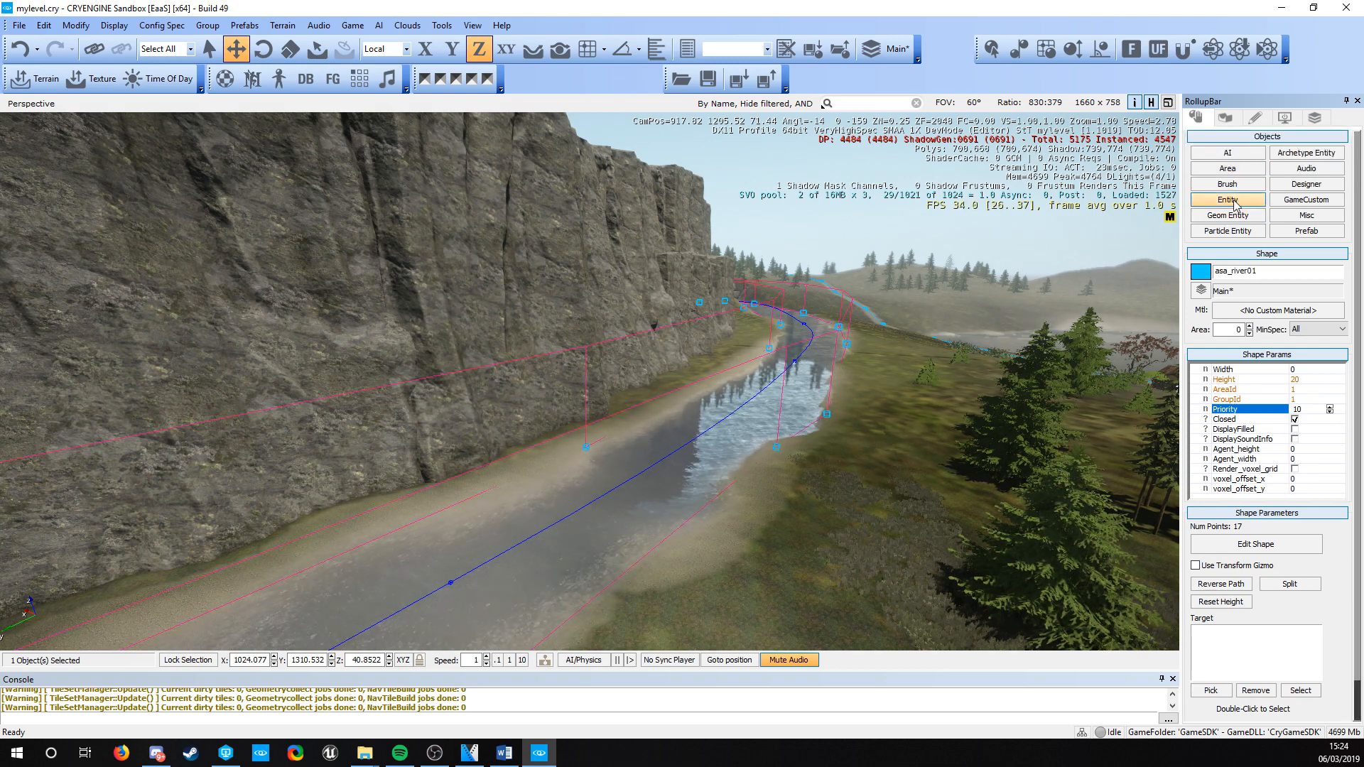
# Step: Examine the area shape's outline along the river and its parameters
pyautogui.click(848, 454)
pyautogui.press('w')
pyautogui.moveTo(848, 453); pyautogui.dragTo(855, 450, button='right')
pyautogui.click(1225, 117)
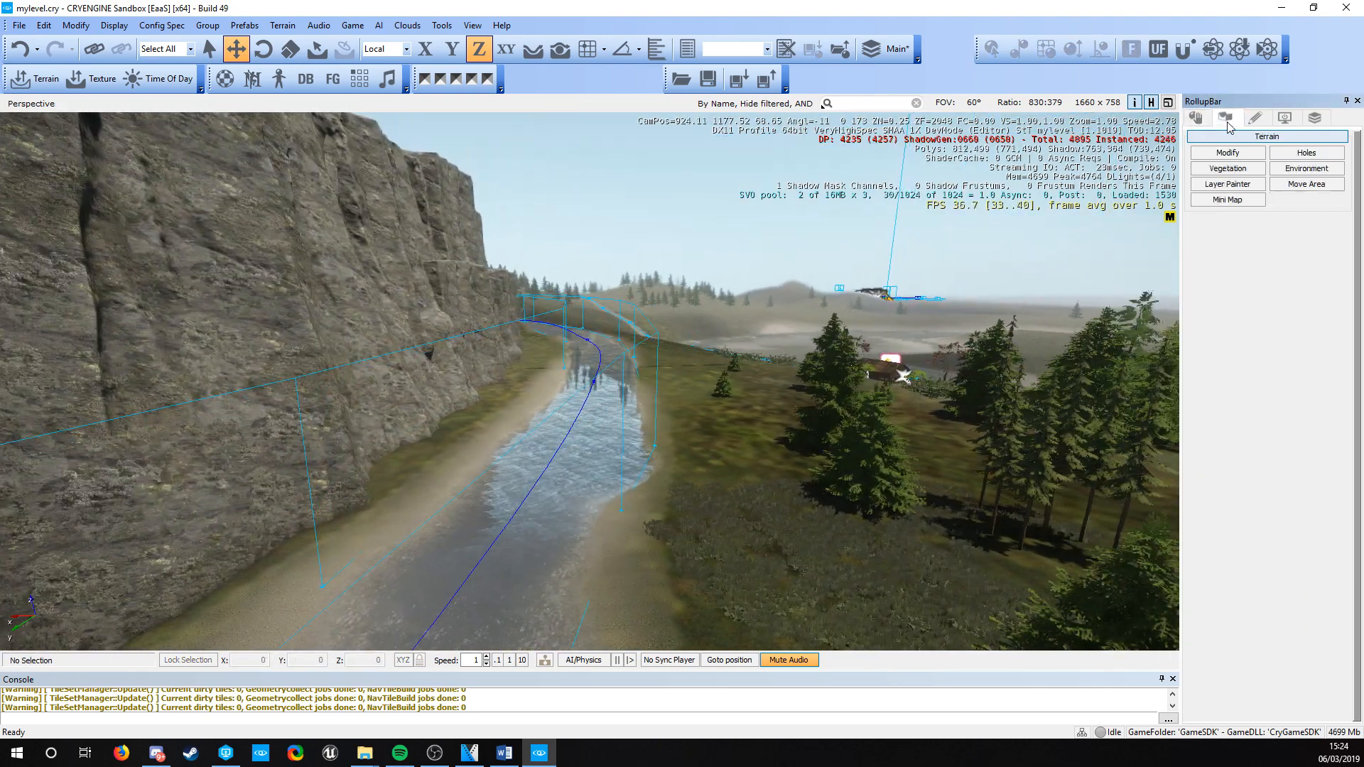
pyautogui.press('s')
pyautogui.moveTo(811, 385); pyautogui.dragTo(813, 383, button='right')
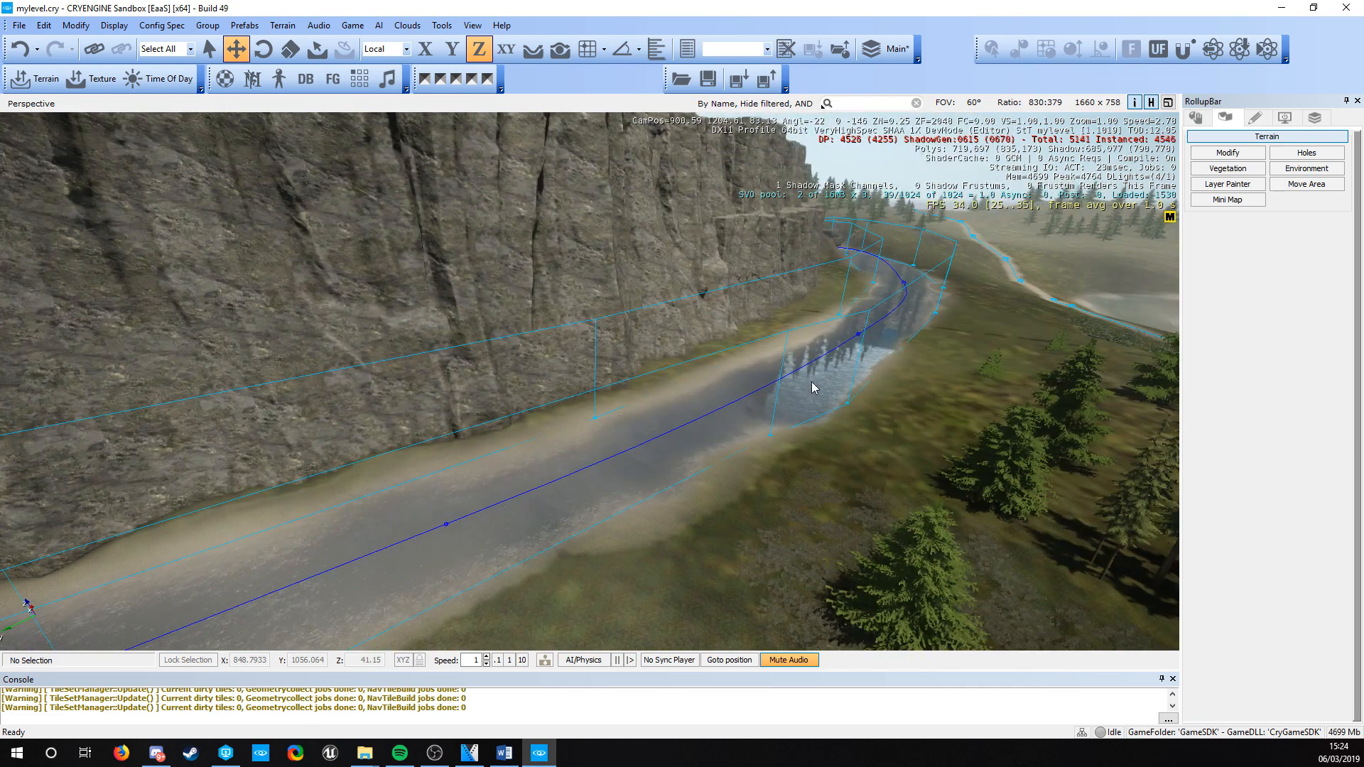
pyautogui.click(776, 344)
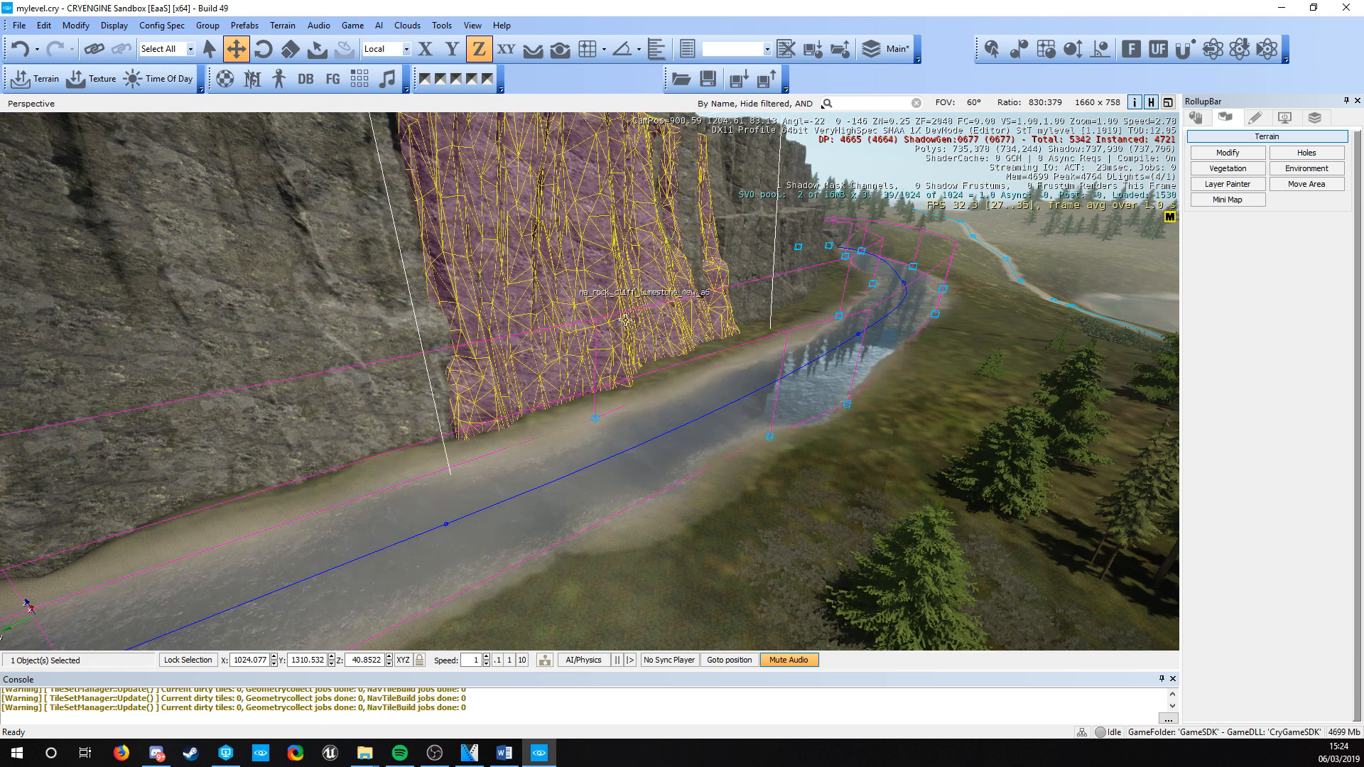
pyautogui.click(1197, 119)
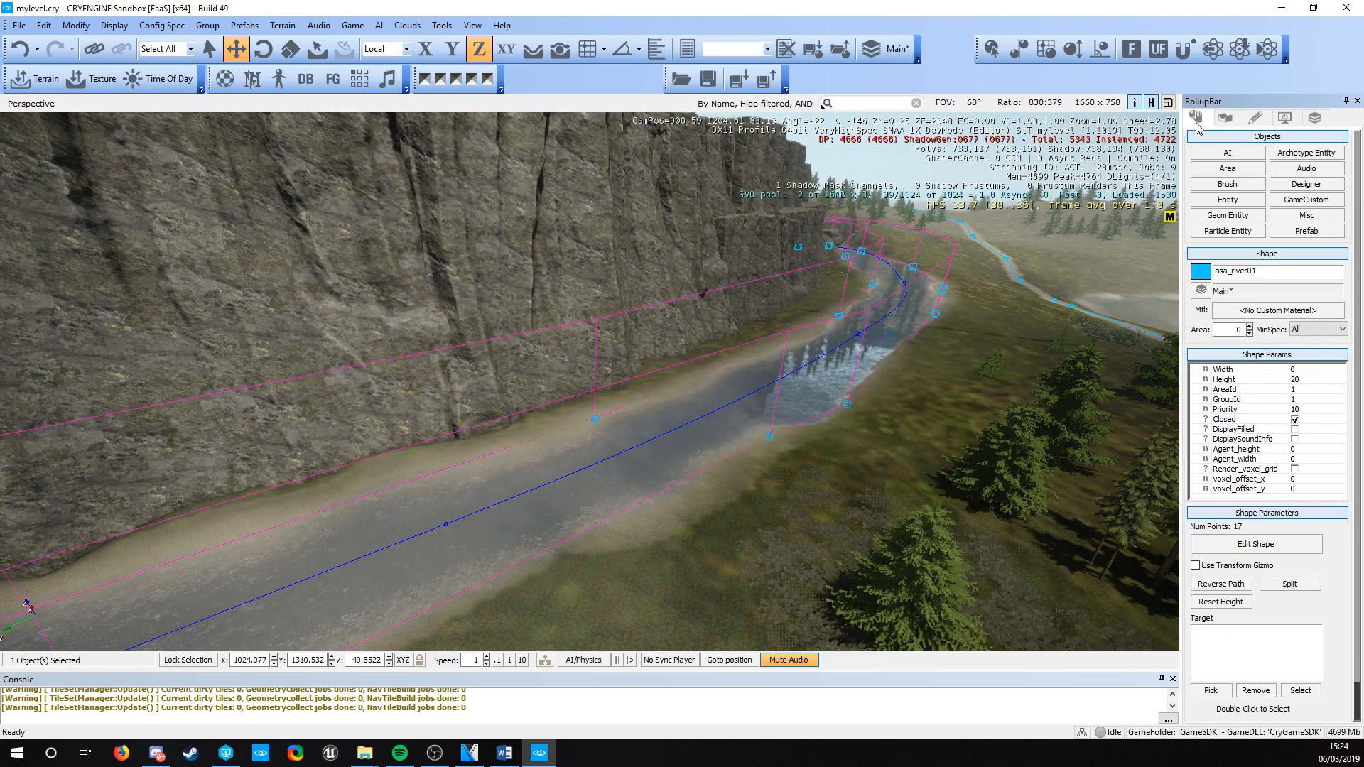
# Step: Place an AudioAreaAmbience entity on the river's surface inside the area shape, at about X 925, Y 1114, using Follow Terrain
pyautogui.click(1326, 173)
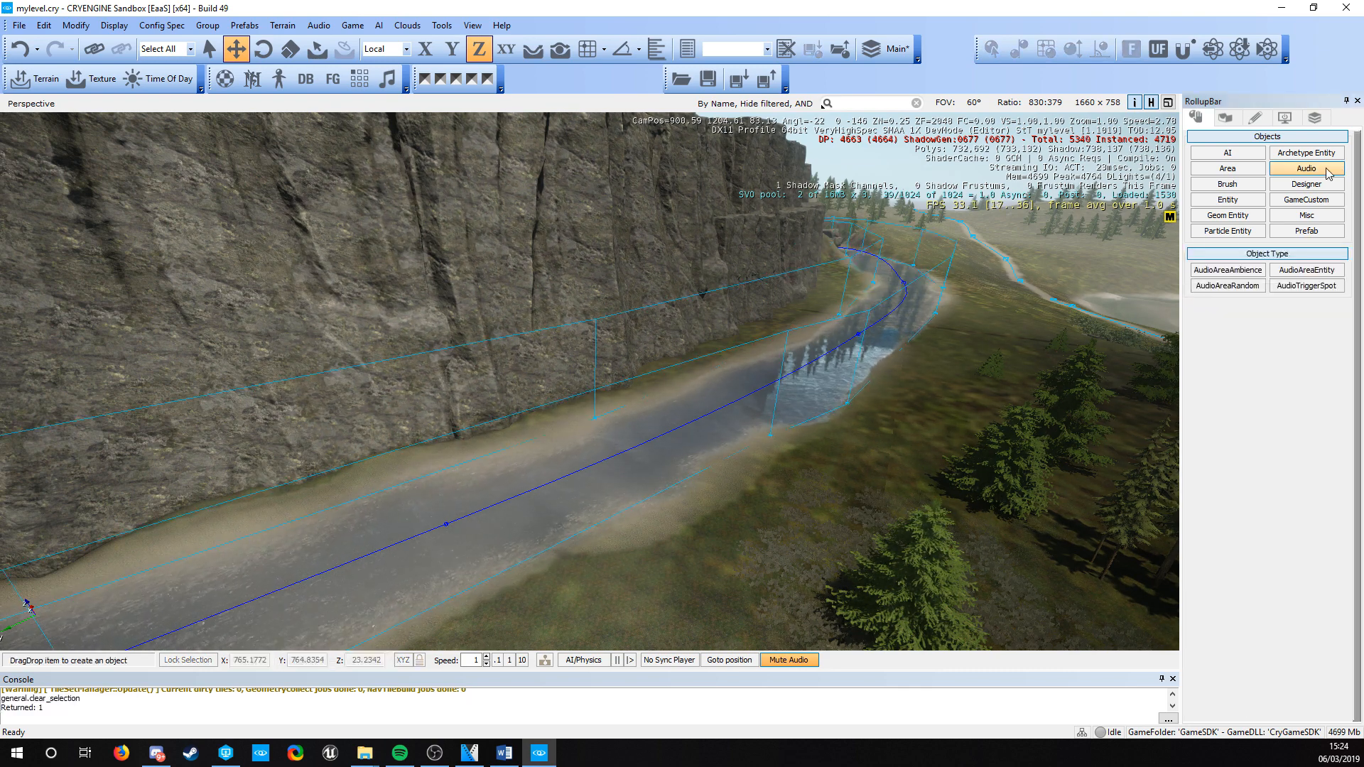
pyautogui.click(1226, 277)
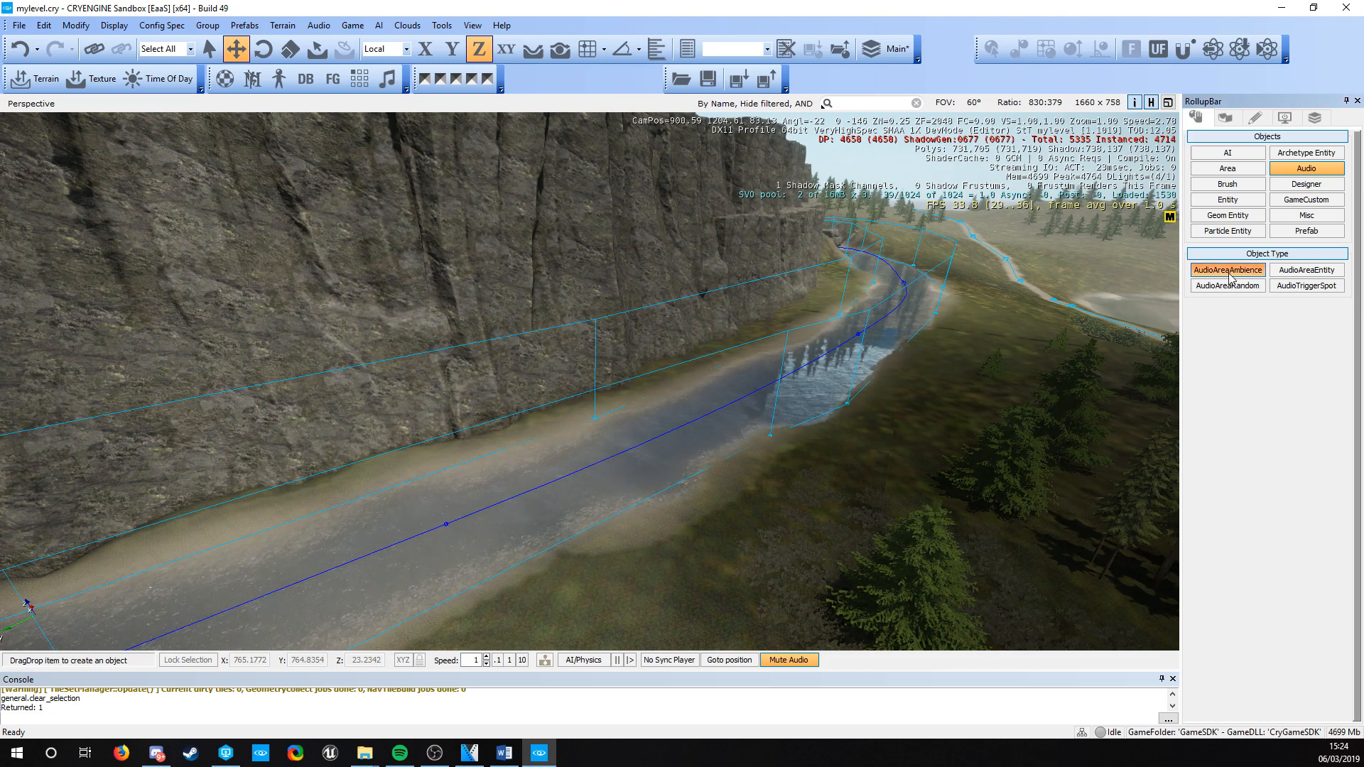
pyautogui.click(536, 53)
pyautogui.press('w')
pyautogui.moveTo(739, 483); pyautogui.dragTo(594, 429, button='right')
pyautogui.press('w')
pyautogui.press('s')
pyautogui.press('d')
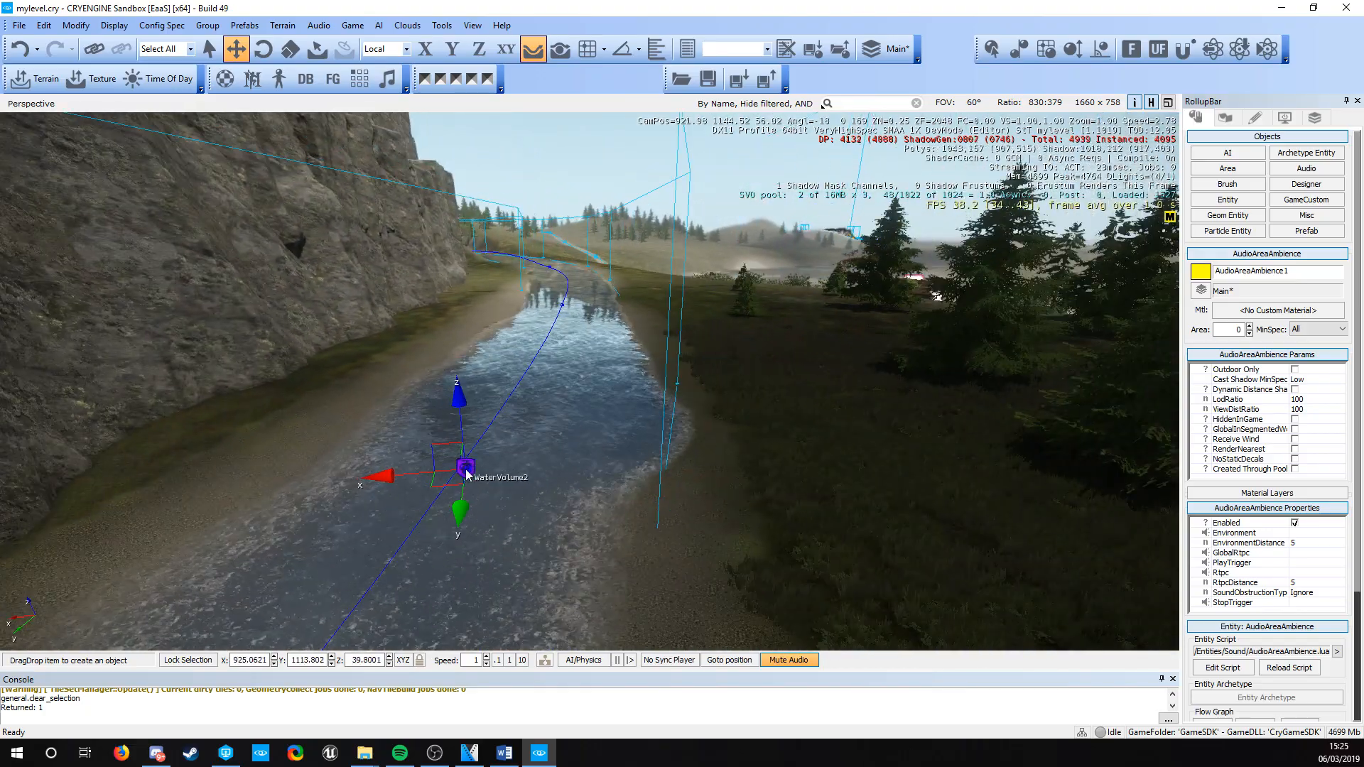
pyautogui.click(466, 471)
# Step: Raise the AudioAreaAmbience entity above the water along Z to about 47.08
pyautogui.moveTo(454, 390); pyautogui.dragTo(446, 287)
pyautogui.press('a')
pyautogui.moveTo(532, 453); pyautogui.dragTo(611, 434, button='right')
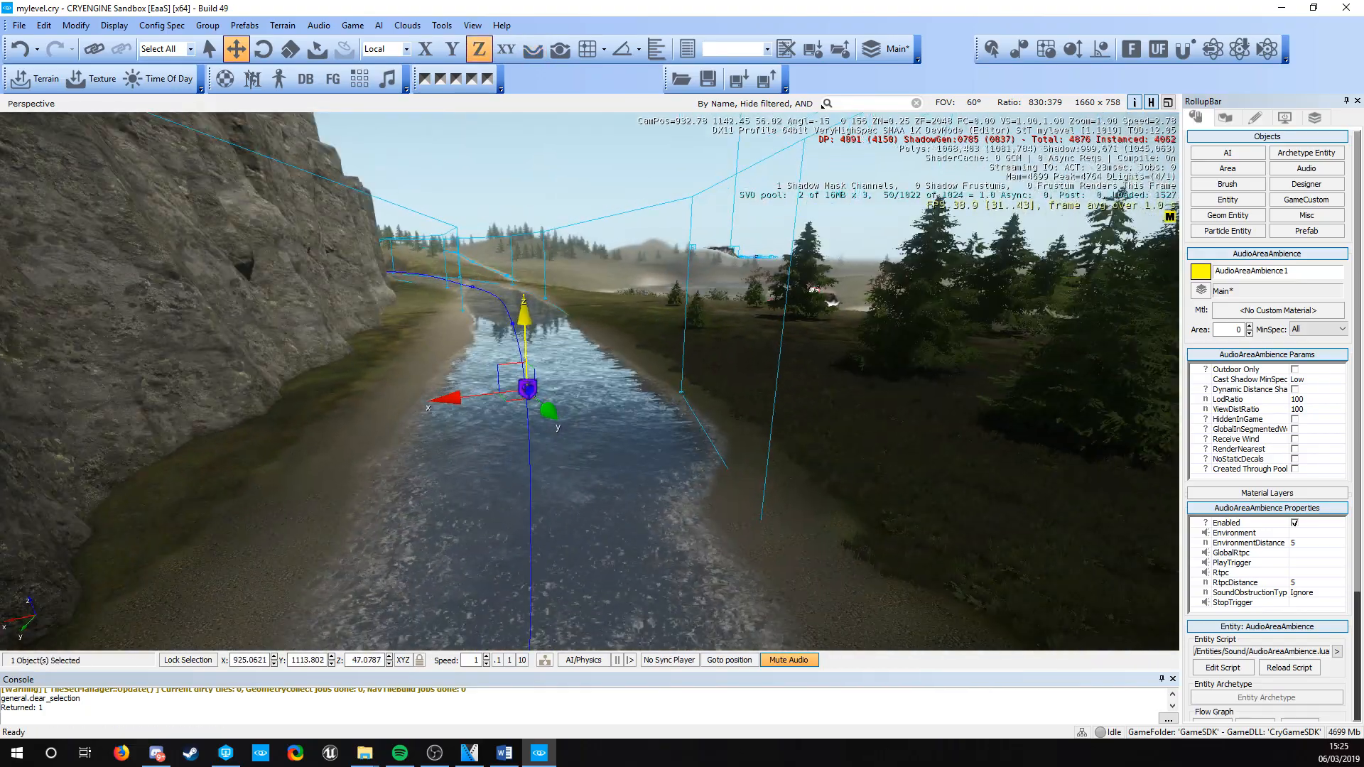
pyautogui.moveTo(698, 357); pyautogui.dragTo(693, 368, button='right')
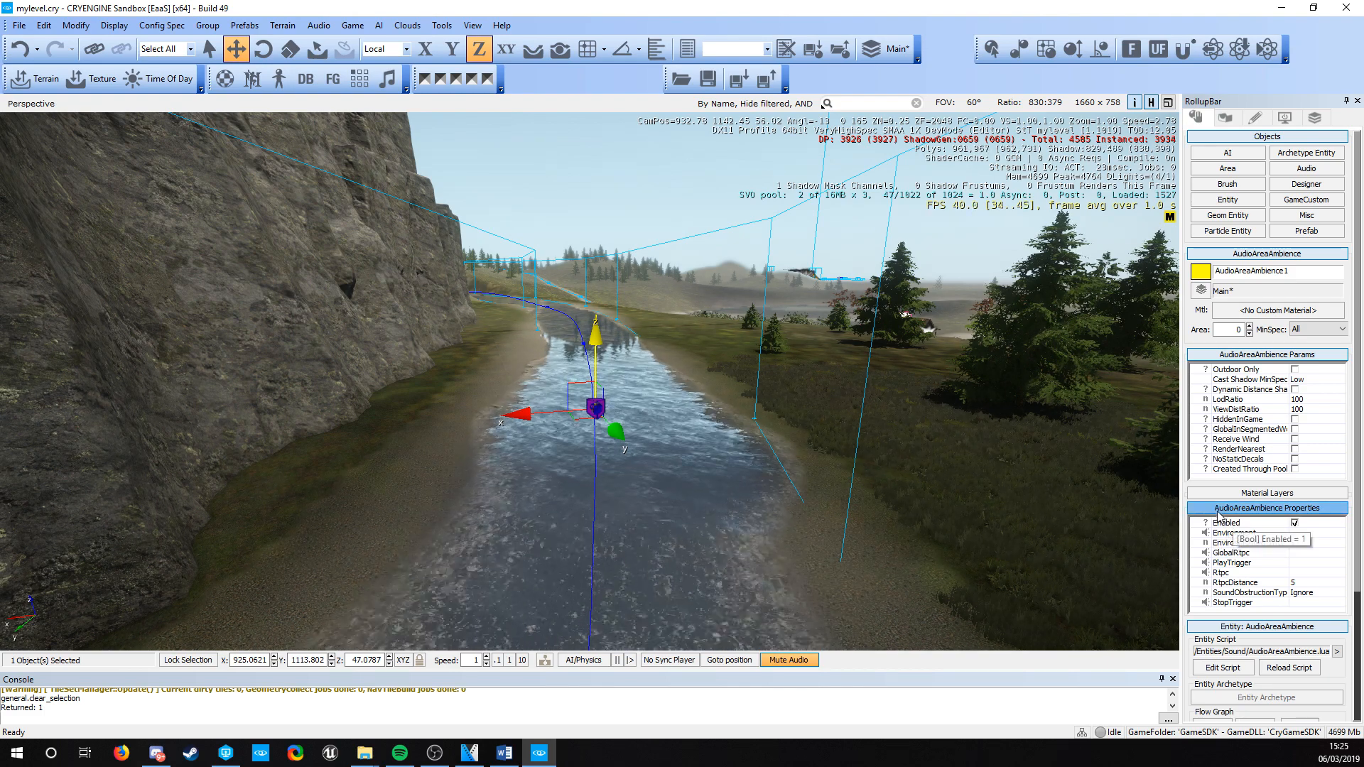
# Step: Set the AudioAreaAmbience's Environment property to the outside reverb
pyautogui.click(1270, 533)
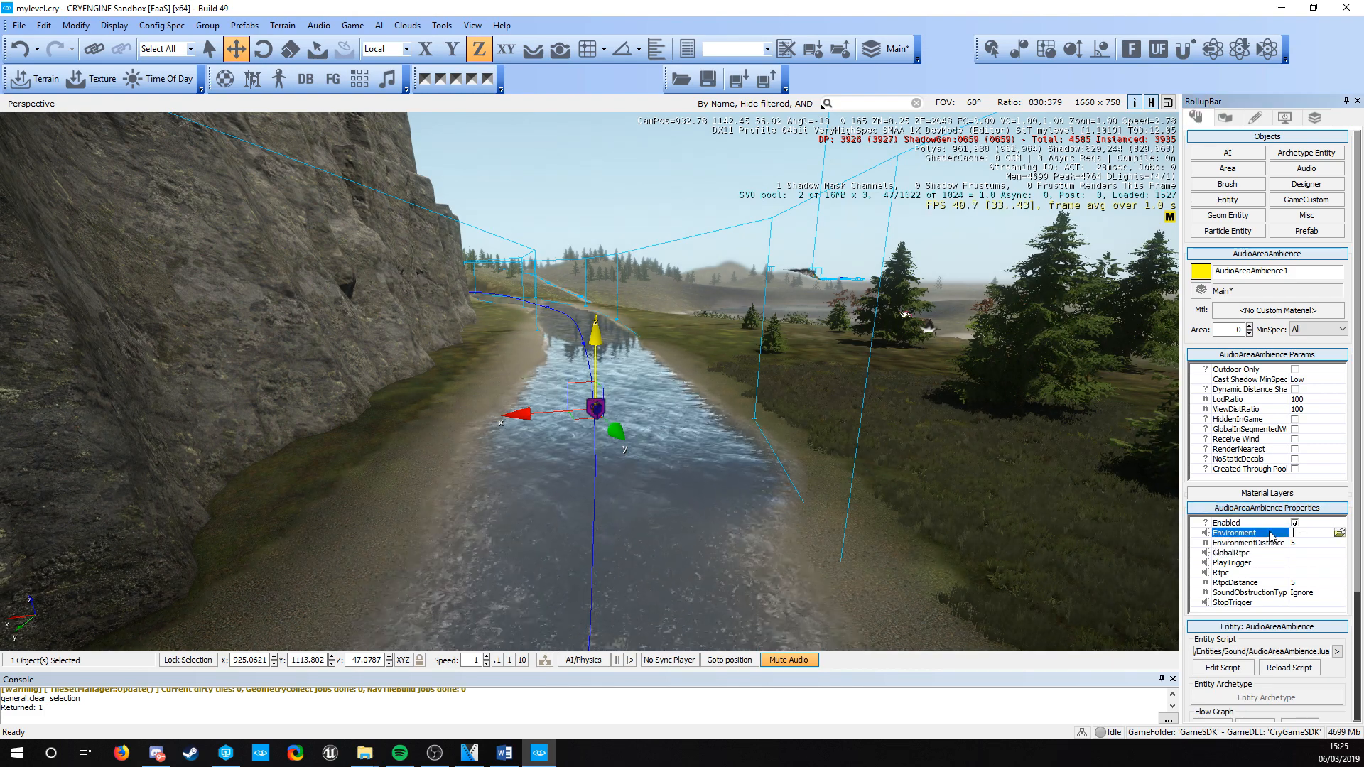
pyautogui.click(1338, 533)
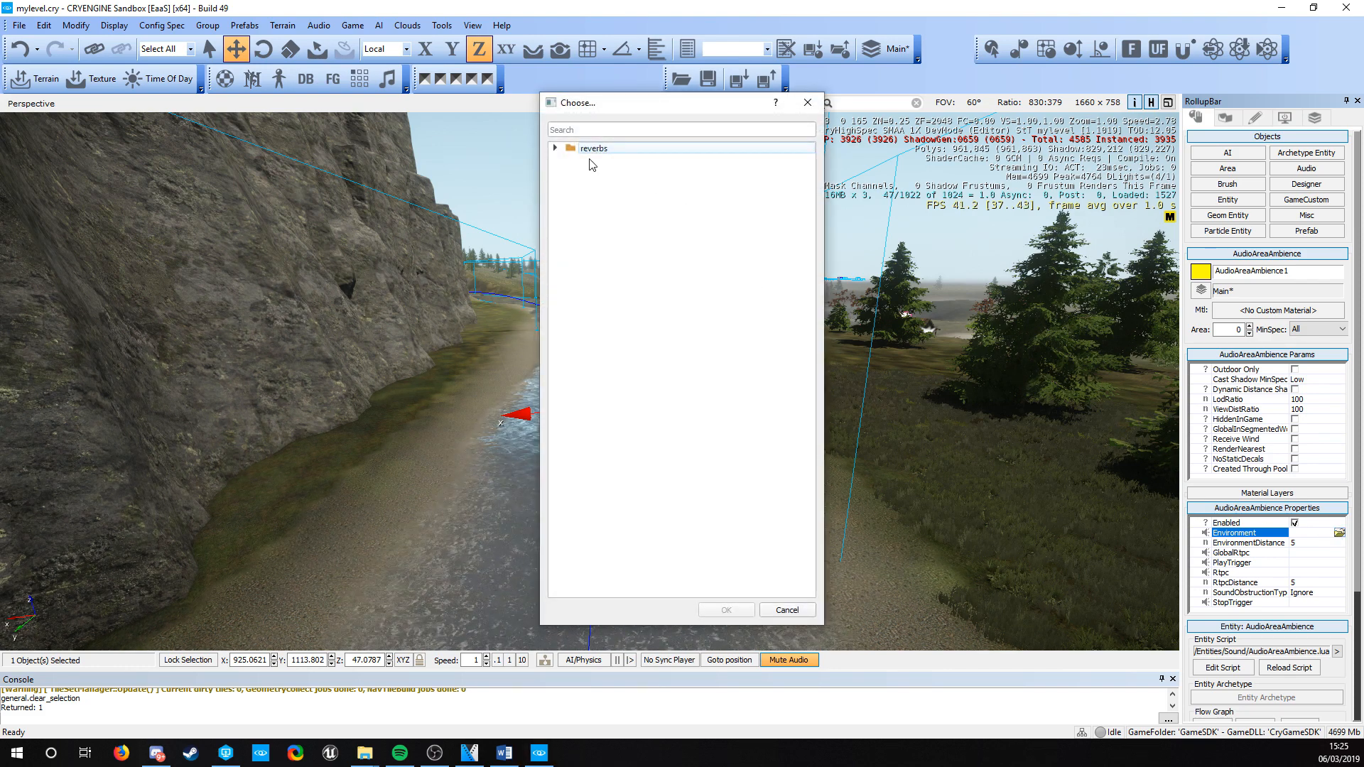
pyautogui.click(554, 147)
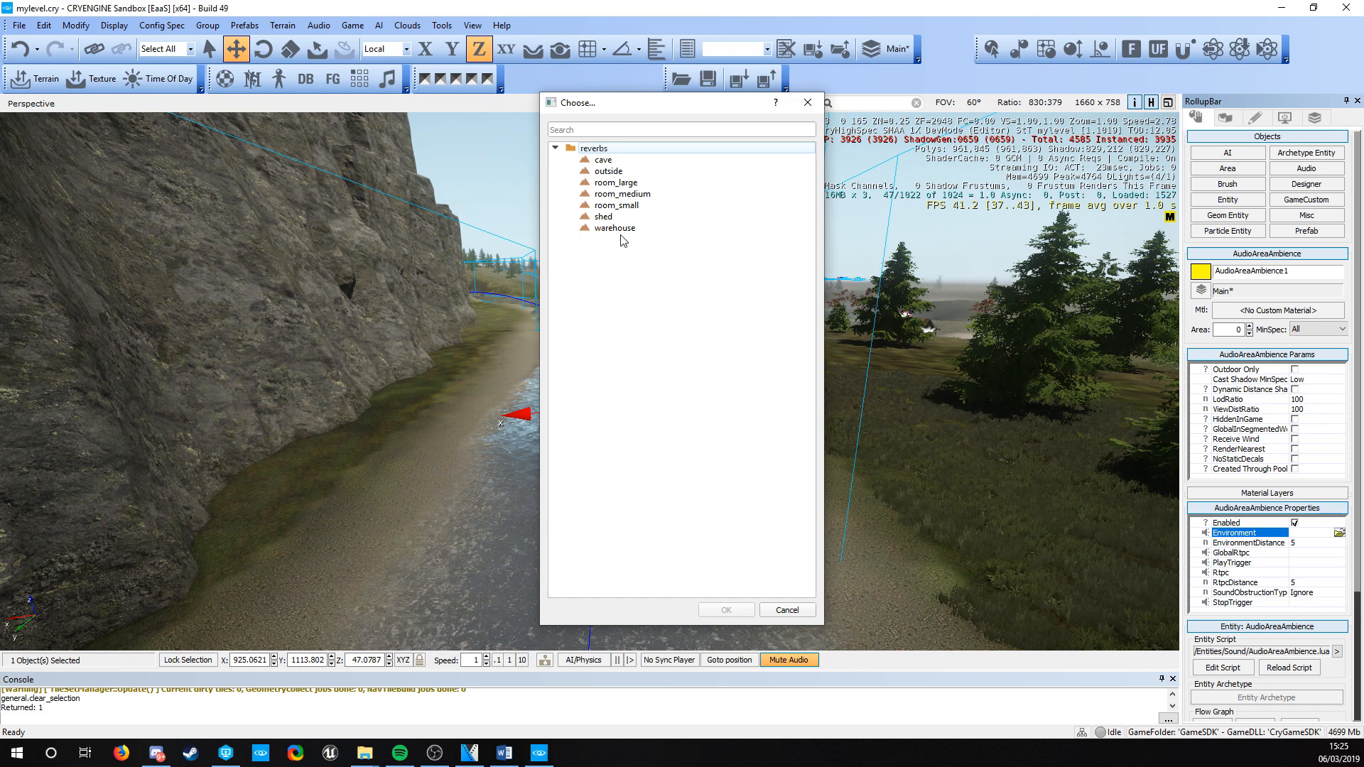
pyautogui.click(603, 173)
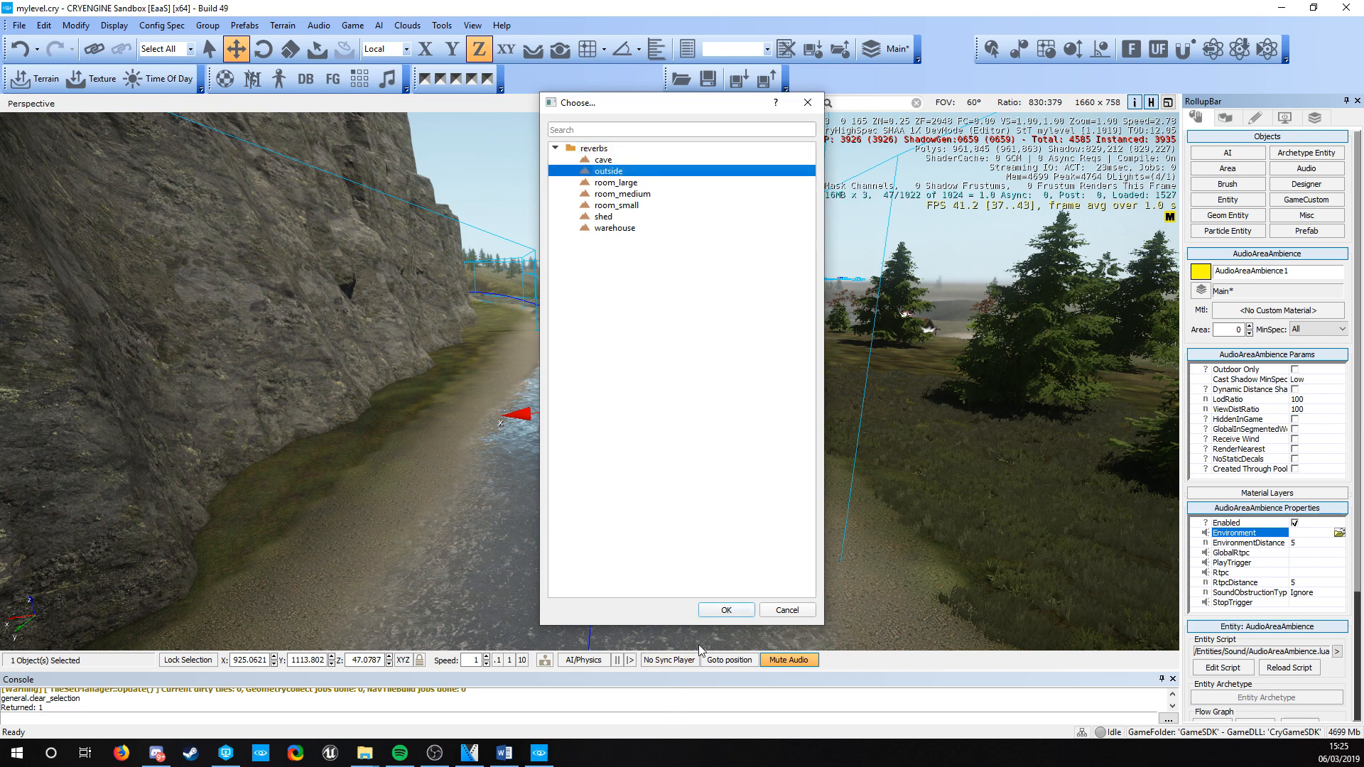
pyautogui.click(725, 609)
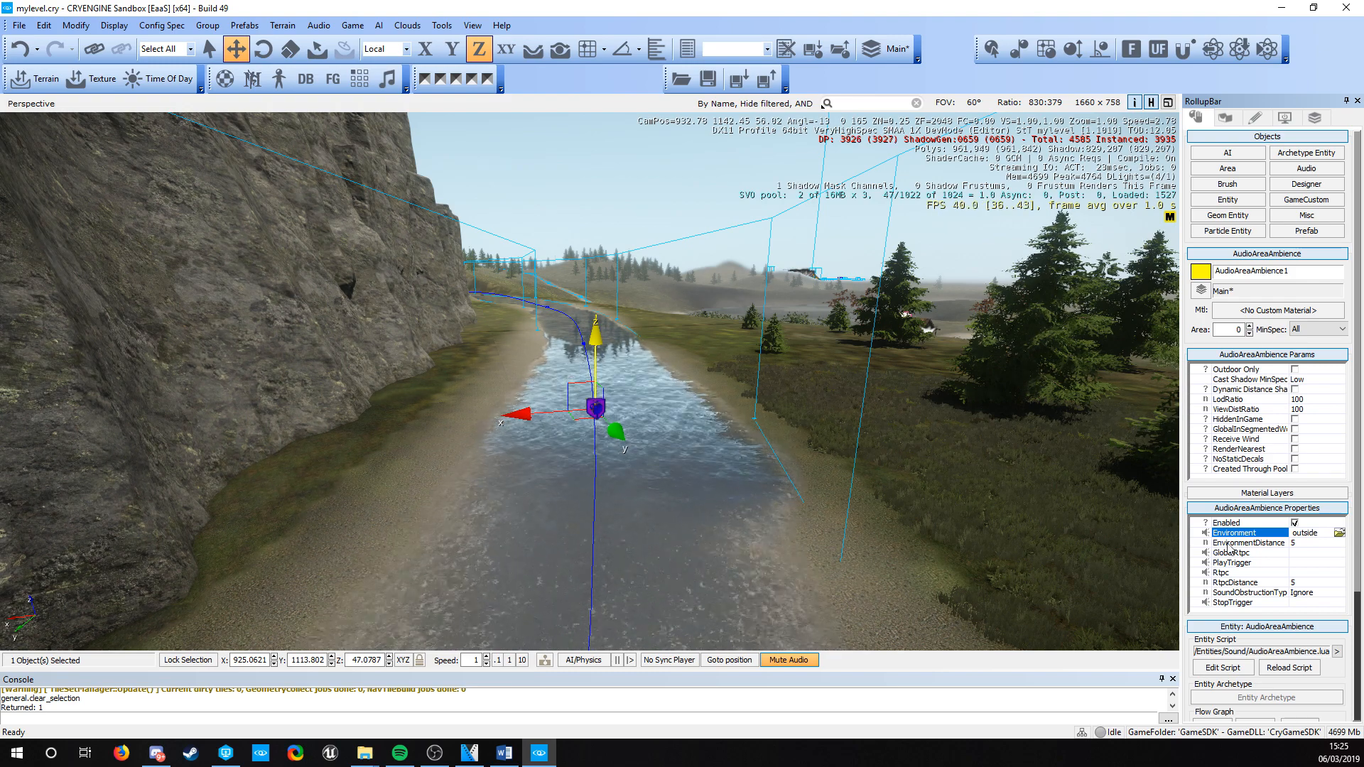
# Step: Set both the EnvironmentDistance and the RtpcDistance of the AudioAreaAmbience to 20
pyautogui.click(1305, 542)
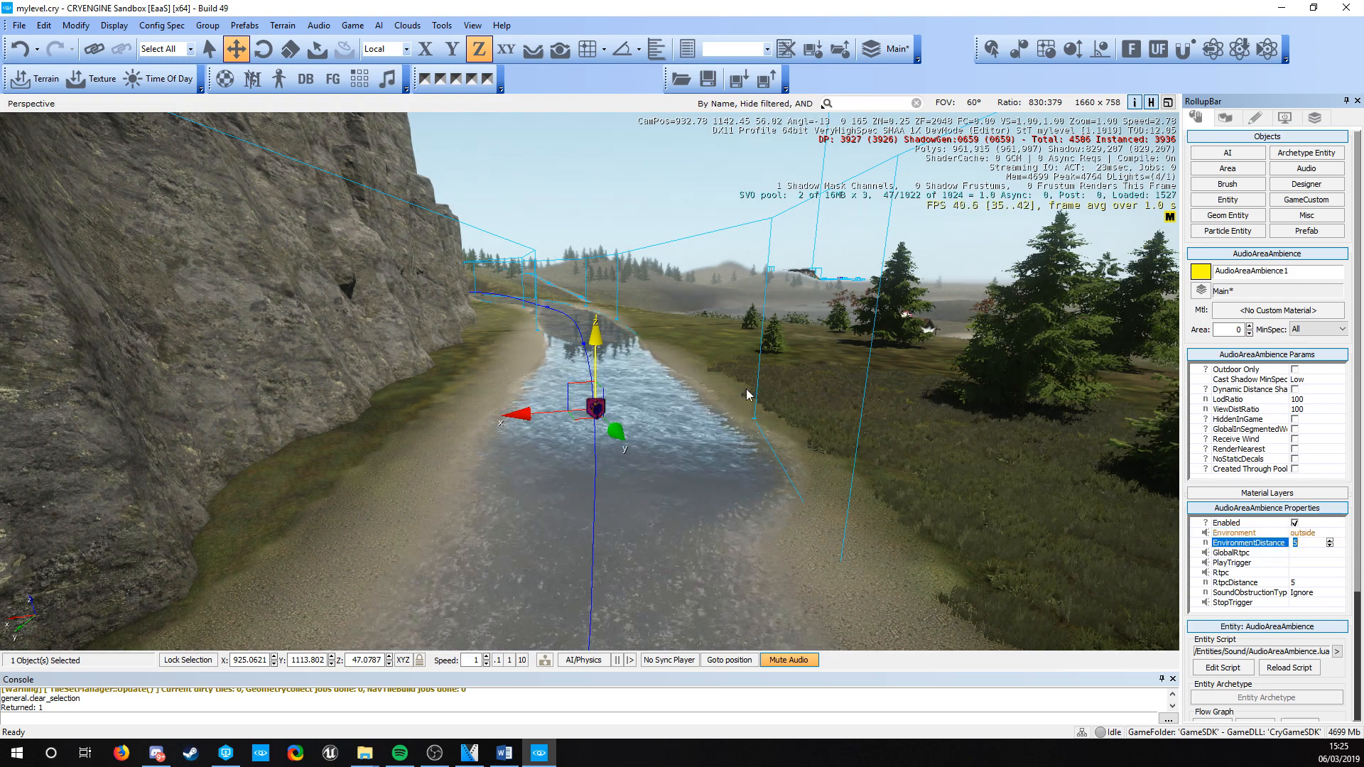
pyautogui.press('d')
pyautogui.moveTo(746, 390); pyautogui.dragTo(736, 390, button='right')
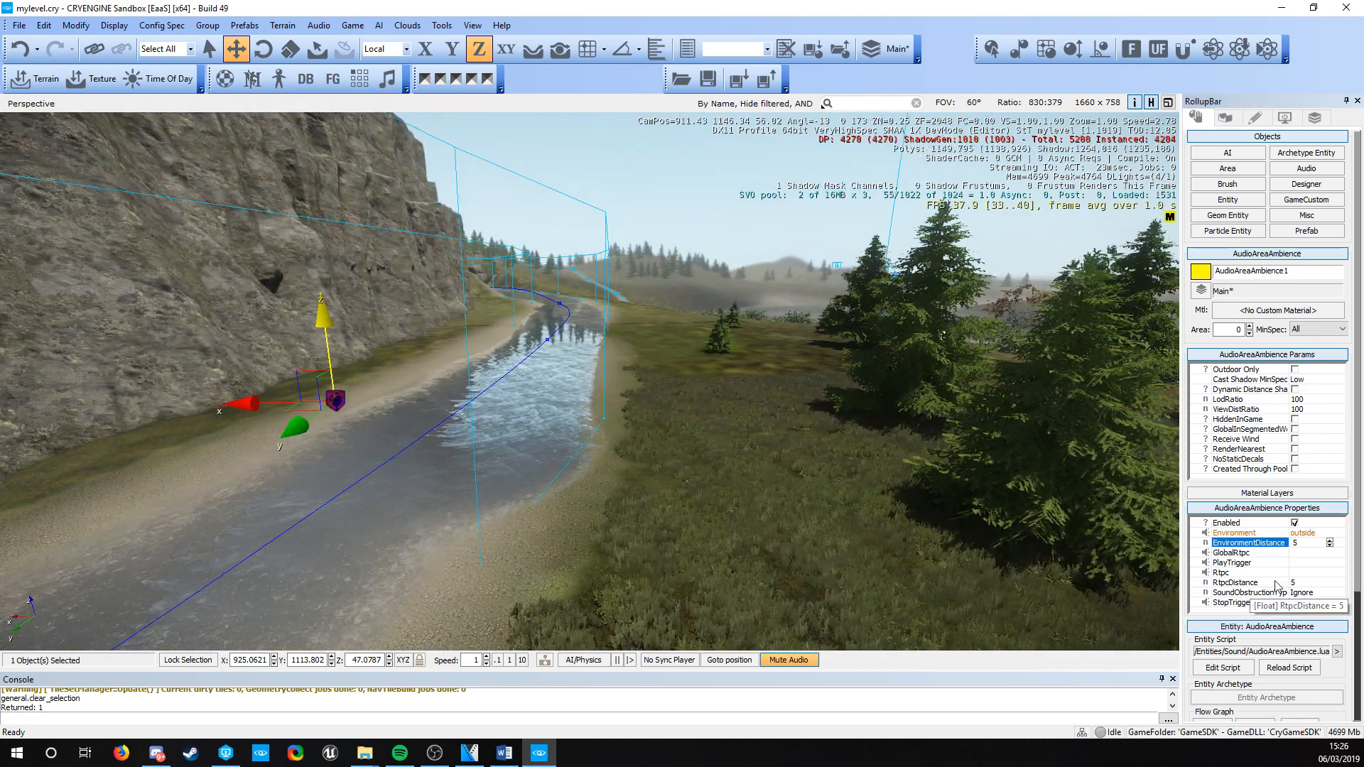
pyautogui.click(1250, 584)
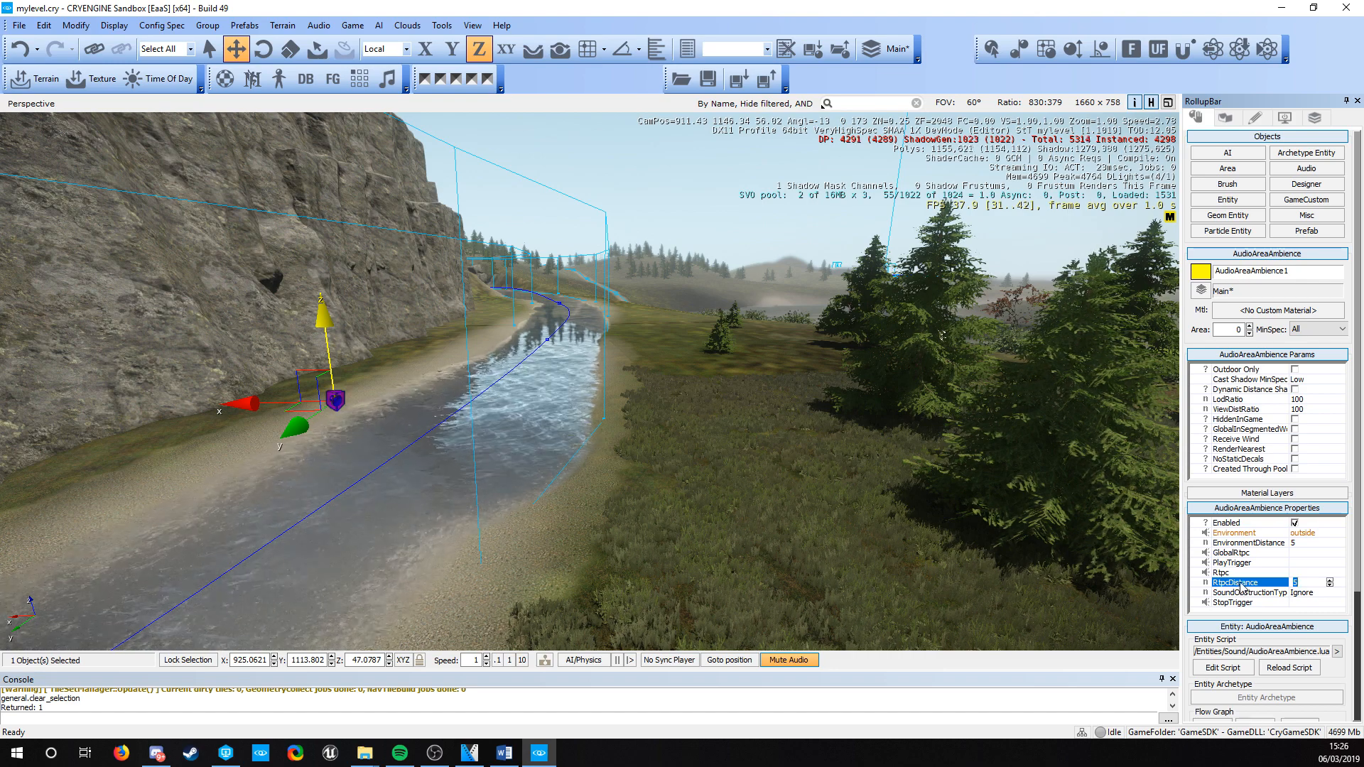
pyautogui.click(1279, 542)
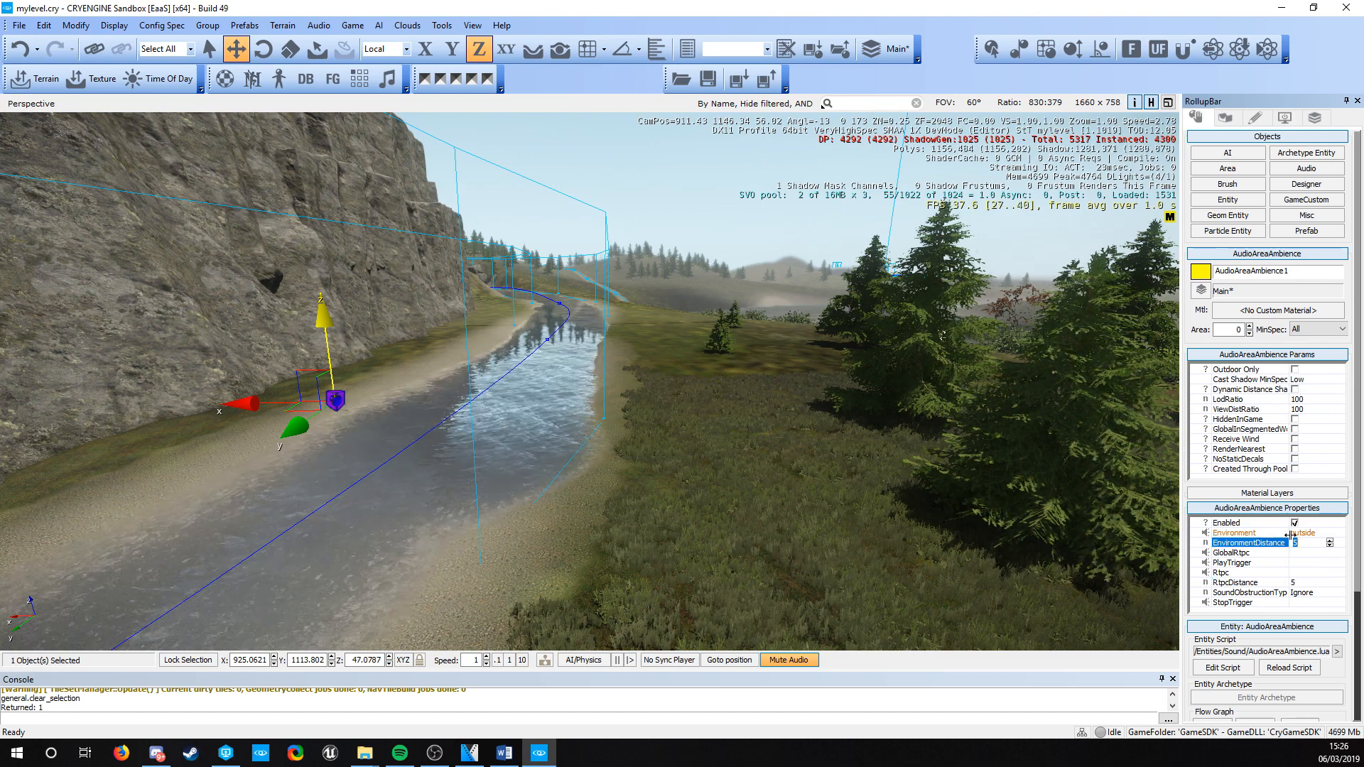
pyautogui.write('20')
pyautogui.click(1307, 581)
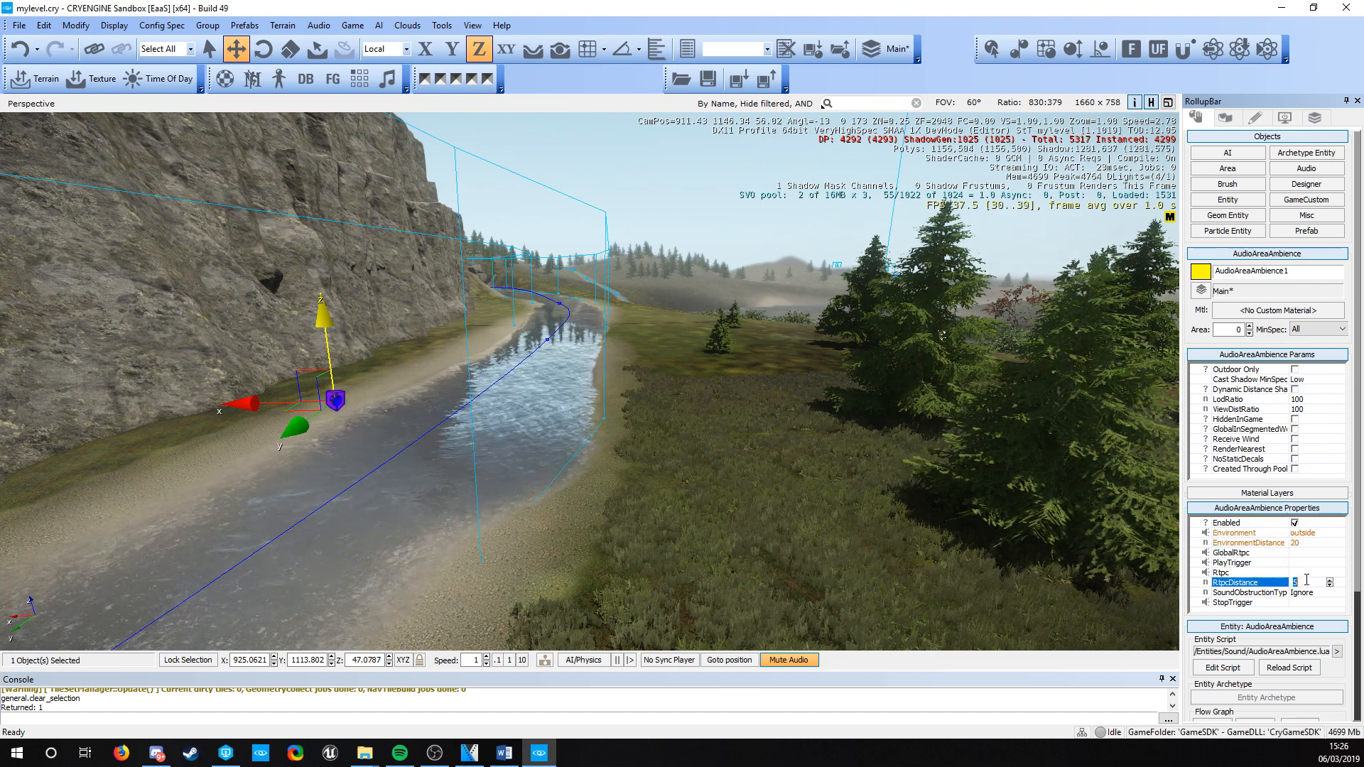
pyautogui.write('20')
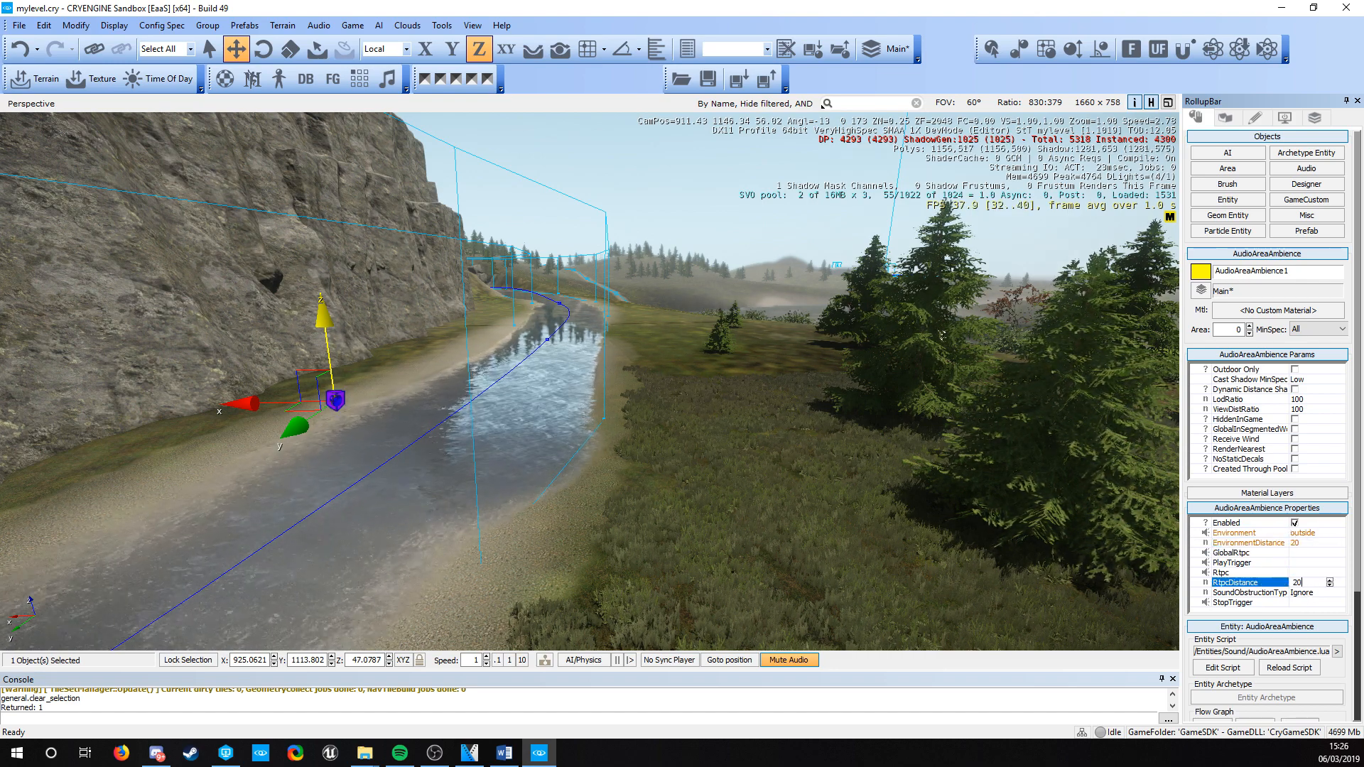
# Step: Set the AudioAreaAmbience's SoundObstructionType to SingleRay
pyautogui.click(1308, 601)
pyautogui.click(1307, 599)
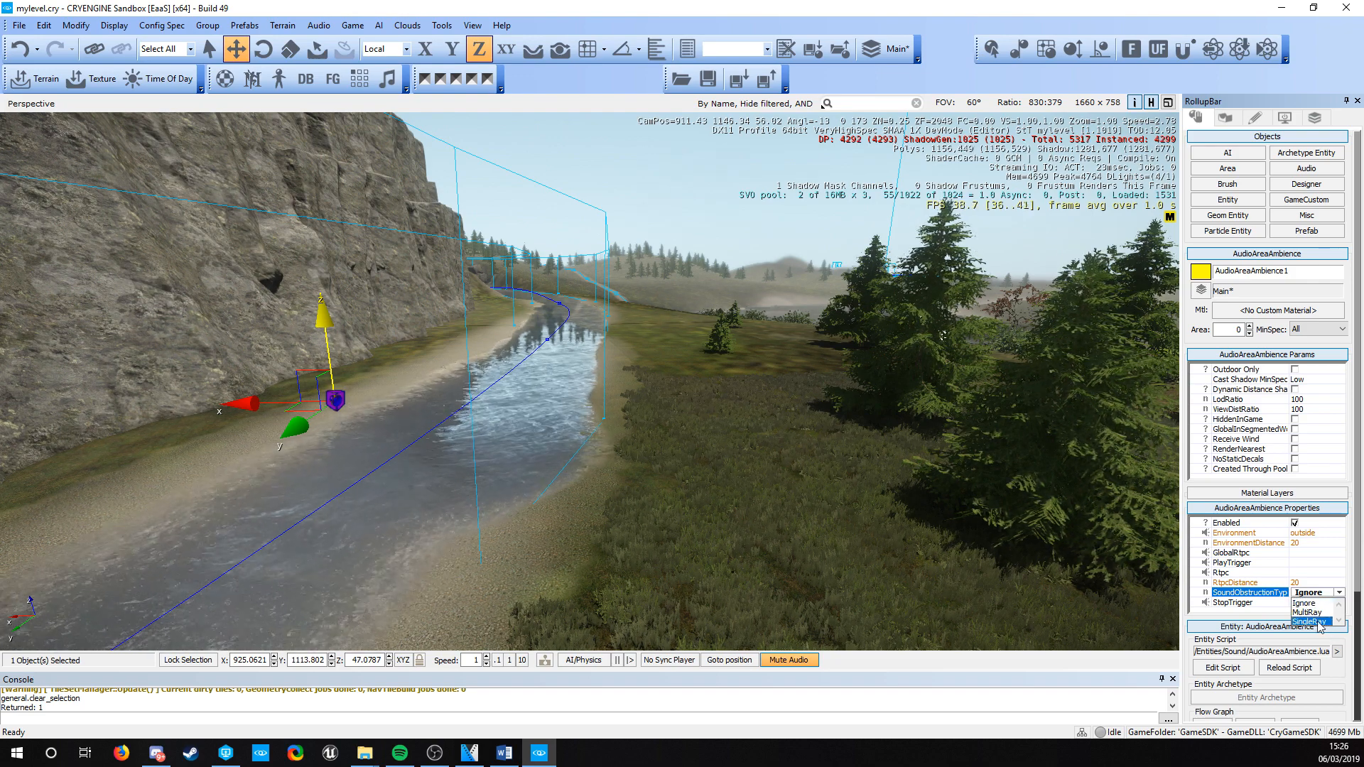
pyautogui.click(1309, 621)
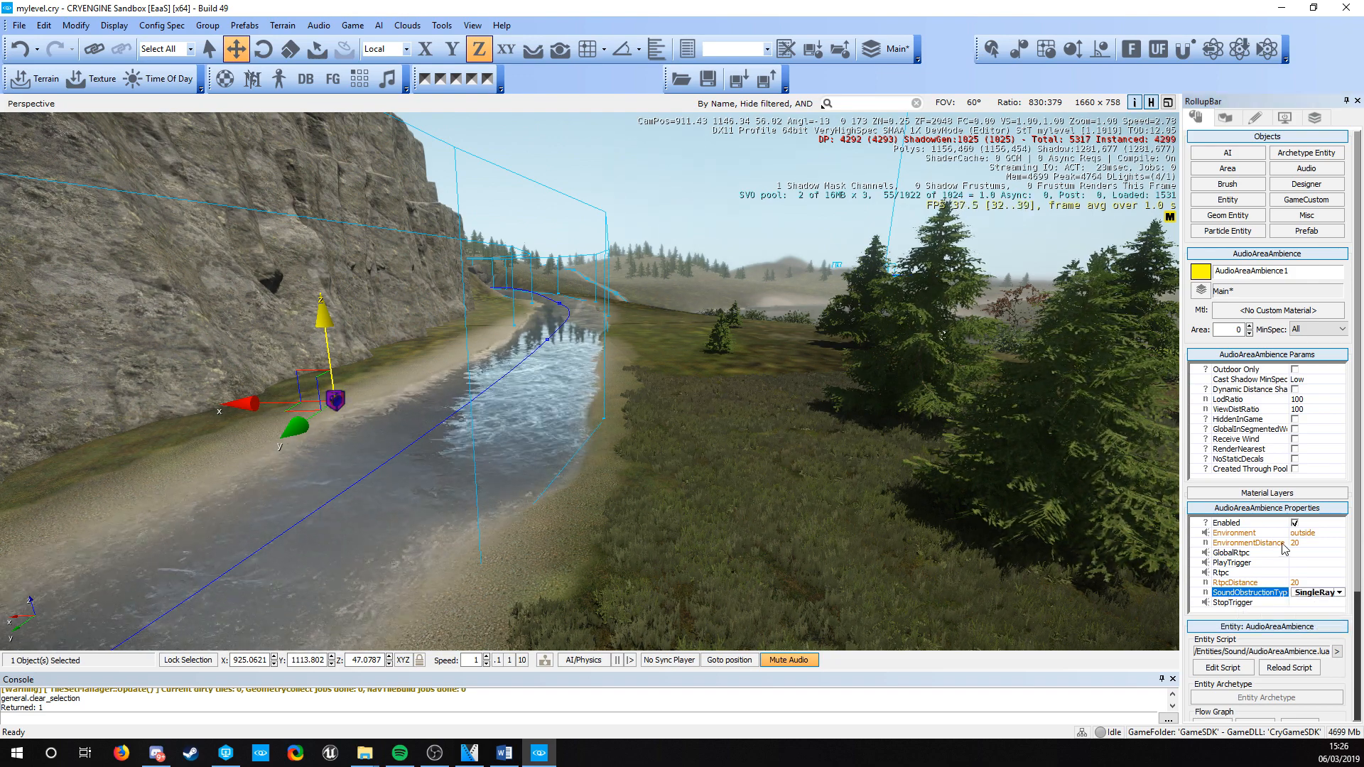
# Step: Assign the area_fade_distance parameter from g_gameparameters as the AudioAreaAmbience's GlobalRtpc
pyautogui.click(1307, 552)
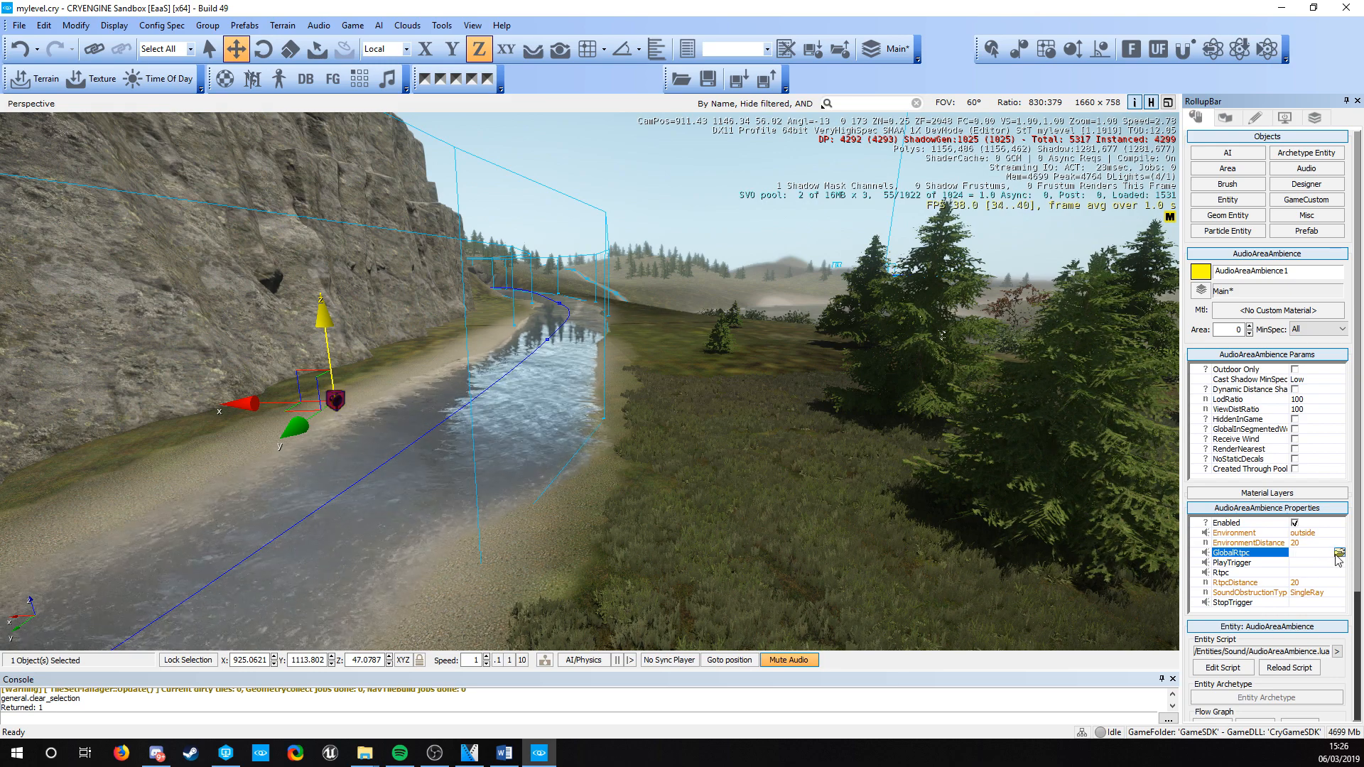
pyautogui.click(1216, 555)
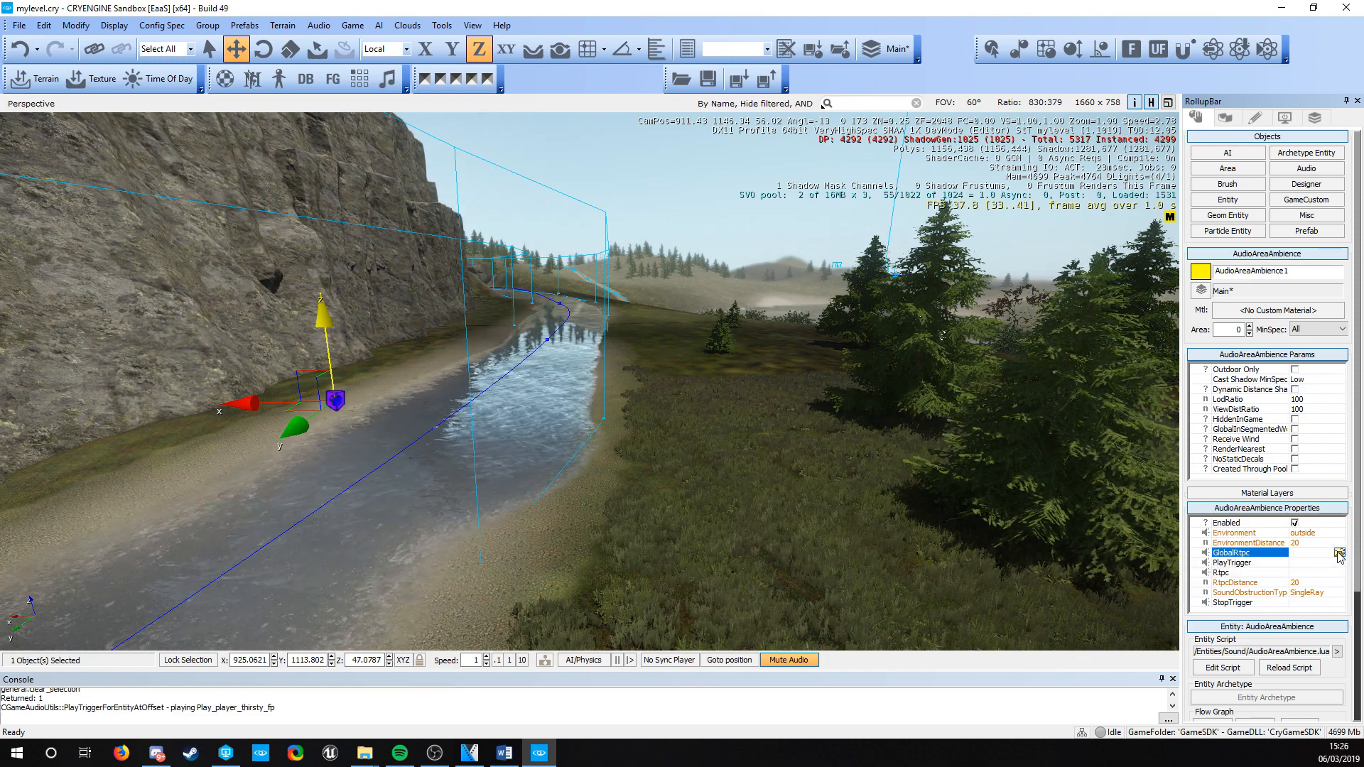
pyautogui.click(1339, 552)
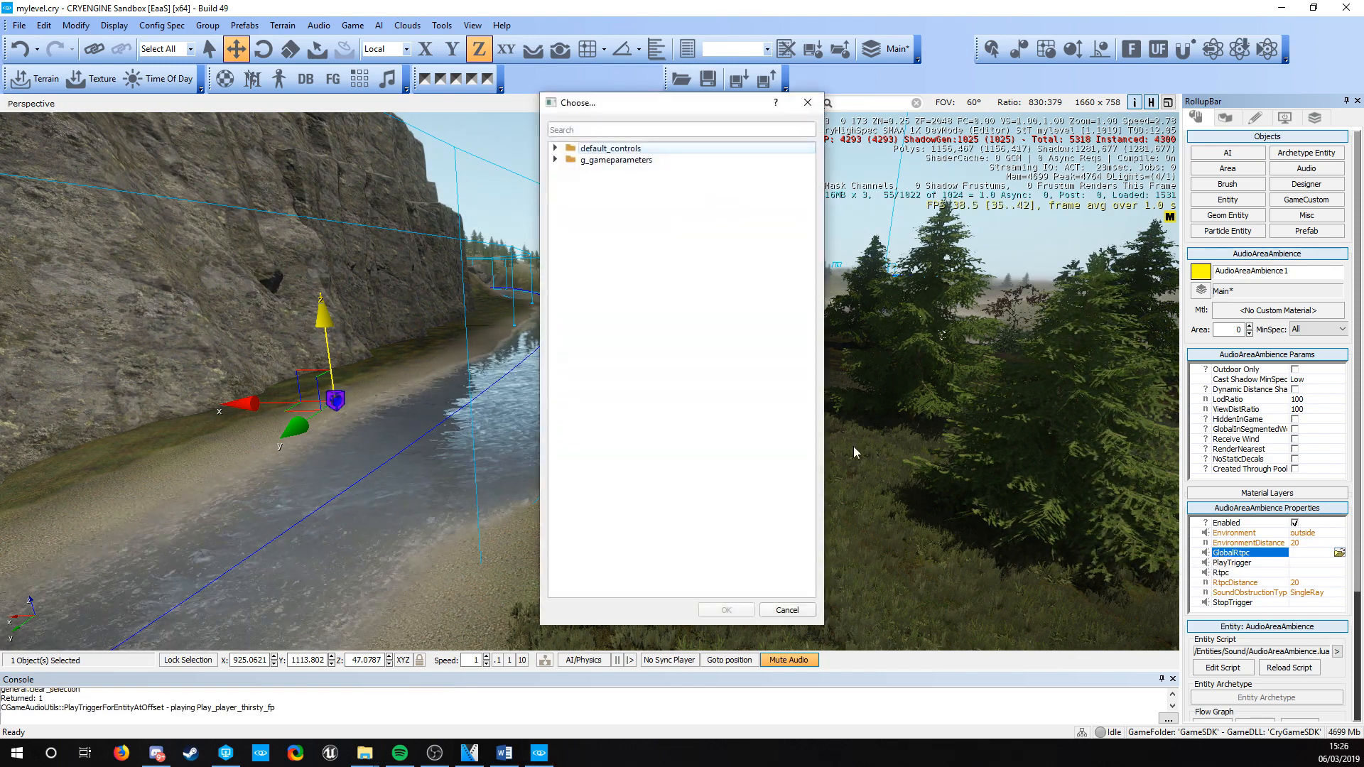
pyautogui.click(556, 160)
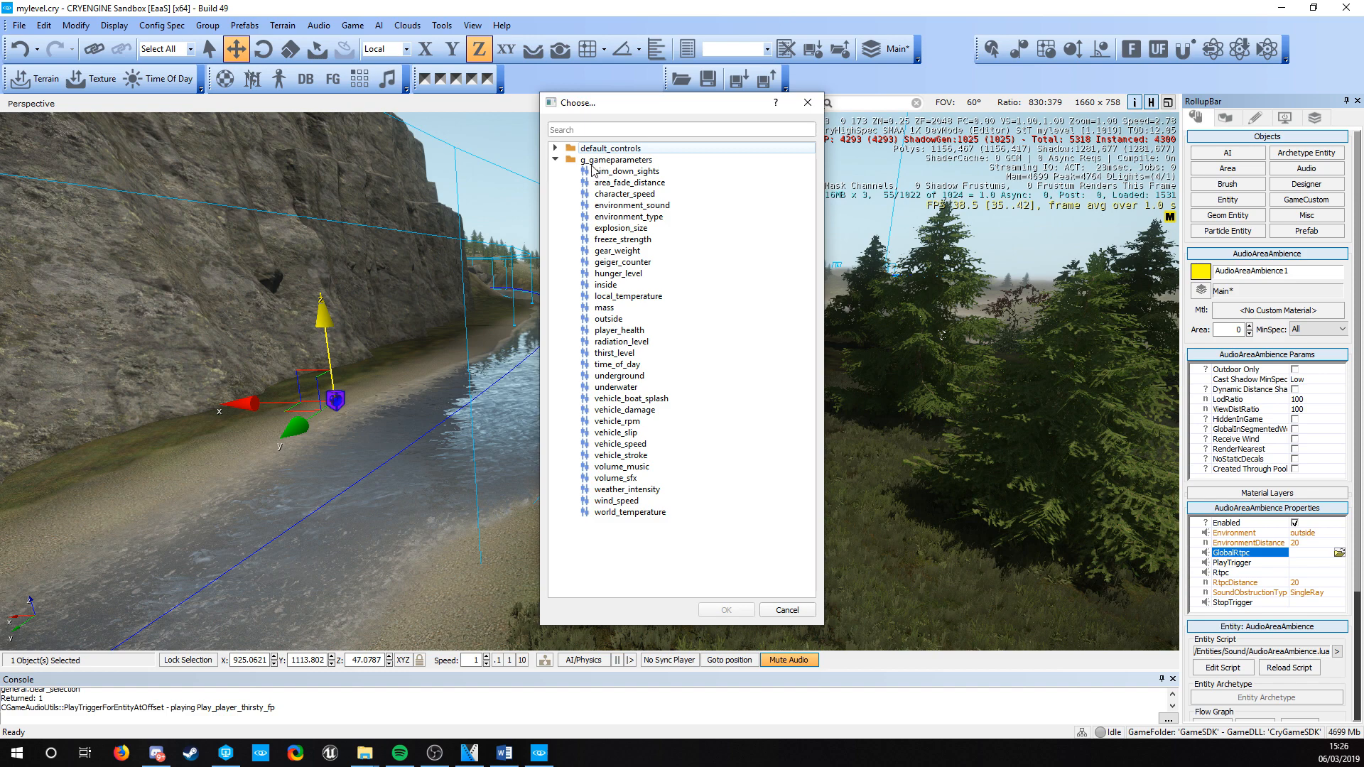
pyautogui.click(616, 186)
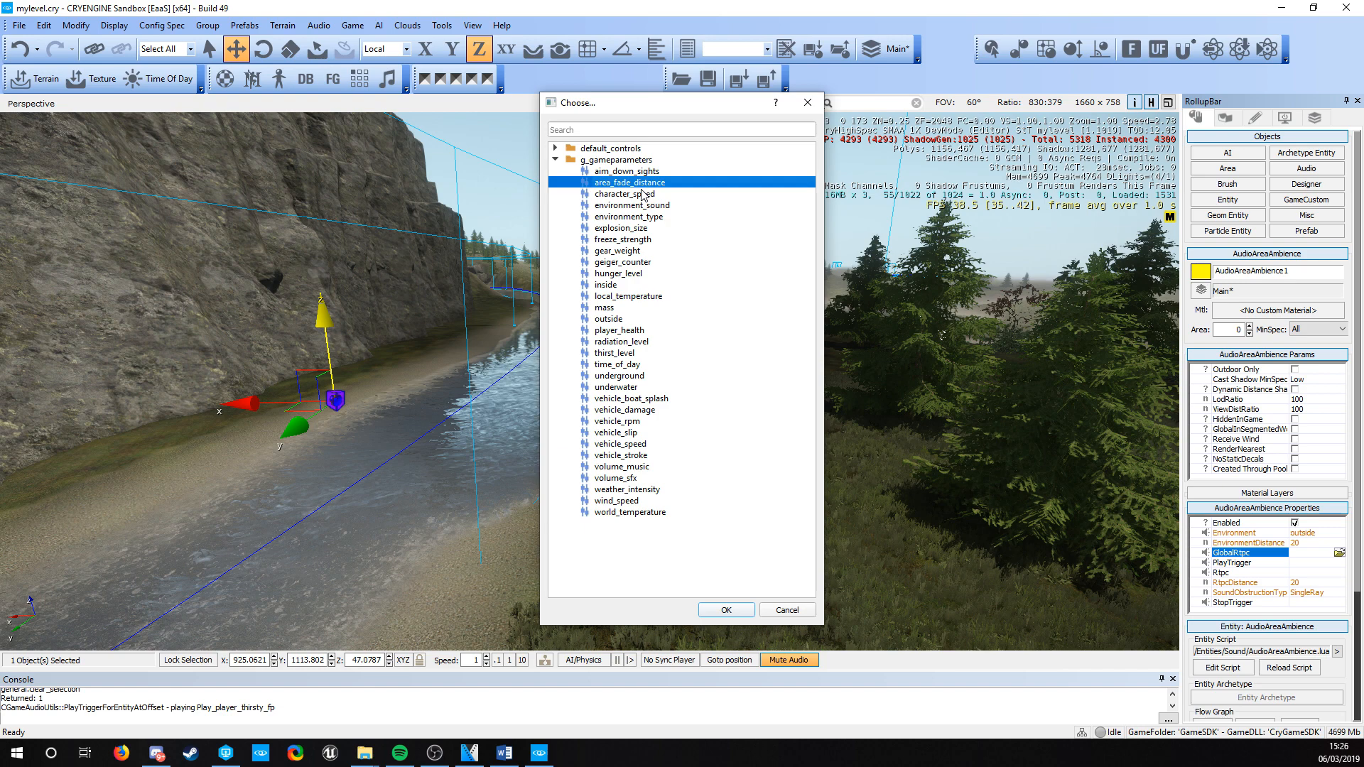
pyautogui.click(725, 611)
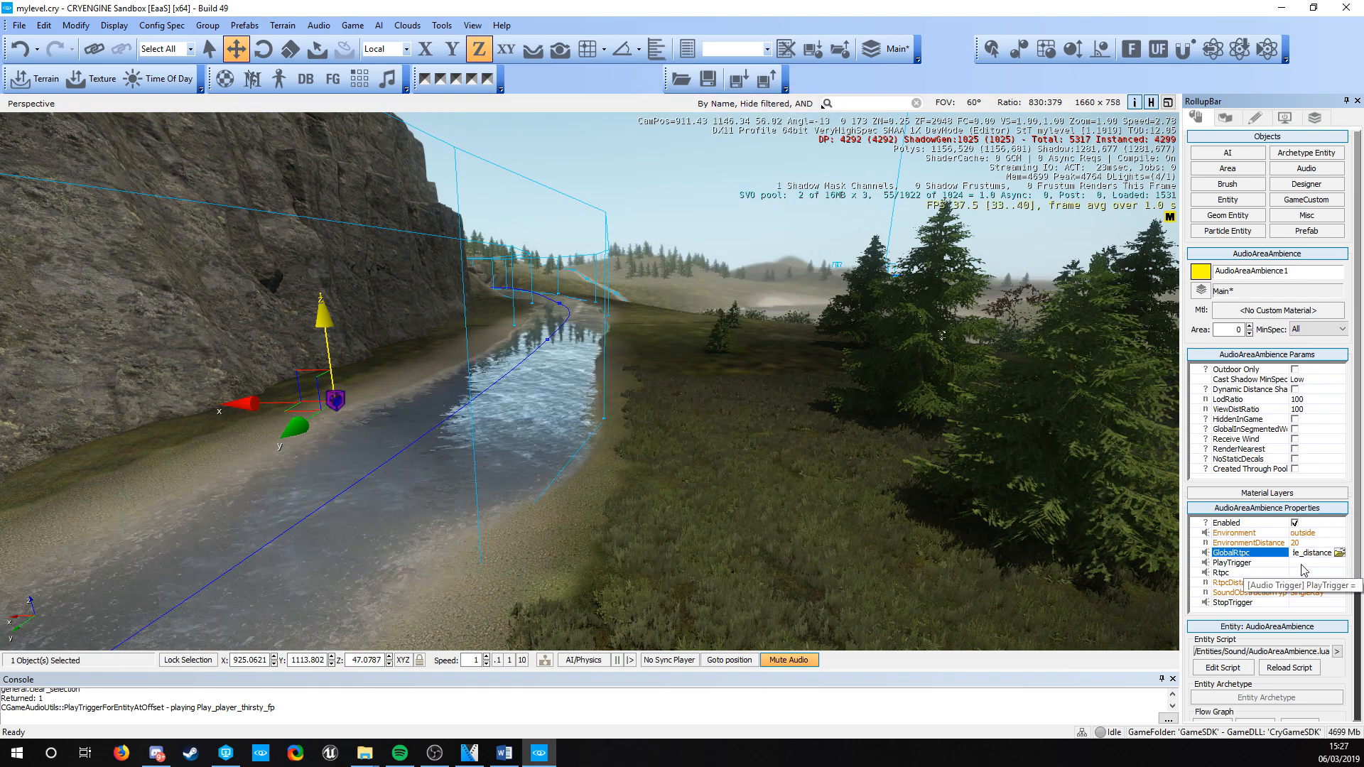
# Step: Assign the Play_river_ambience trigger from the environment folder as the AudioAreaAmbience's PlayTrigger
pyautogui.click(1240, 562)
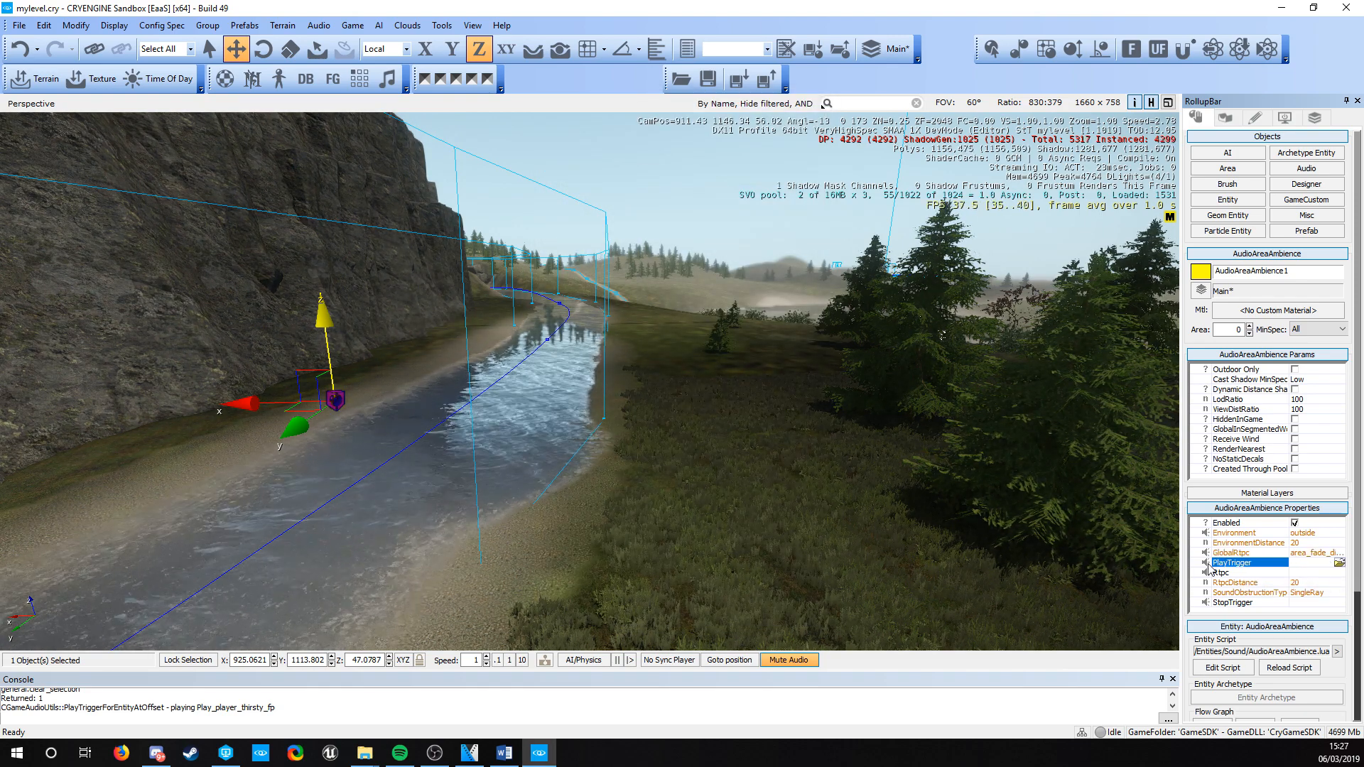
pyautogui.click(1339, 563)
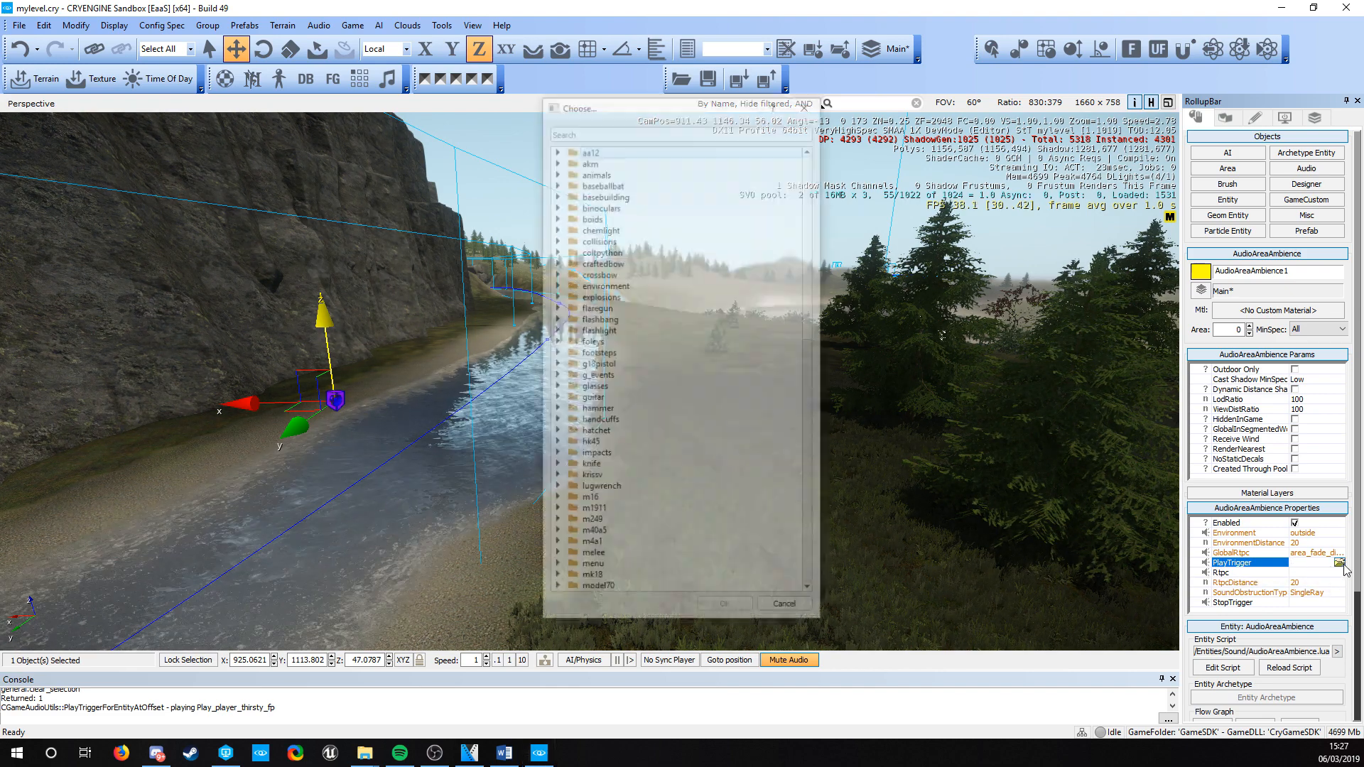
pyautogui.click(608, 130)
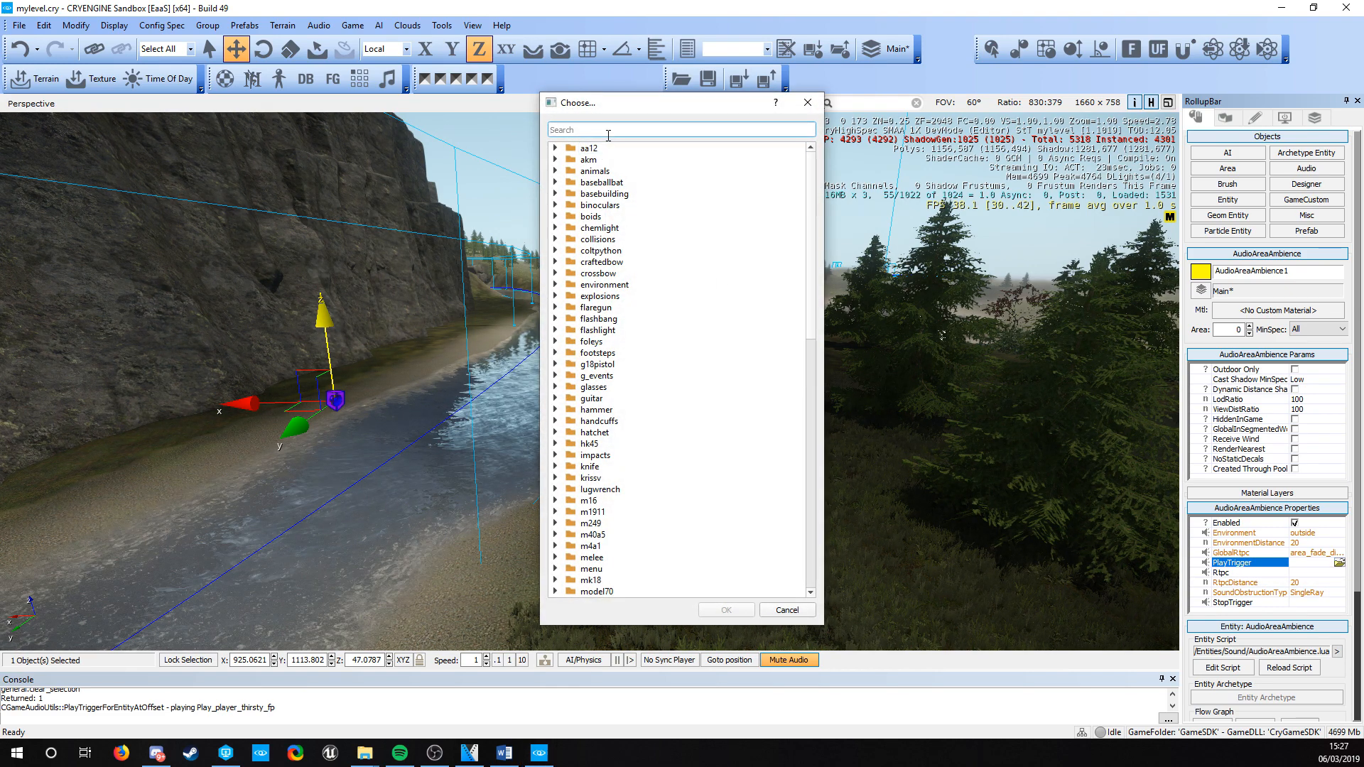
pyautogui.write('river')
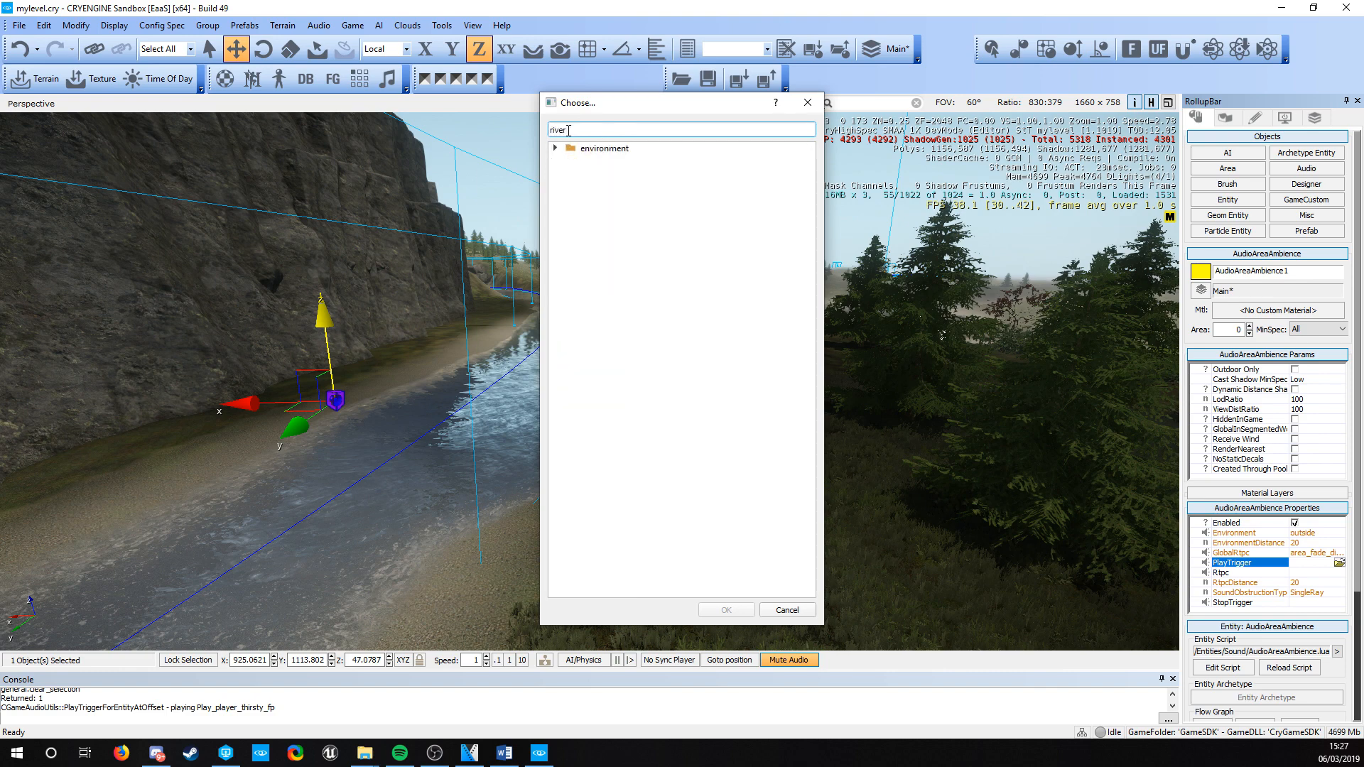
pyautogui.click(555, 148)
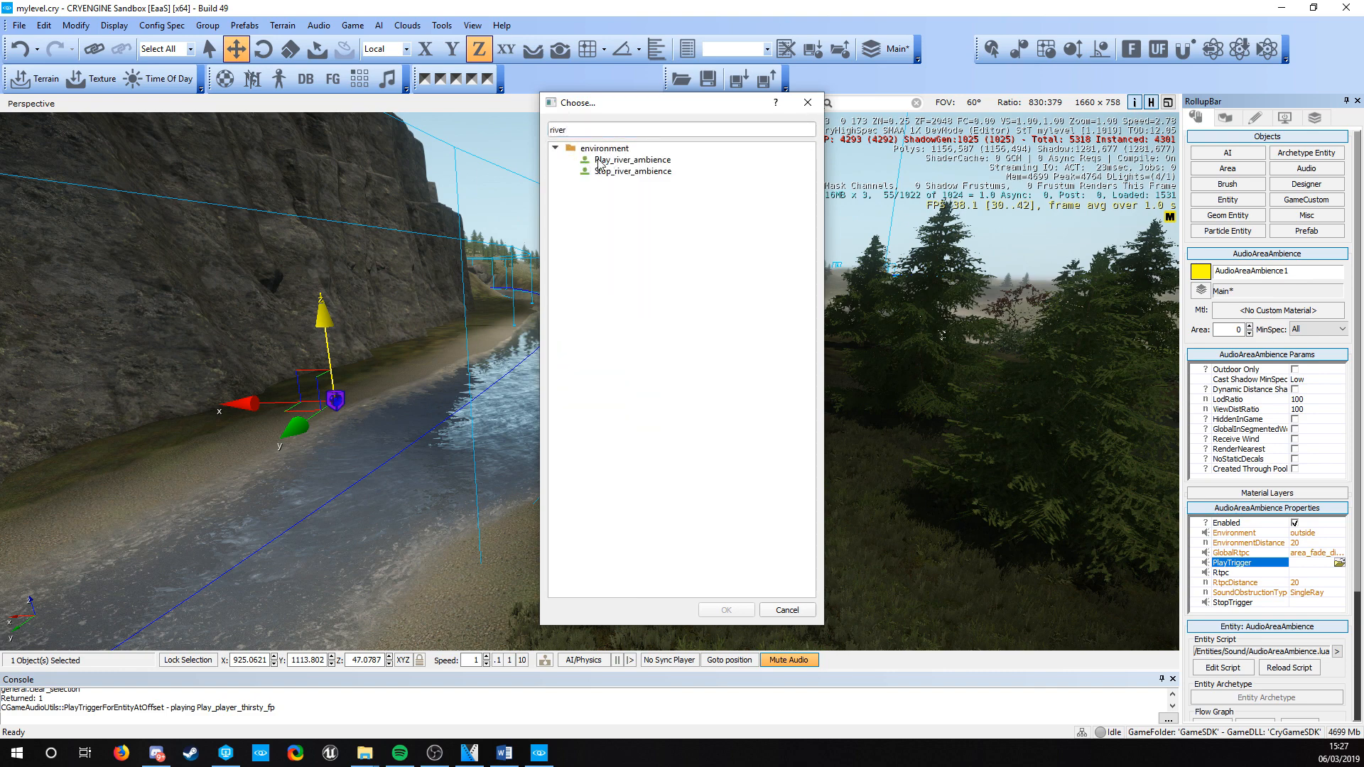
pyautogui.click(641, 166)
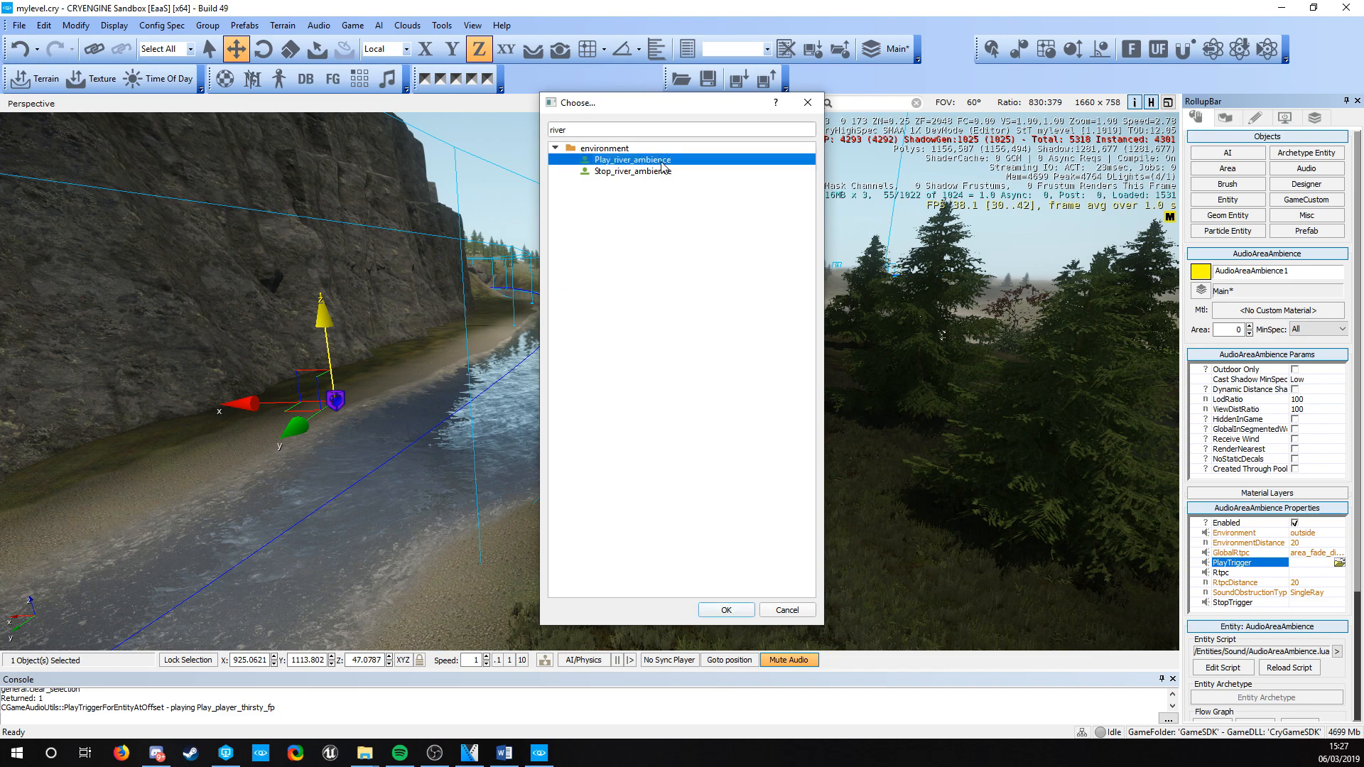
pyautogui.click(726, 609)
# Step: Assign the area_fade_distance parameter from g_gameparameters as the AudioAreaAmbience's Rtpc
pyautogui.click(1321, 573)
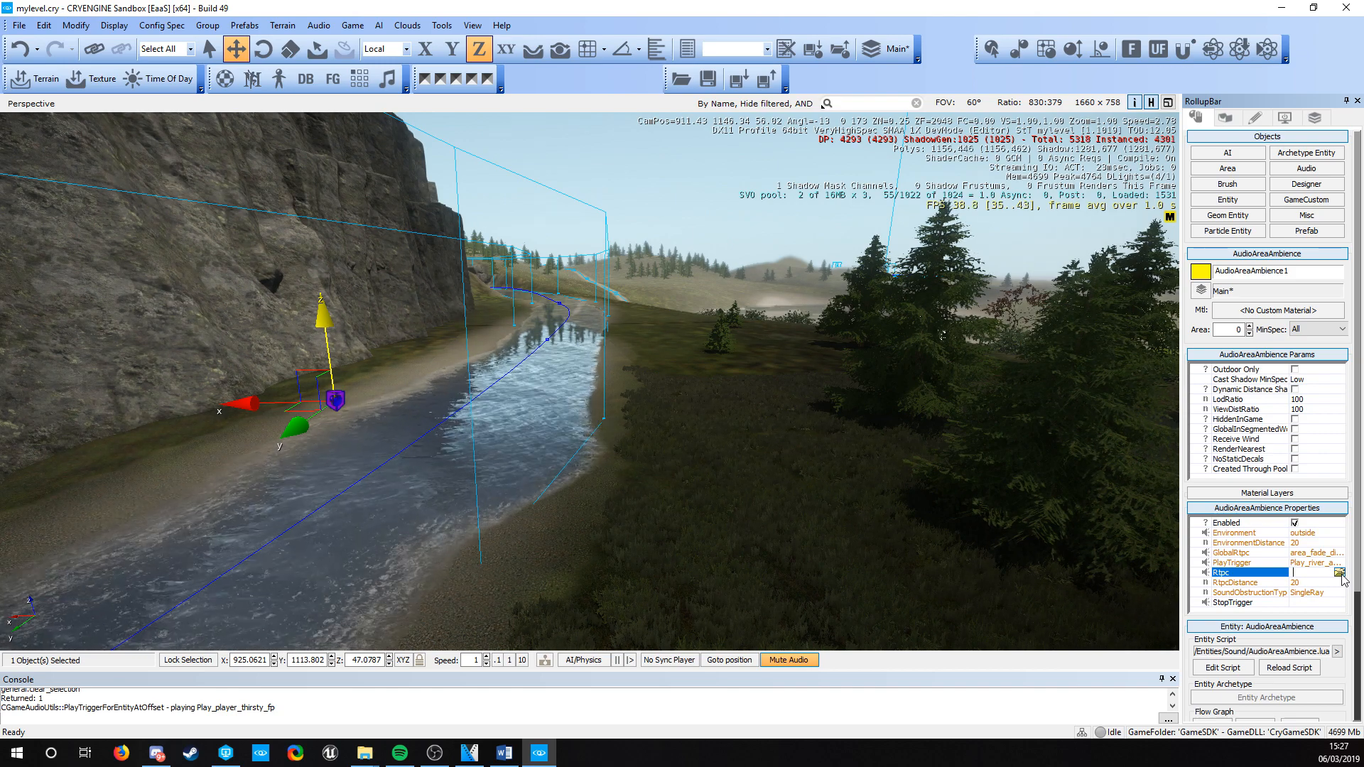
pyautogui.click(1339, 574)
pyautogui.click(557, 161)
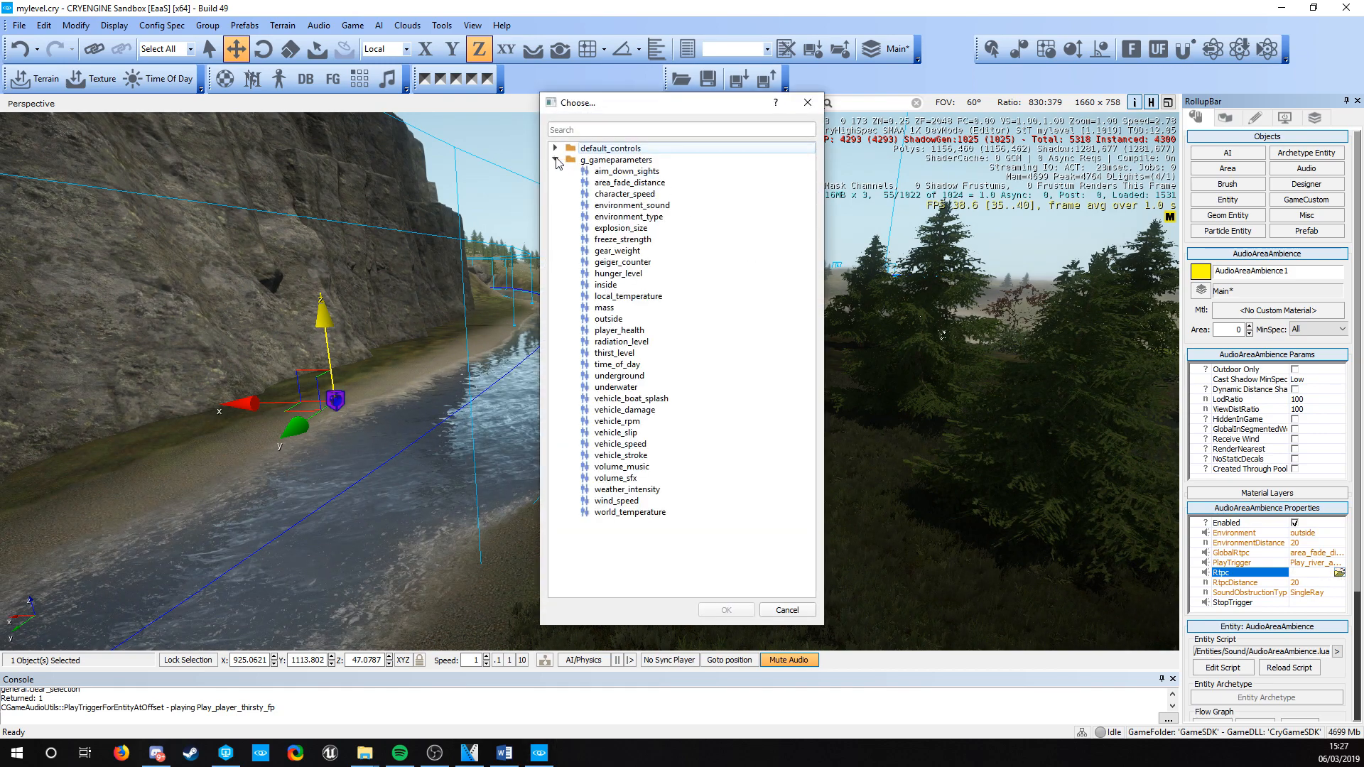
pyautogui.click(604, 183)
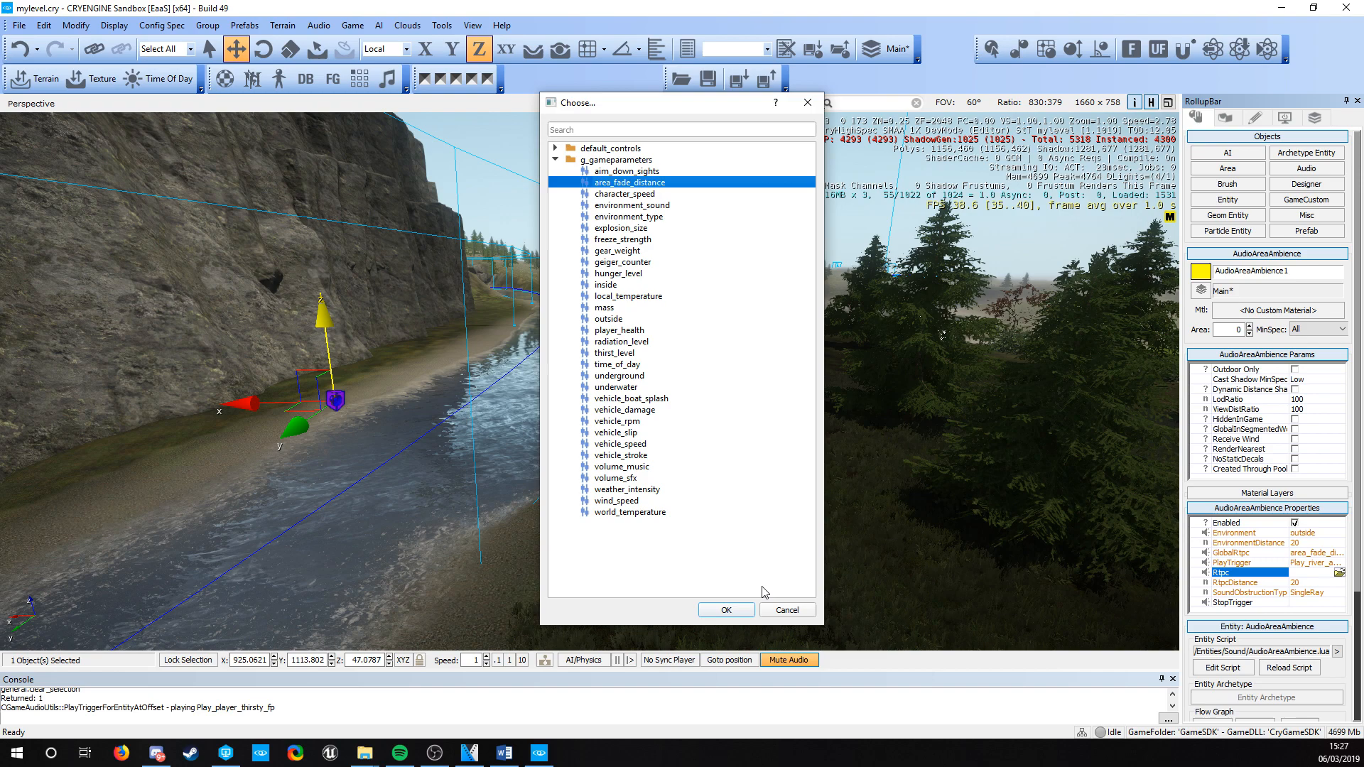
pyautogui.click(726, 610)
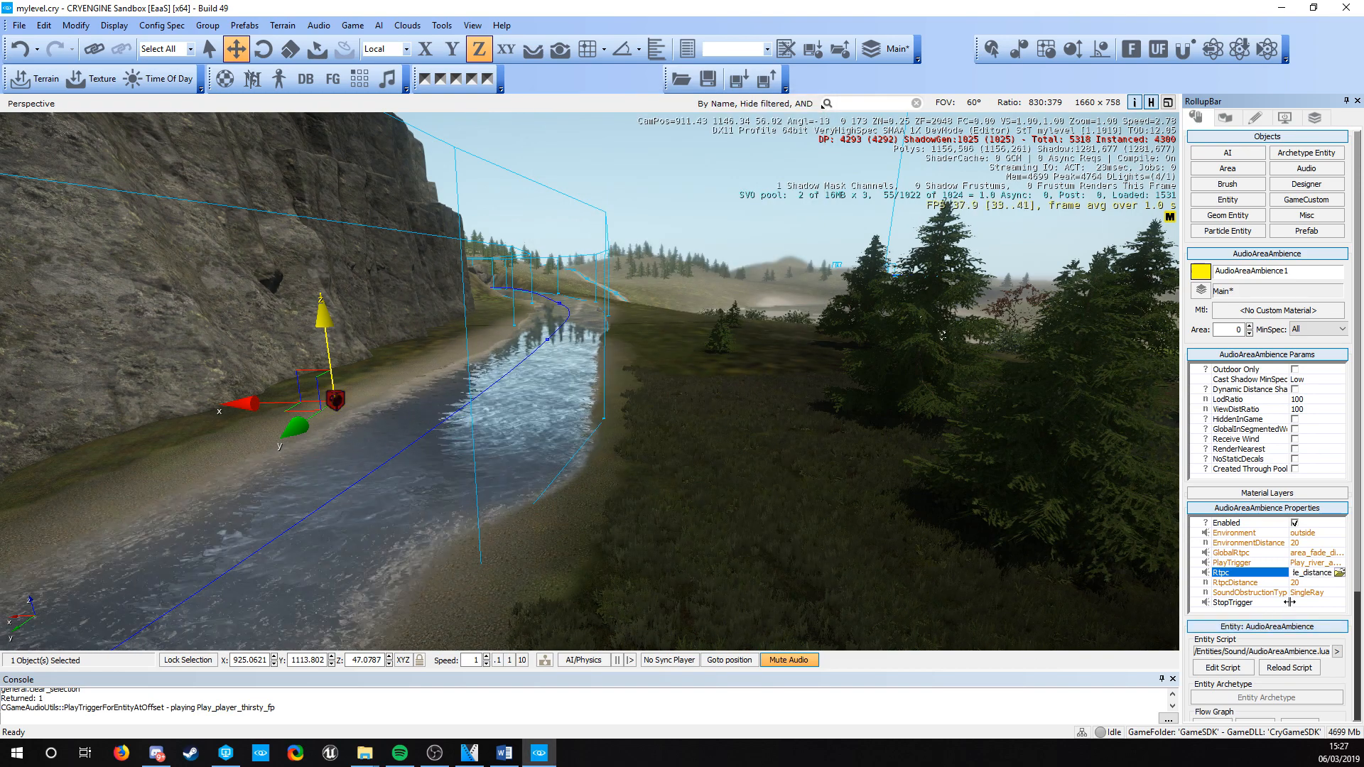
# Step: Review the RtpcDistance and the SoundObstructionType options of the AudioAreaAmbience, keeping SingleRay selected
pyautogui.click(1221, 583)
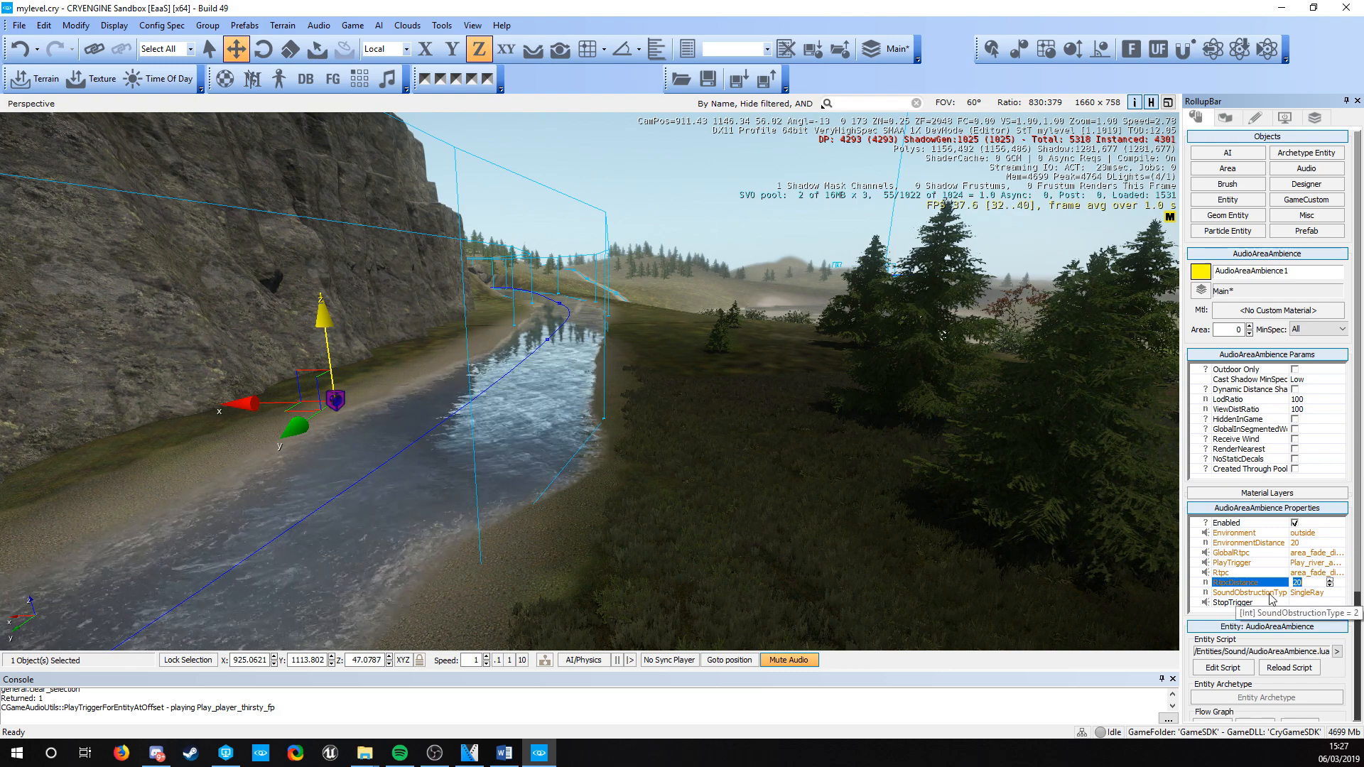
pyautogui.click(1273, 594)
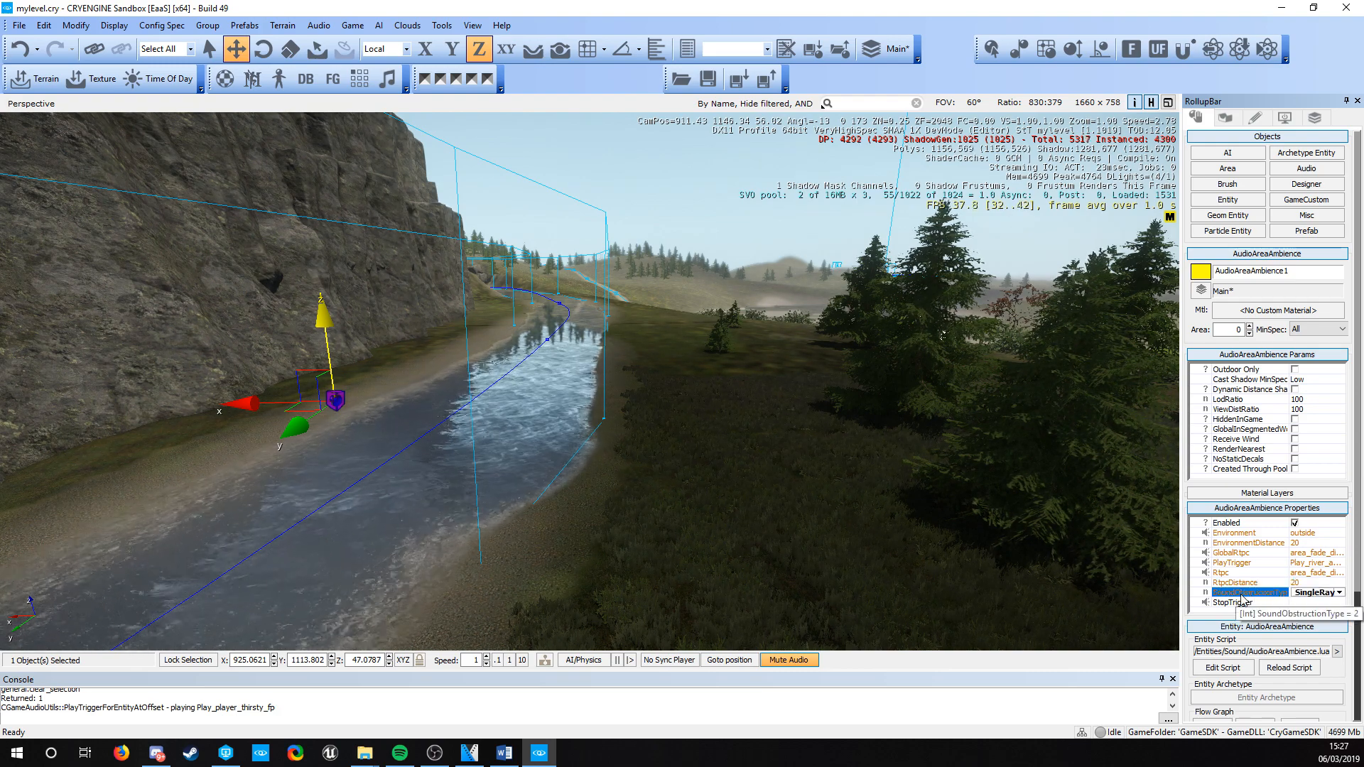
pyautogui.click(1321, 594)
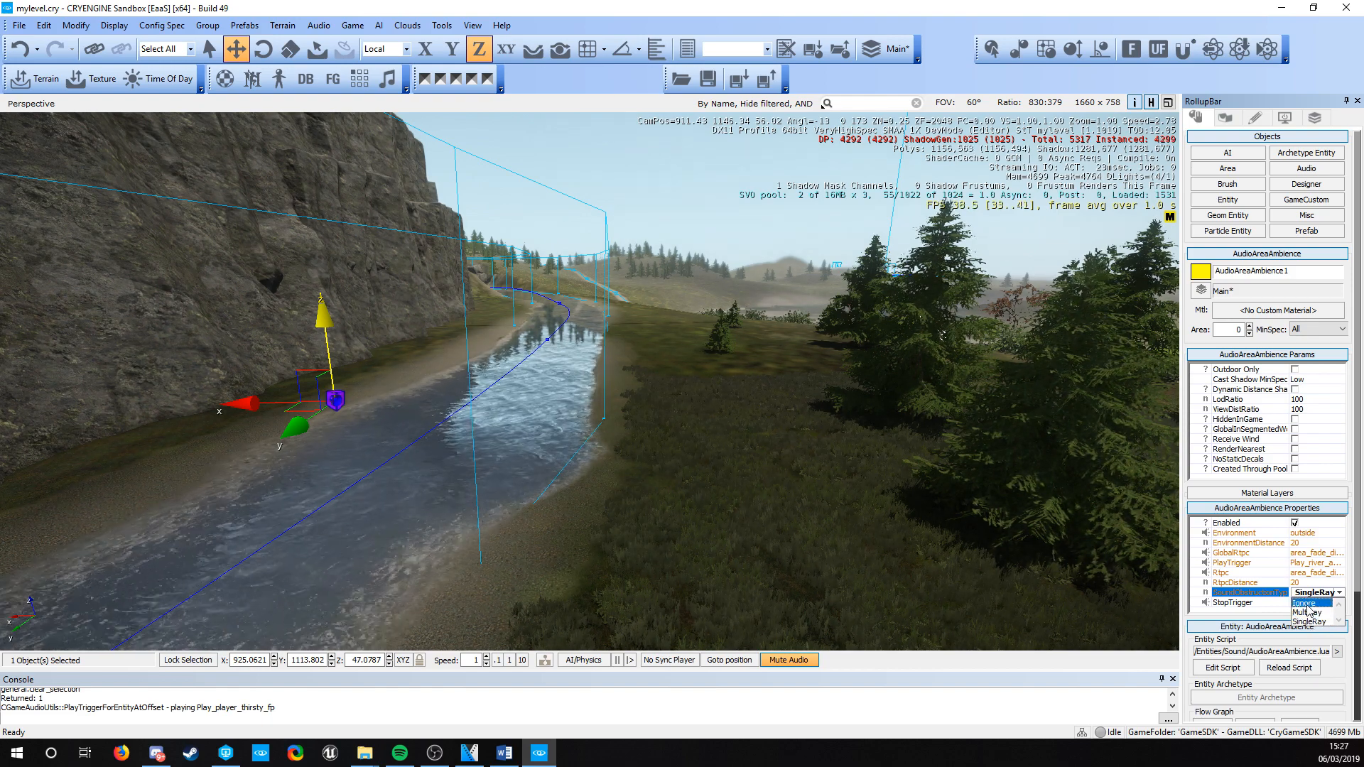
pyautogui.click(1313, 623)
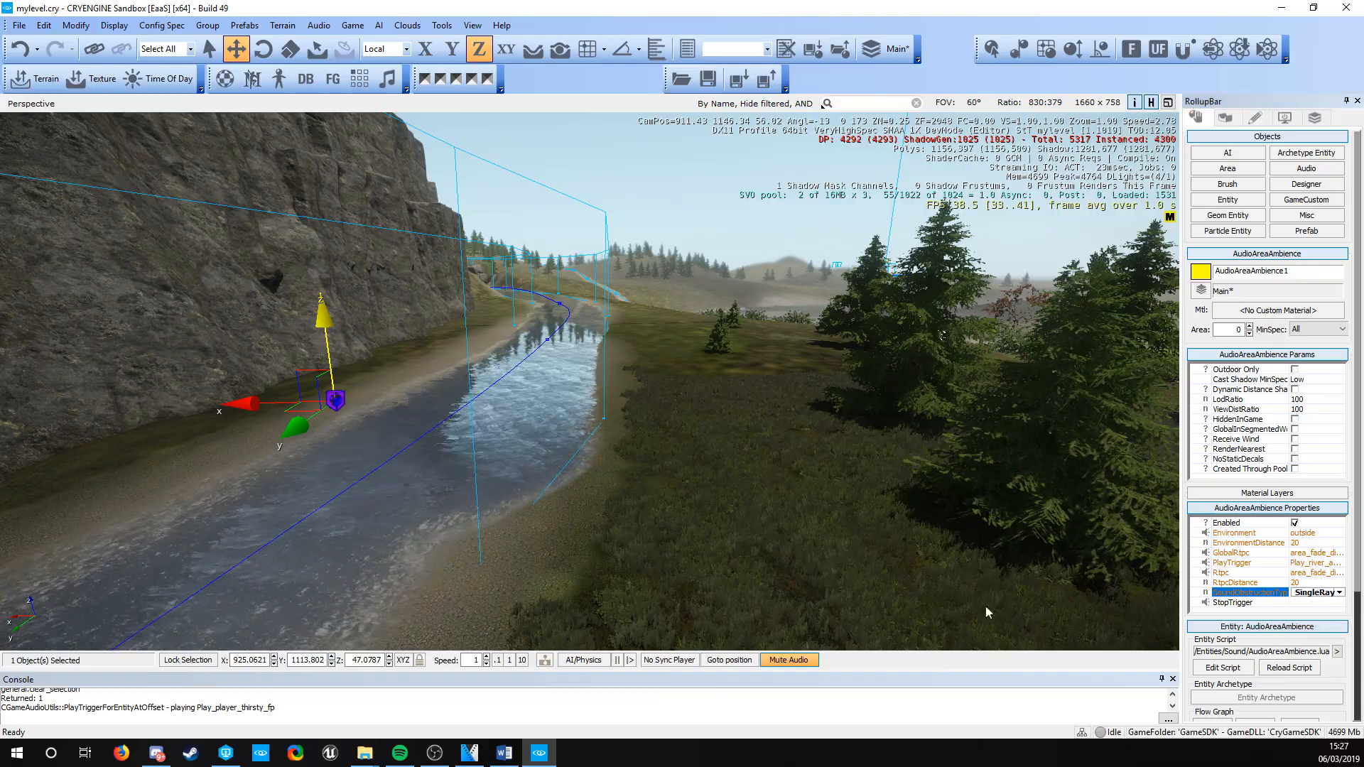
# Step: Examine the cliff beside the river as a possible sound obstruction, and keep the SoundObstructionType at SingleRay
pyautogui.moveTo(676, 611); pyautogui.dragTo(1023, 668, button='right')
pyautogui.press('a')
pyautogui.moveTo(667, 361); pyautogui.dragTo(735, 401, button='right')
pyautogui.press('s')
pyautogui.press('a')
pyautogui.press('w')
pyautogui.press('s')
pyautogui.press('s')
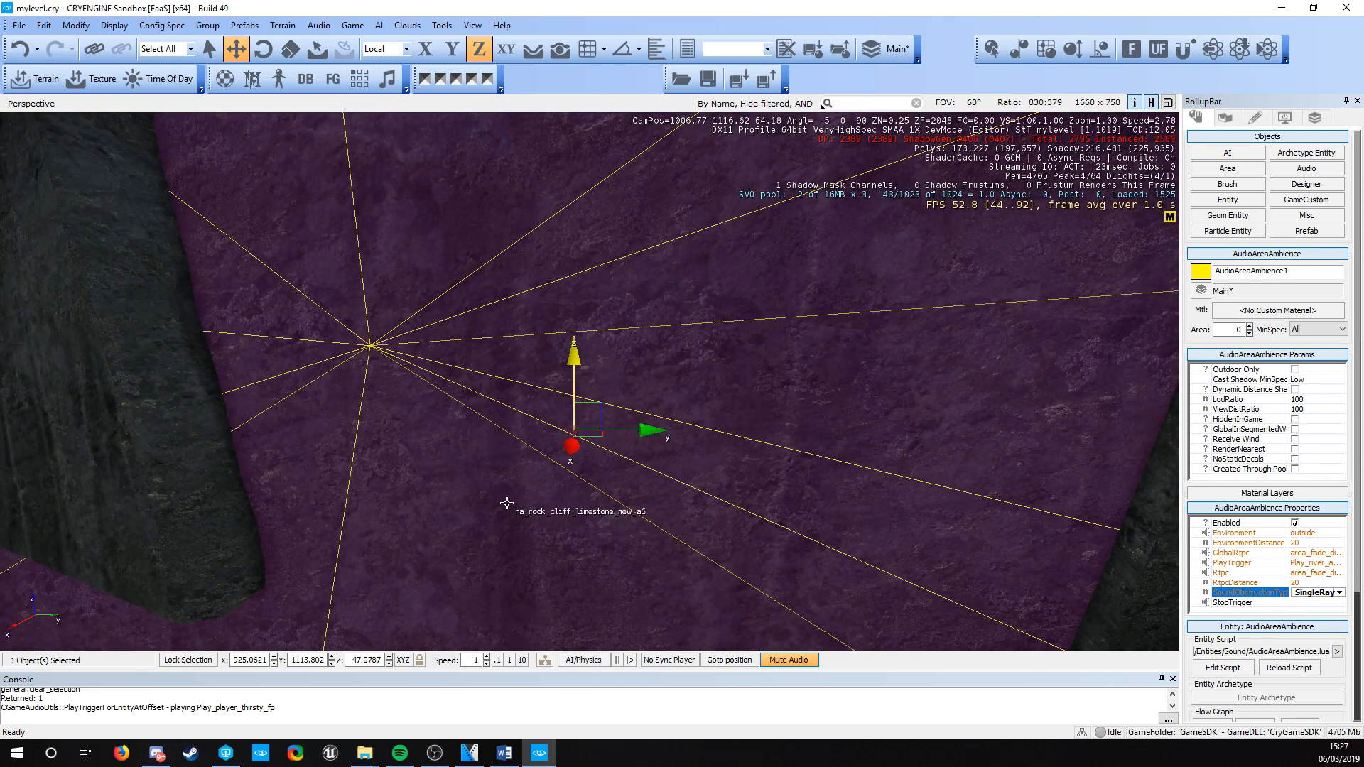
pyautogui.press('d')
pyautogui.moveTo(916, 430); pyautogui.dragTo(733, 454, button='right')
pyautogui.press('s')
pyautogui.press('w')
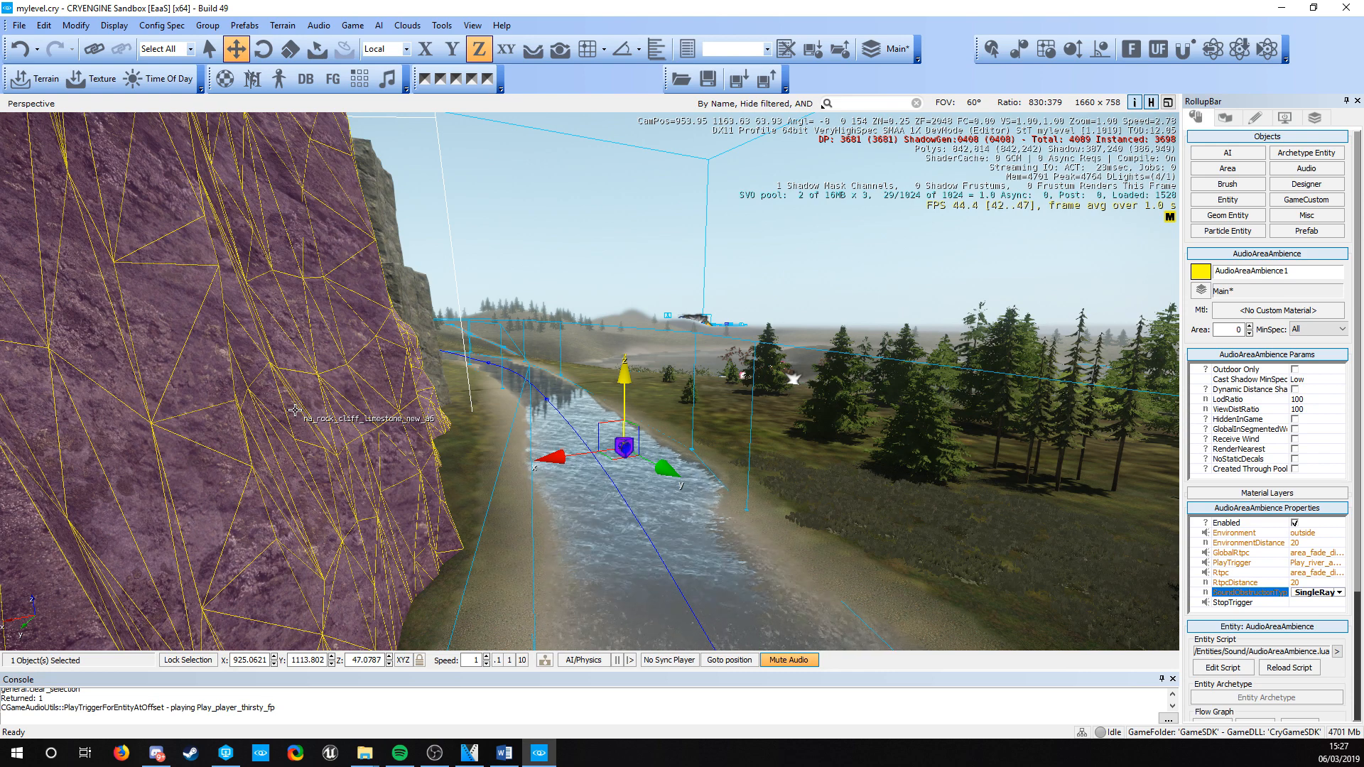
pyautogui.click(1301, 594)
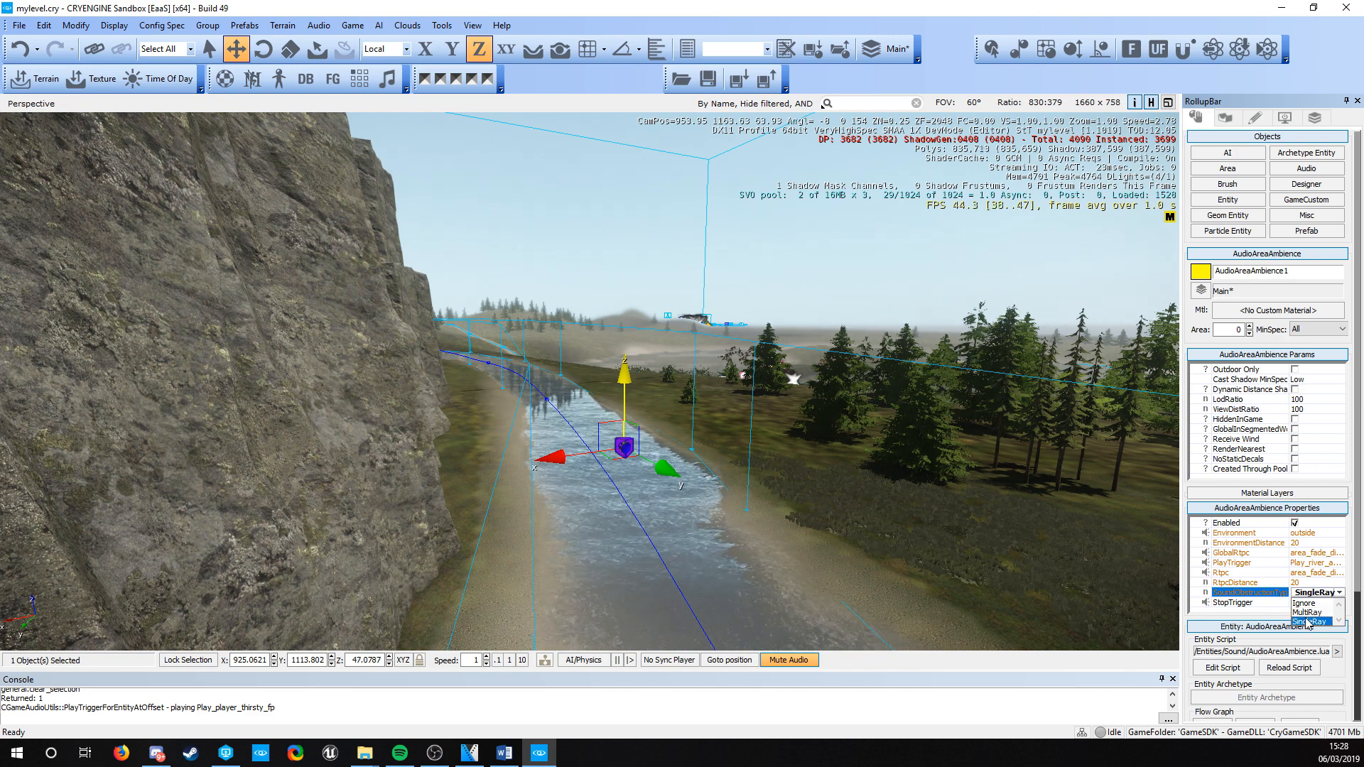
pyautogui.click(1304, 620)
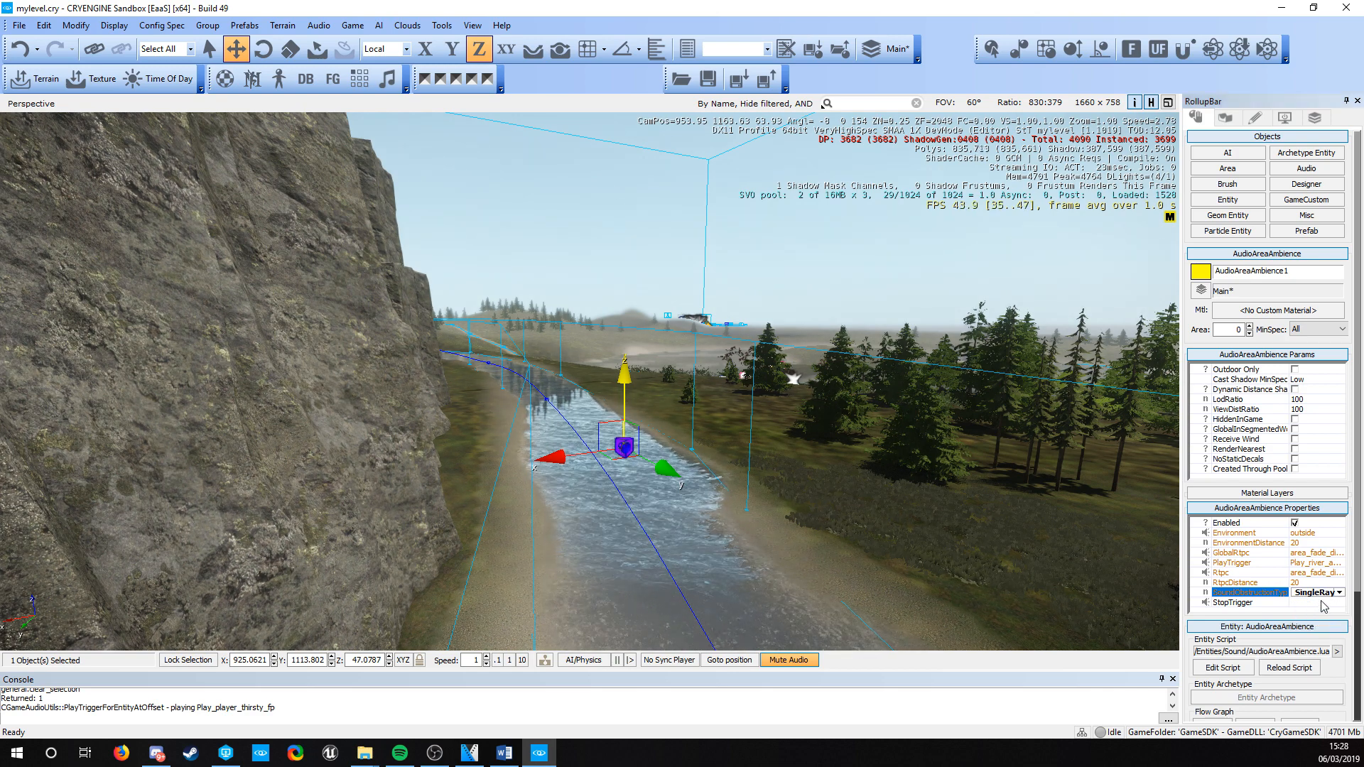
# Step: Assign the Stop_river_ambience trigger from the environment folder as the AudioAreaAmbience's StopTrigger
pyautogui.click(1322, 601)
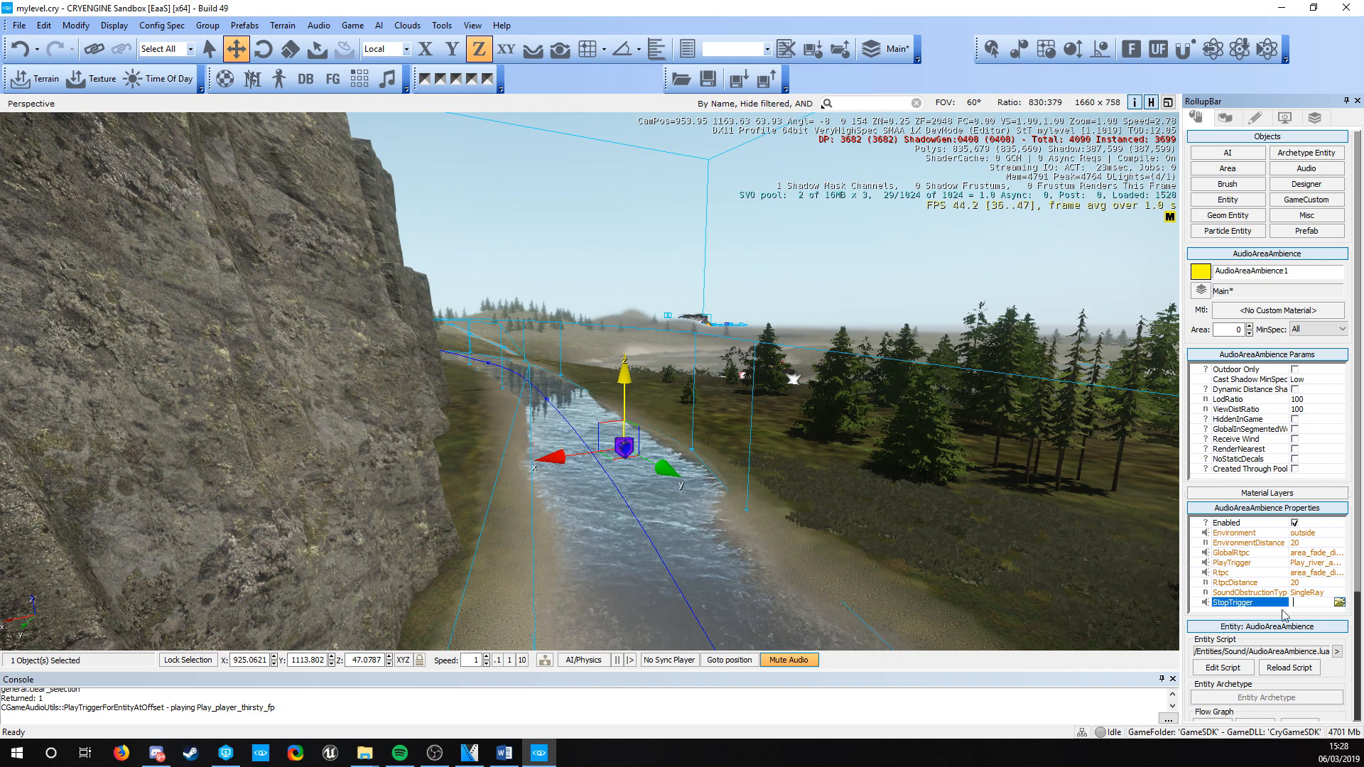
pyautogui.click(1340, 604)
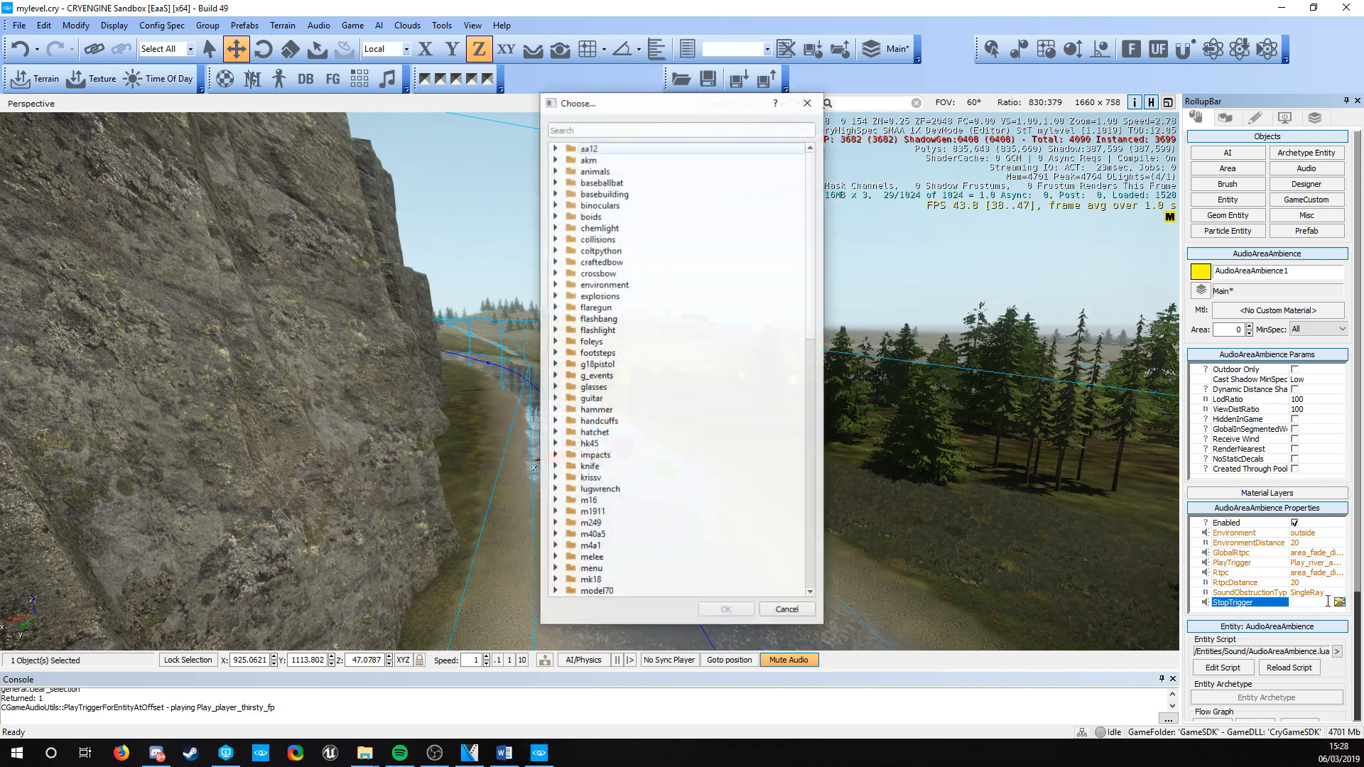
pyautogui.write('river')
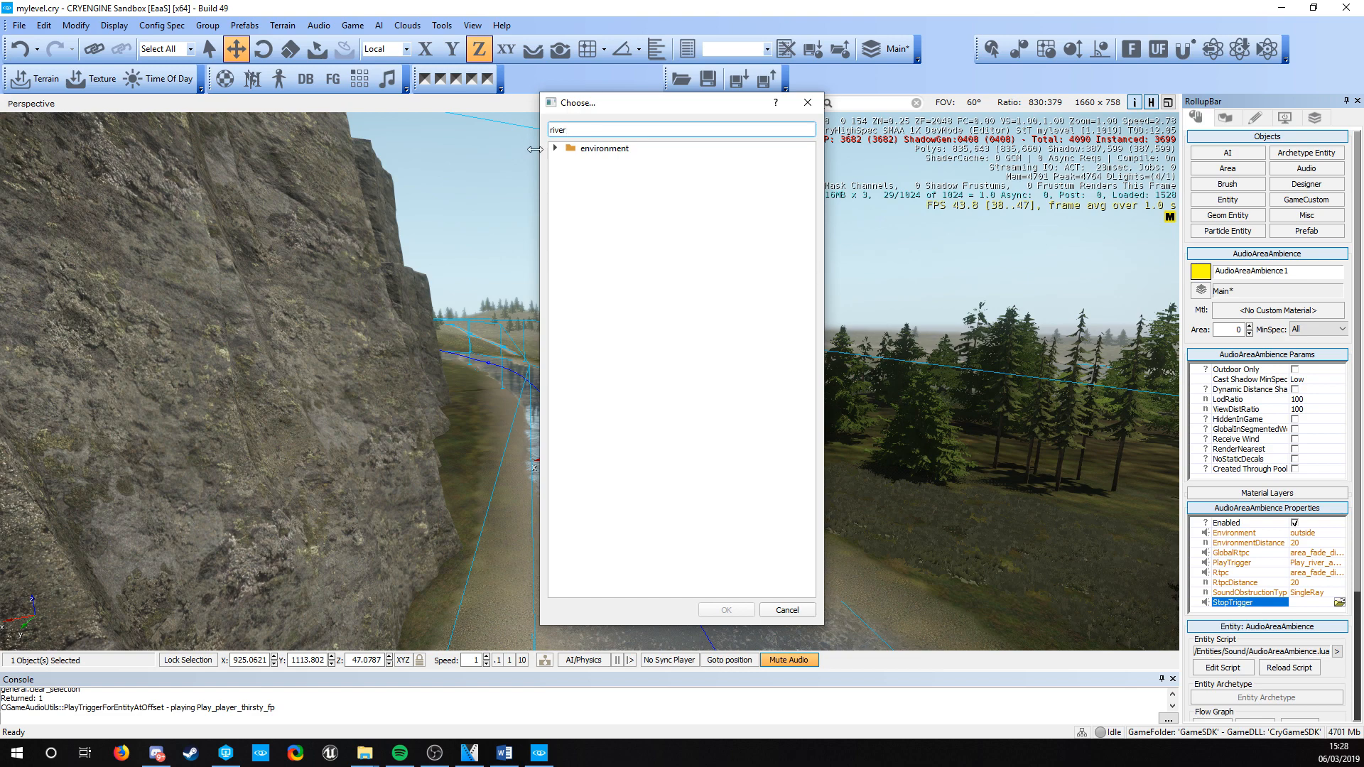
pyautogui.click(554, 148)
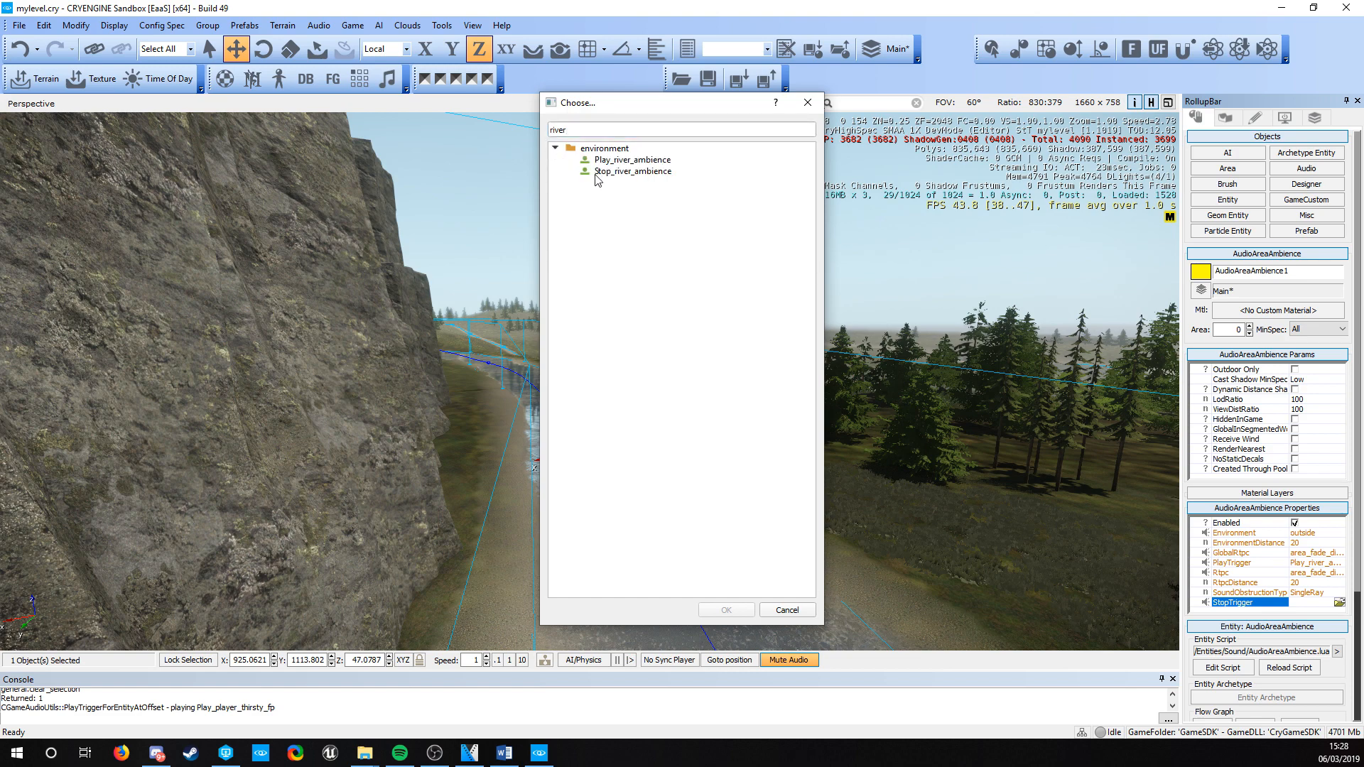
pyautogui.click(646, 174)
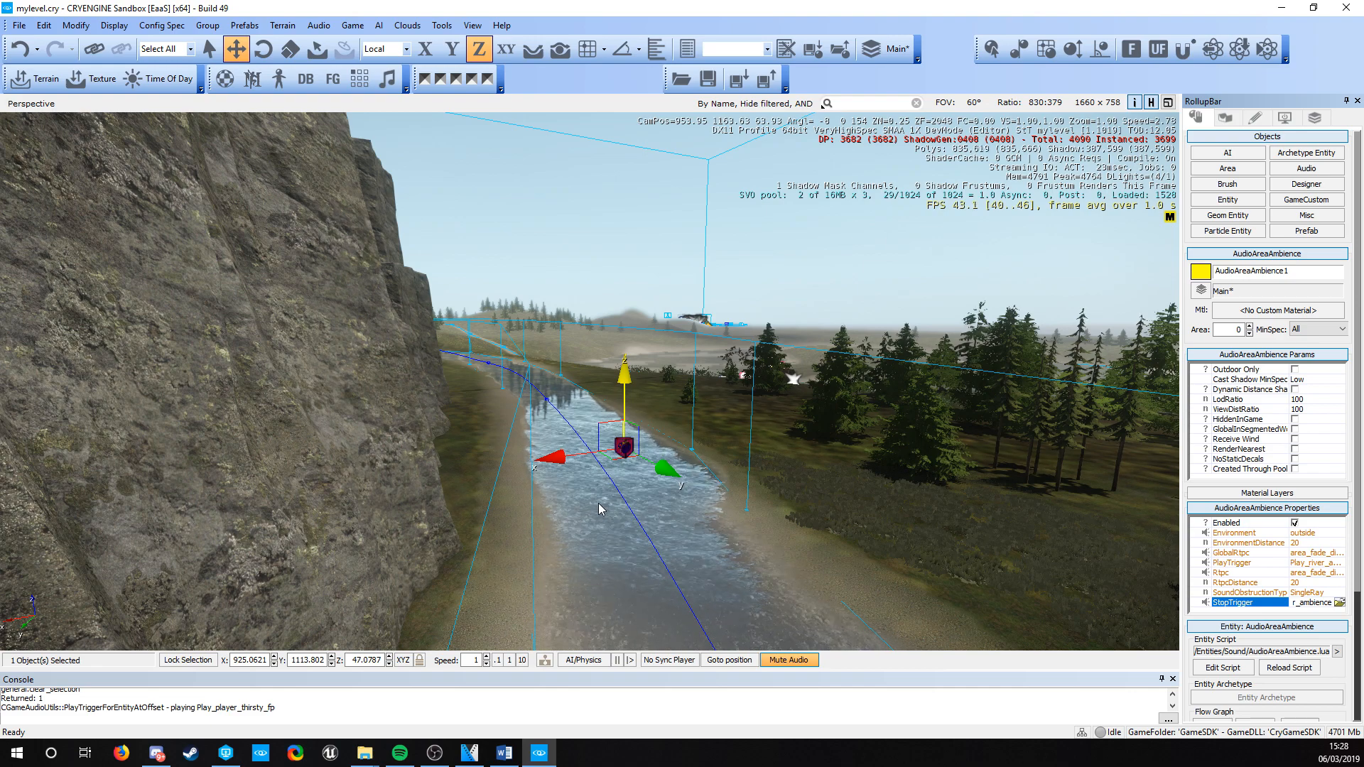
# Step: Rename the ambience entity on the river as AudioAreaAmbience_river01
pyautogui.press('w')
pyautogui.moveTo(710, 602)
pyautogui.mouseDown(button='right')
pyautogui.moveTo(743, 605)
pyautogui.moveTo(717, 607)
pyautogui.mouseUp(button='right')
pyautogui.press('d')
pyautogui.moveTo(839, 435); pyautogui.dragTo(818, 447, button='right')
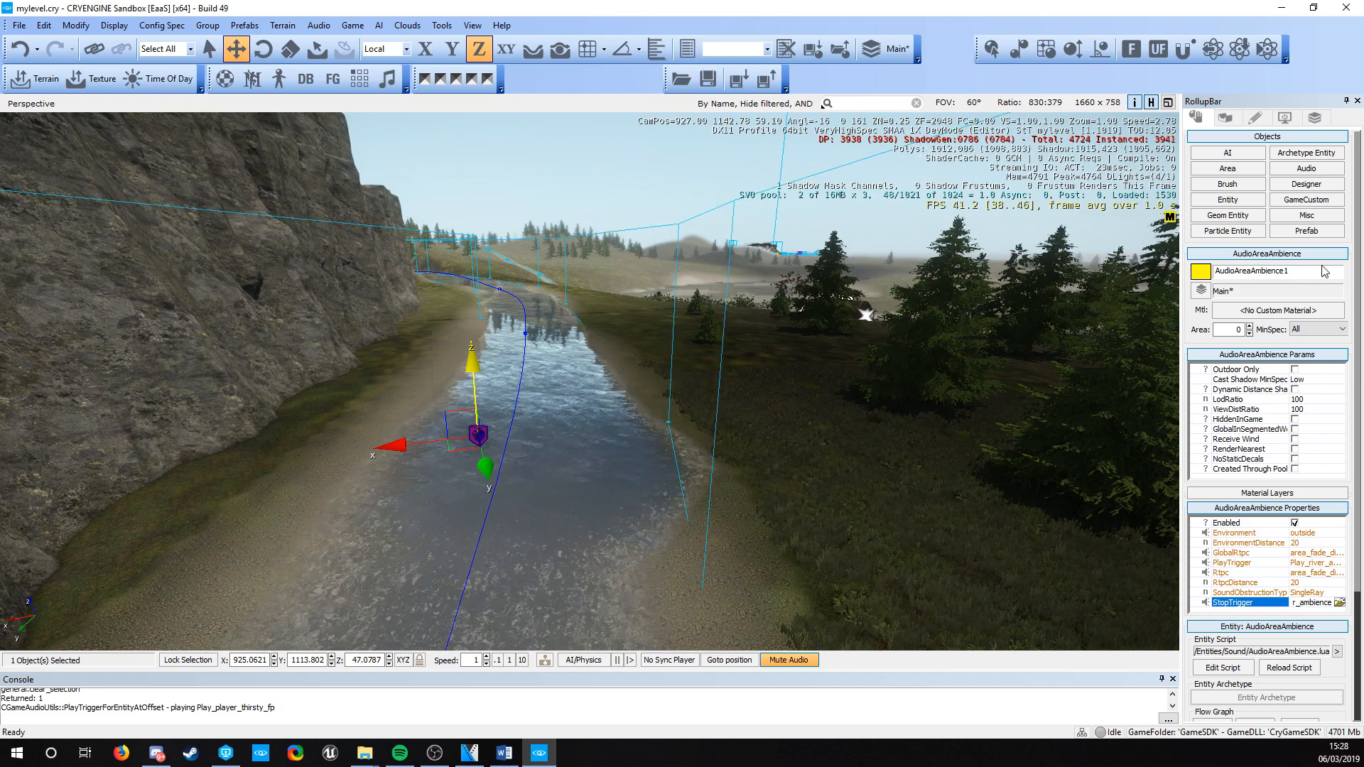
pyautogui.click(1223, 273)
pyautogui.press('BackSpace')
pyautogui.write('_river01')
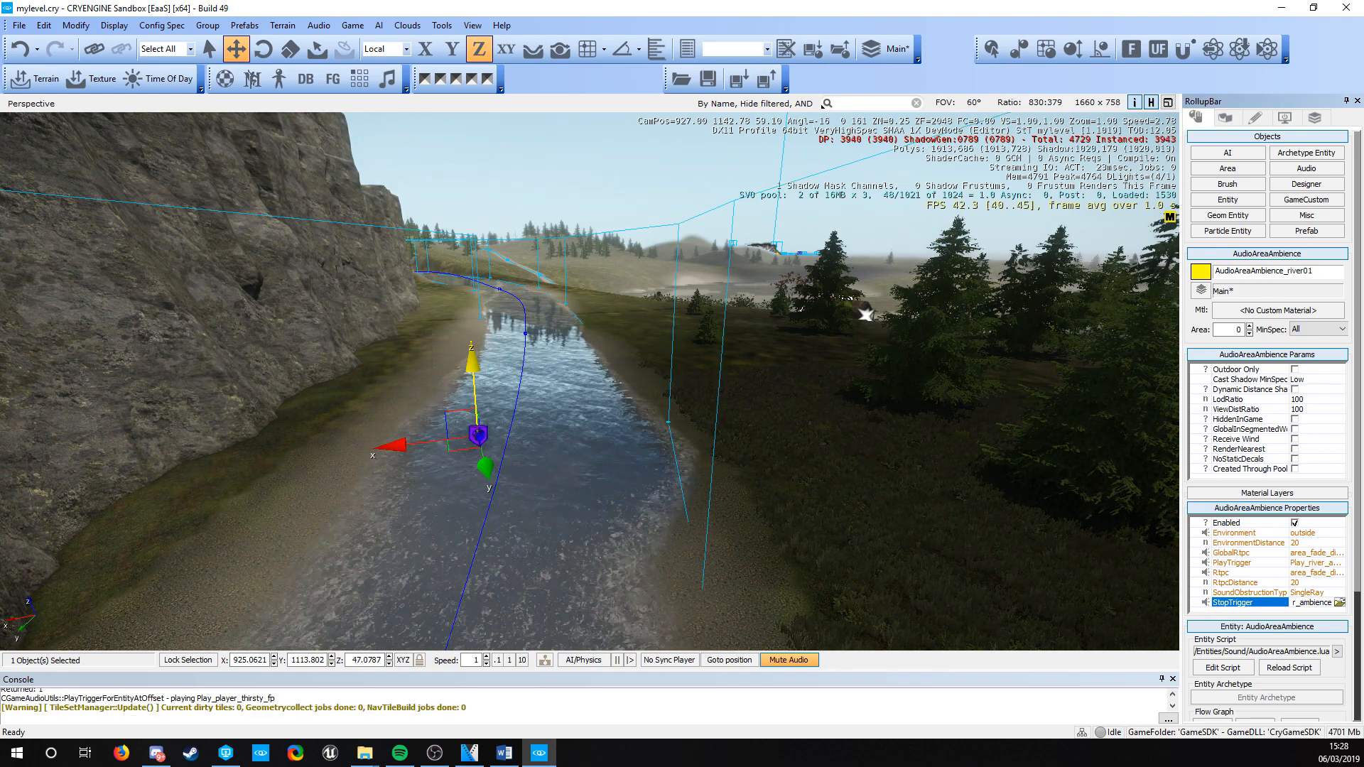
# Step: Link the asa_river01 area shape to the AudioAreaAmbience_river01 entity as its target
pyautogui.click(696, 422)
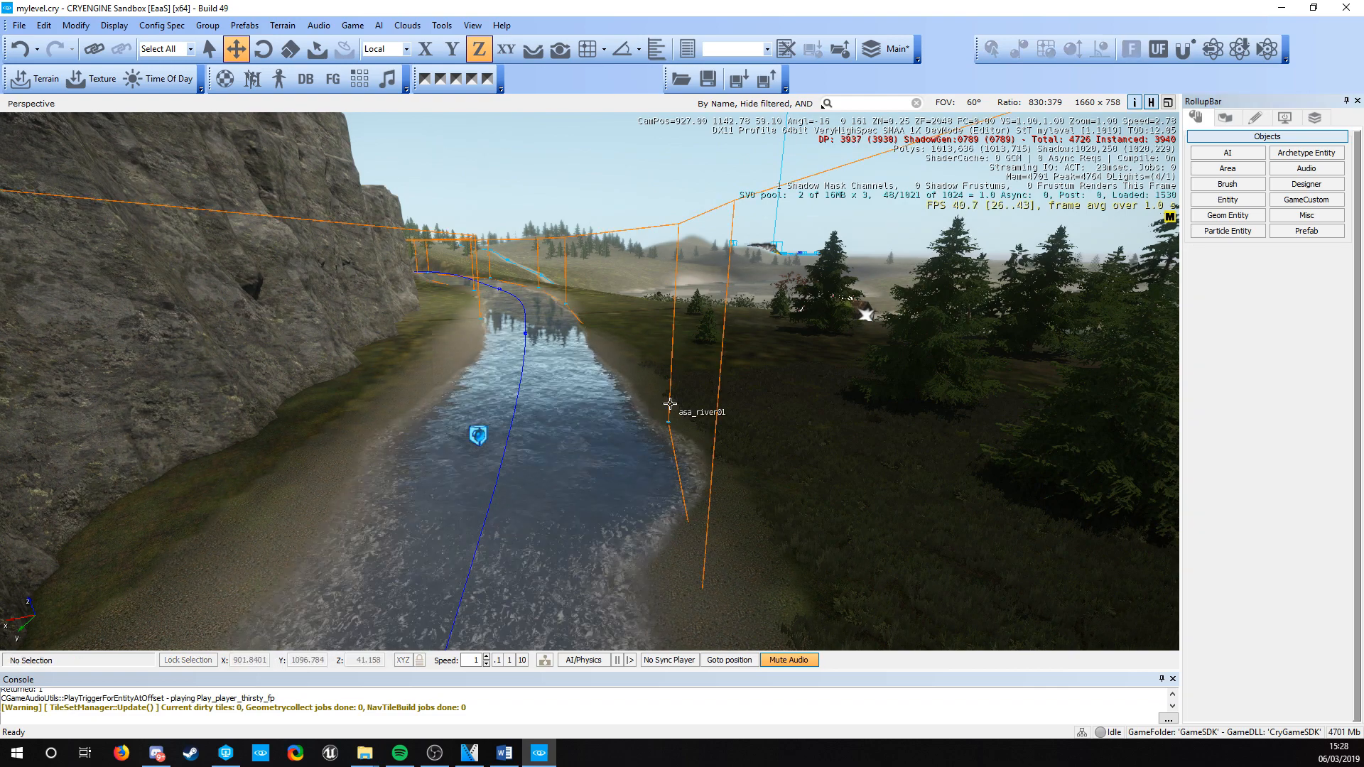
pyautogui.click(670, 403)
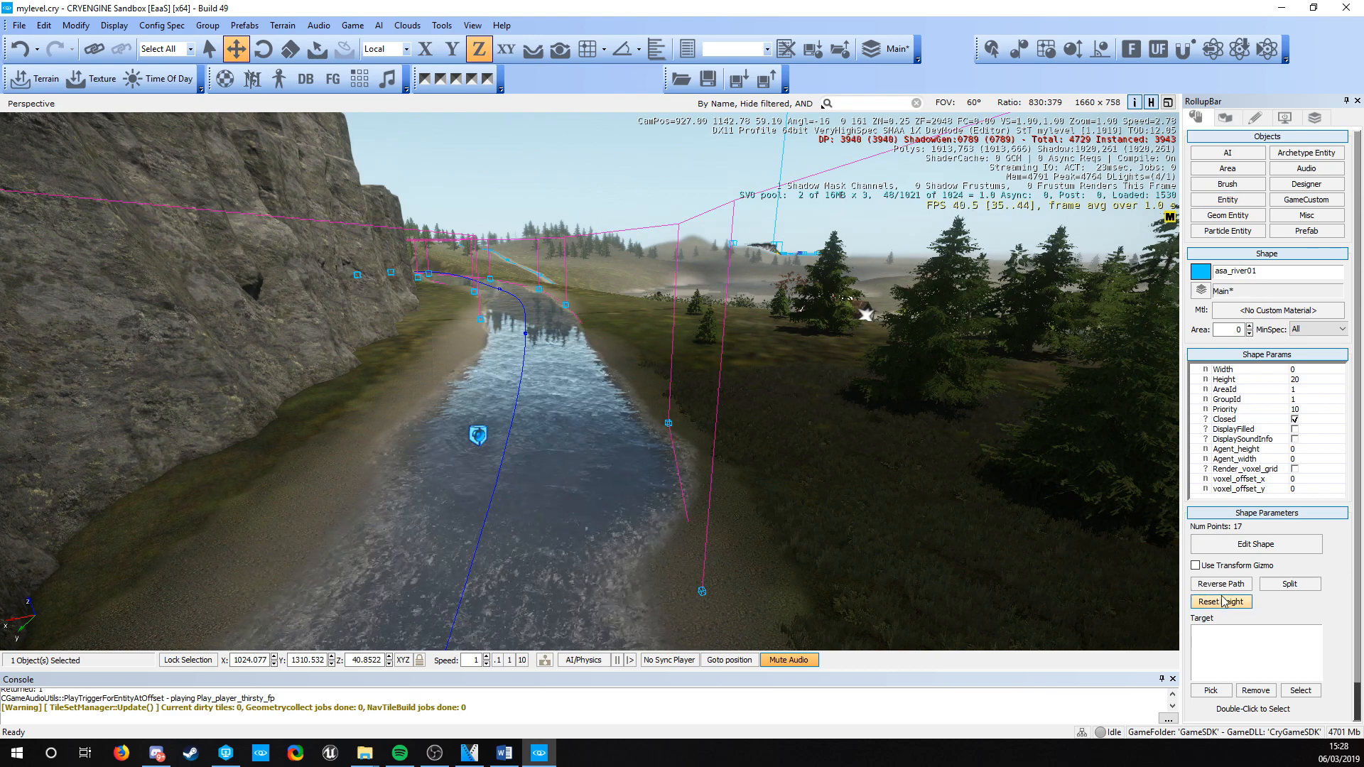
pyautogui.click(1217, 694)
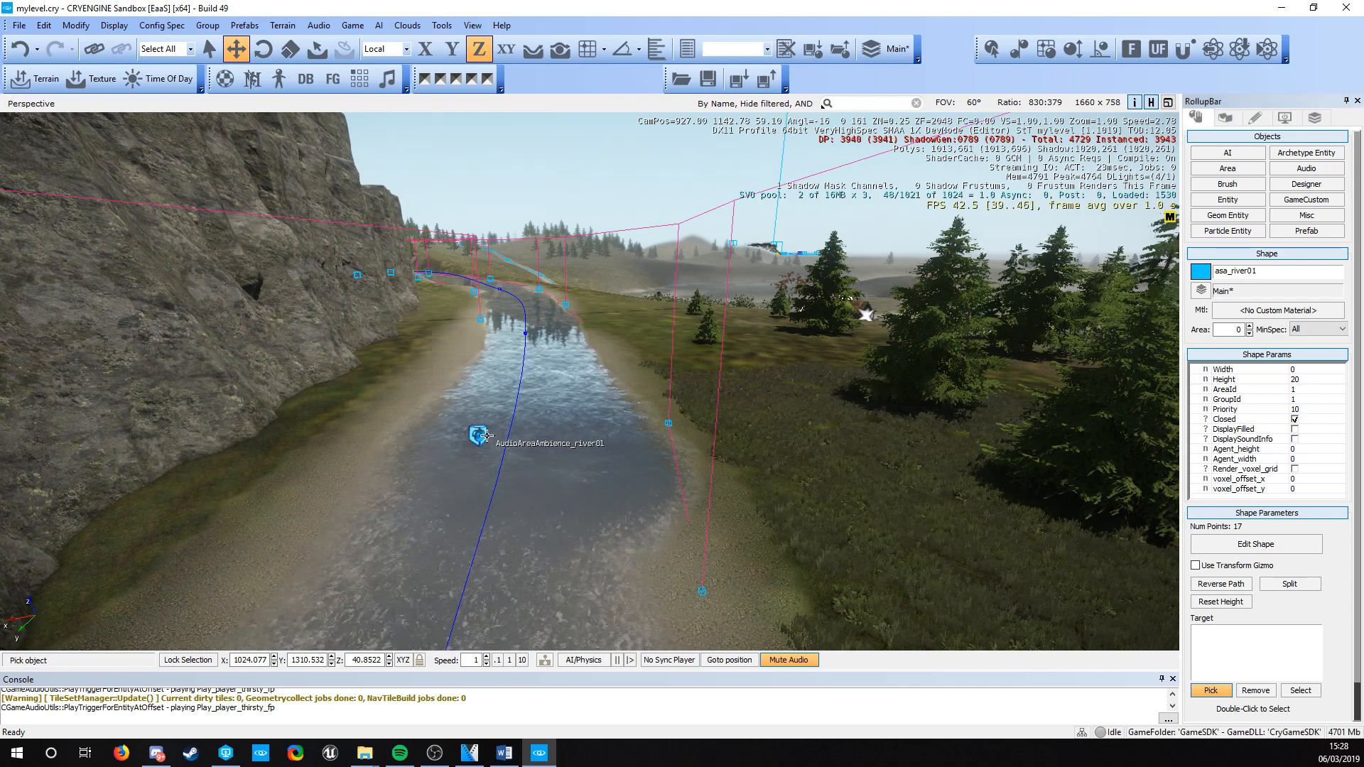
pyautogui.moveTo(486, 435); pyautogui.dragTo(412, 447, button='right')
pyautogui.press('w')
pyautogui.moveTo(582, 458)
pyautogui.mouseDown(button='right')
pyautogui.moveTo(570, 462)
pyautogui.moveTo(584, 457)
pyautogui.mouseUp(button='right')
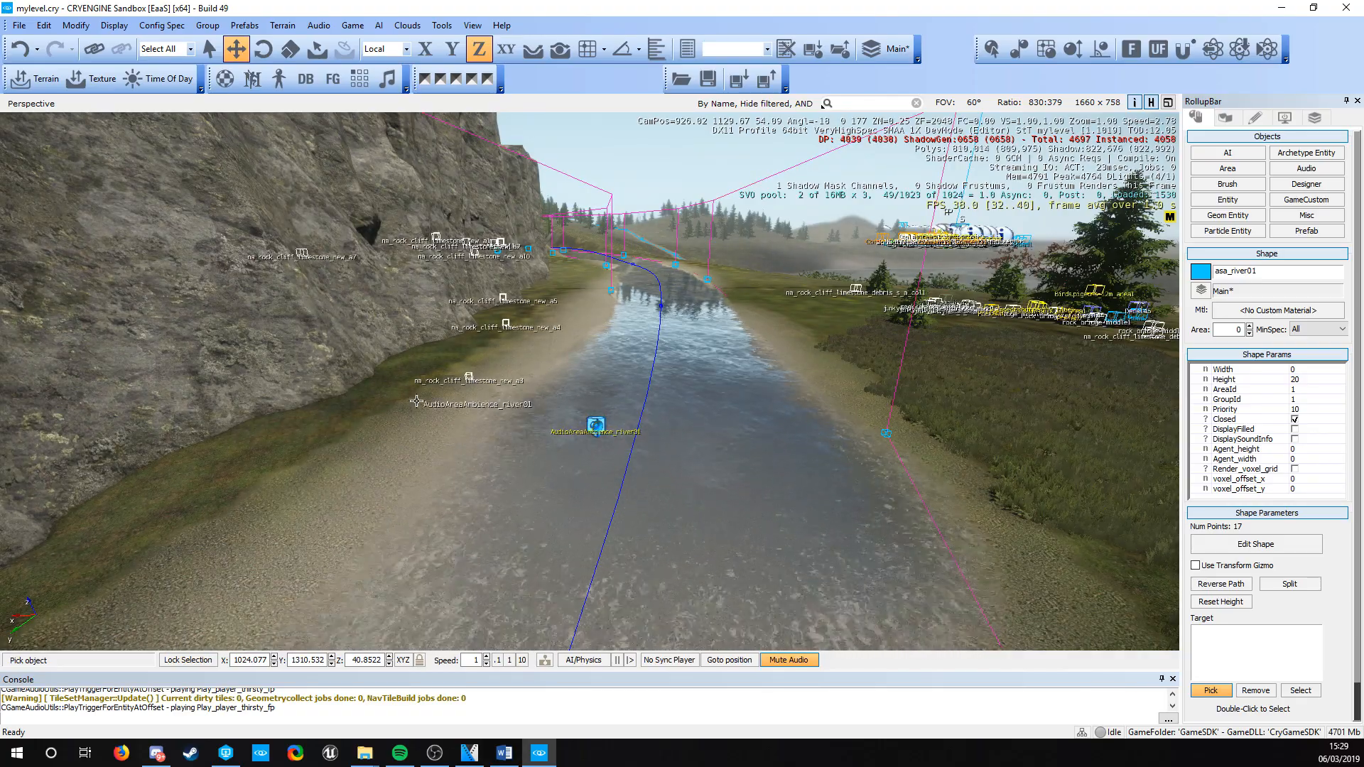
pyautogui.click(595, 425)
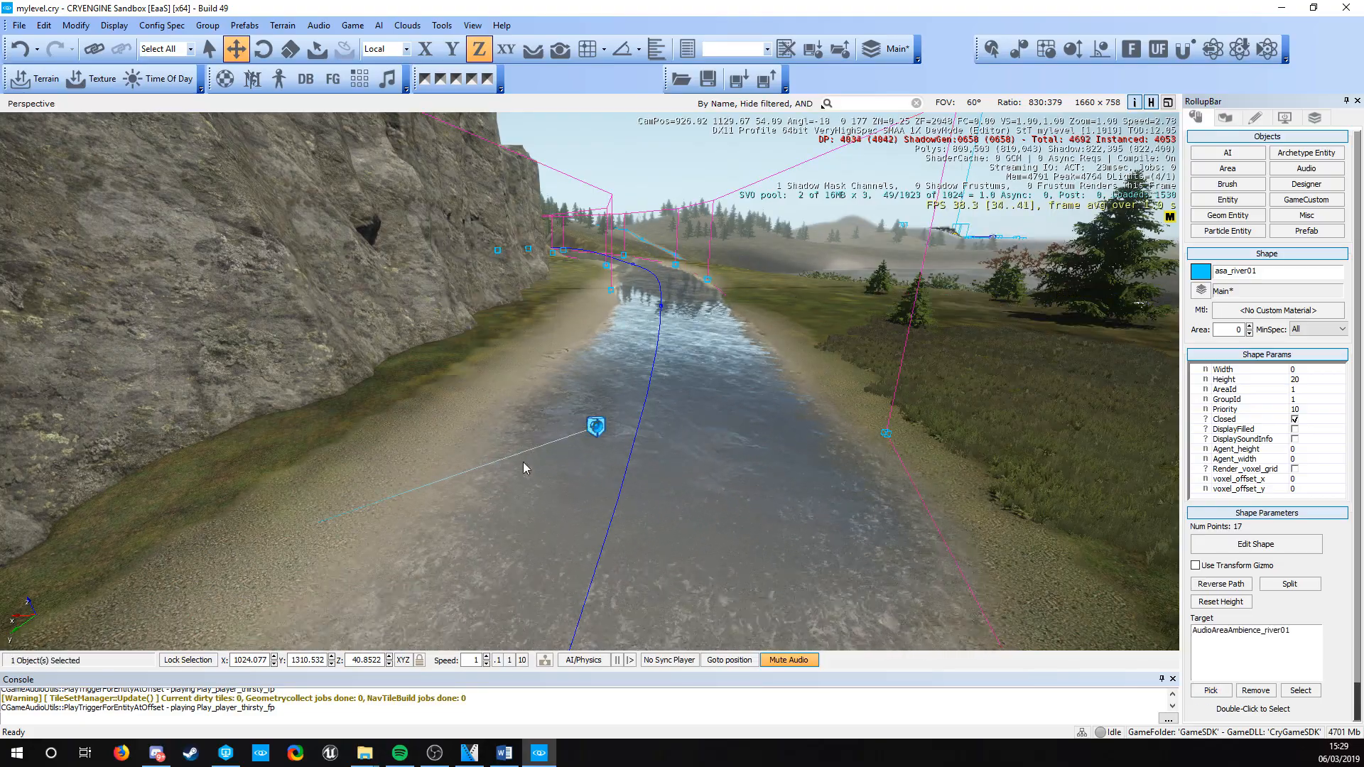
# Step: Deselect the shape and inspect the river area with its linked ambience entity from outside and along the cliff
pyautogui.moveTo(523, 462); pyautogui.dragTo(527, 491, button='right')
pyautogui.press('w')
pyautogui.moveTo(843, 405); pyautogui.dragTo(884, 277, button='right')
pyautogui.press('s')
pyautogui.click(807, 238)
pyautogui.press('s')
pyautogui.moveTo(807, 238); pyautogui.dragTo(857, 277, button='right')
pyautogui.click(863, 422)
pyautogui.moveTo(863, 422); pyautogui.dragTo(670, 418, button='right')
pyautogui.press('s')
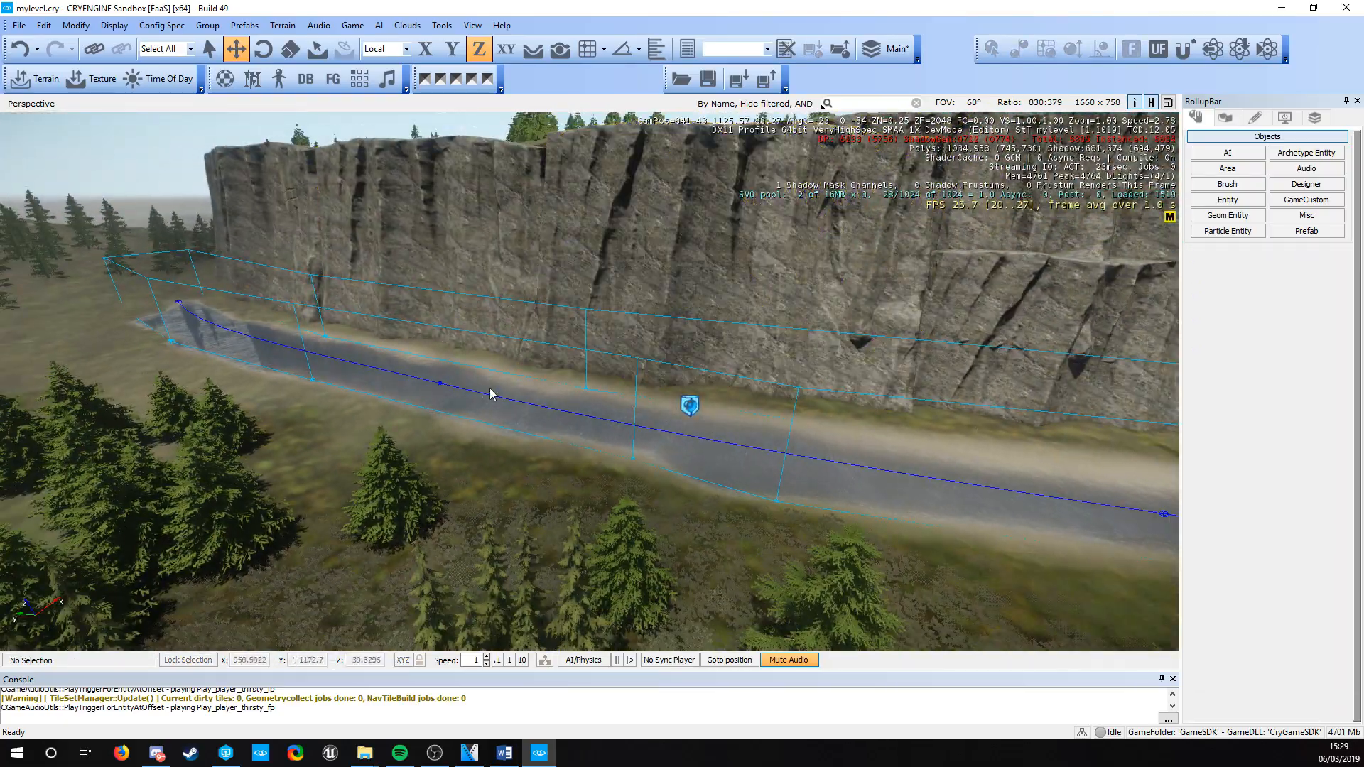
pyautogui.press('d')
pyautogui.moveTo(493, 390); pyautogui.dragTo(561, 378, button='right')
pyautogui.press('w')
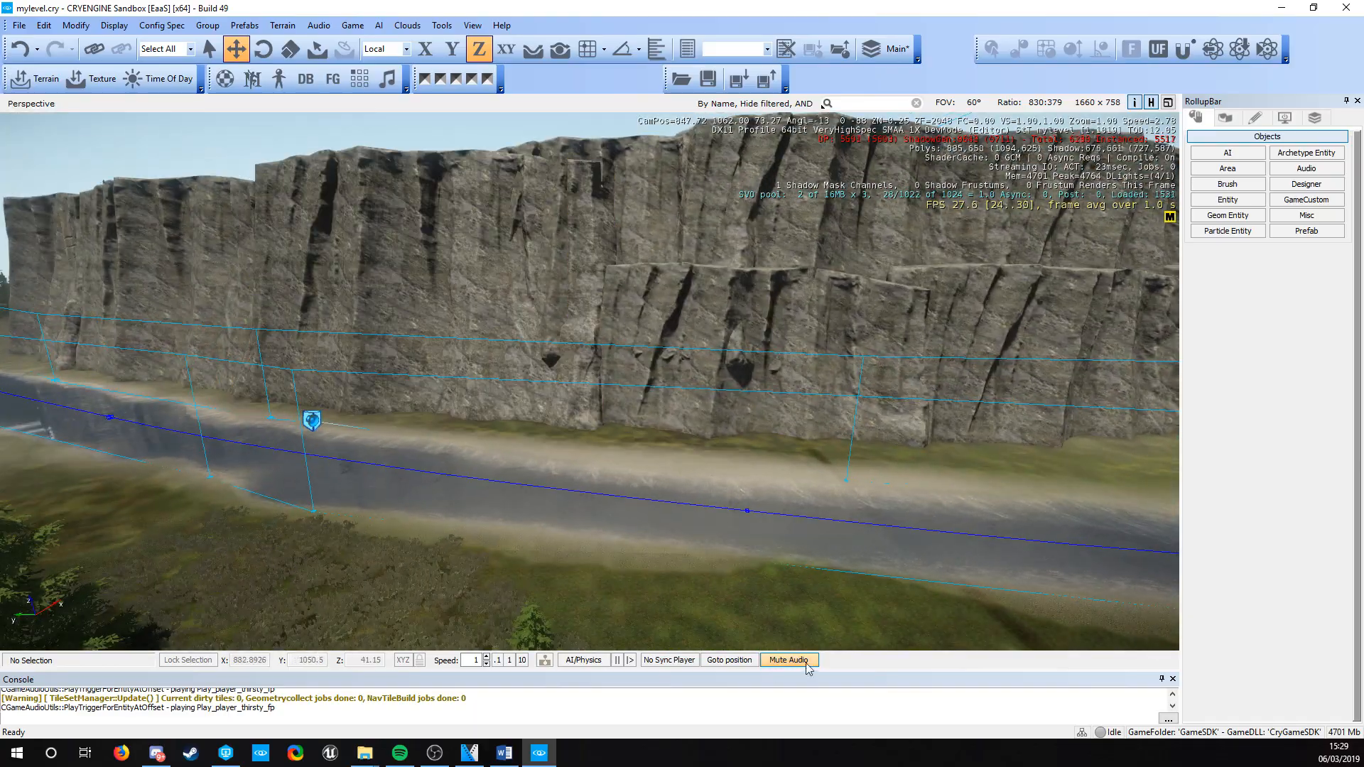
# Step: With the audio unmuted, fly into the river area and back out to test how the ambience fades with distance
pyautogui.moveTo(585, 454); pyautogui.dragTo(490, 479, button='right')
pyautogui.press('w')
pyautogui.press('w')
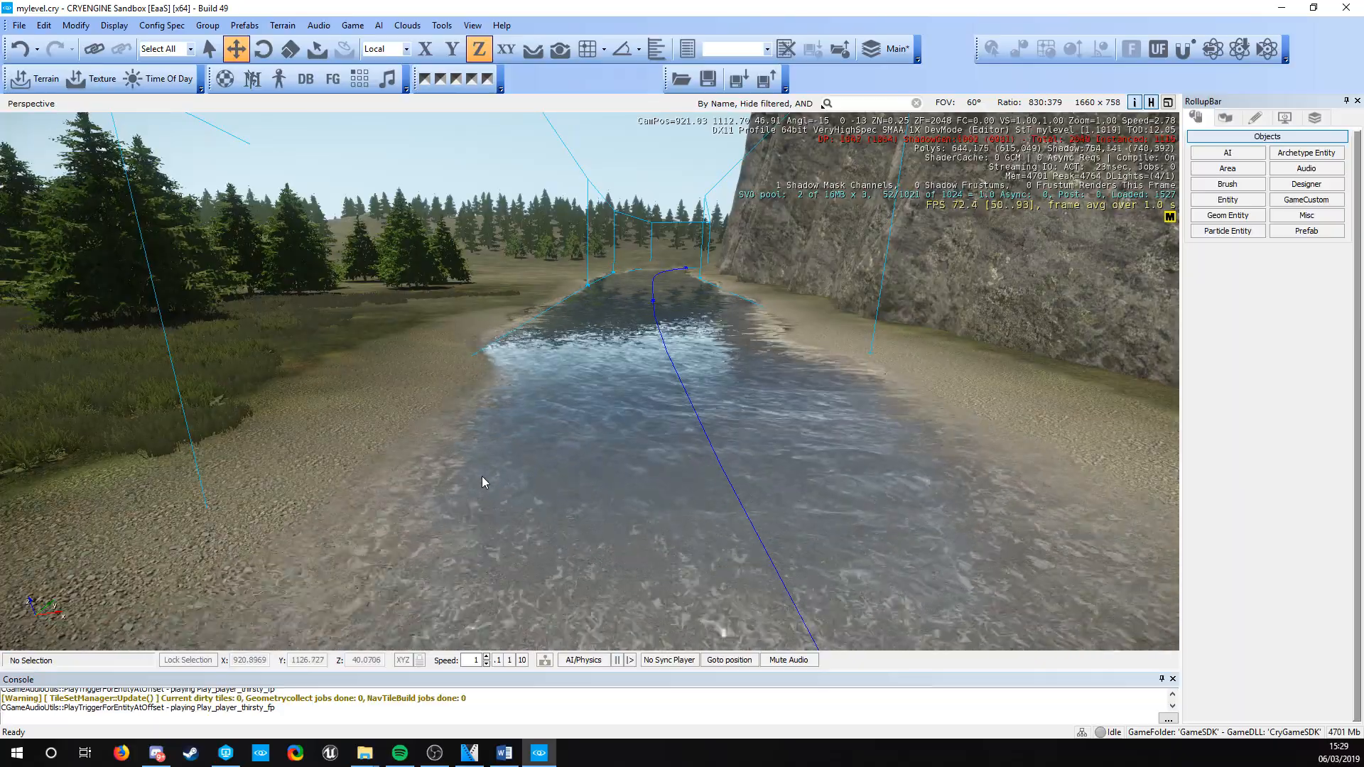
pyautogui.press('s')
pyautogui.moveTo(482, 476); pyautogui.dragTo(613, 487, button='right')
pyautogui.press('w')
pyautogui.press('s')
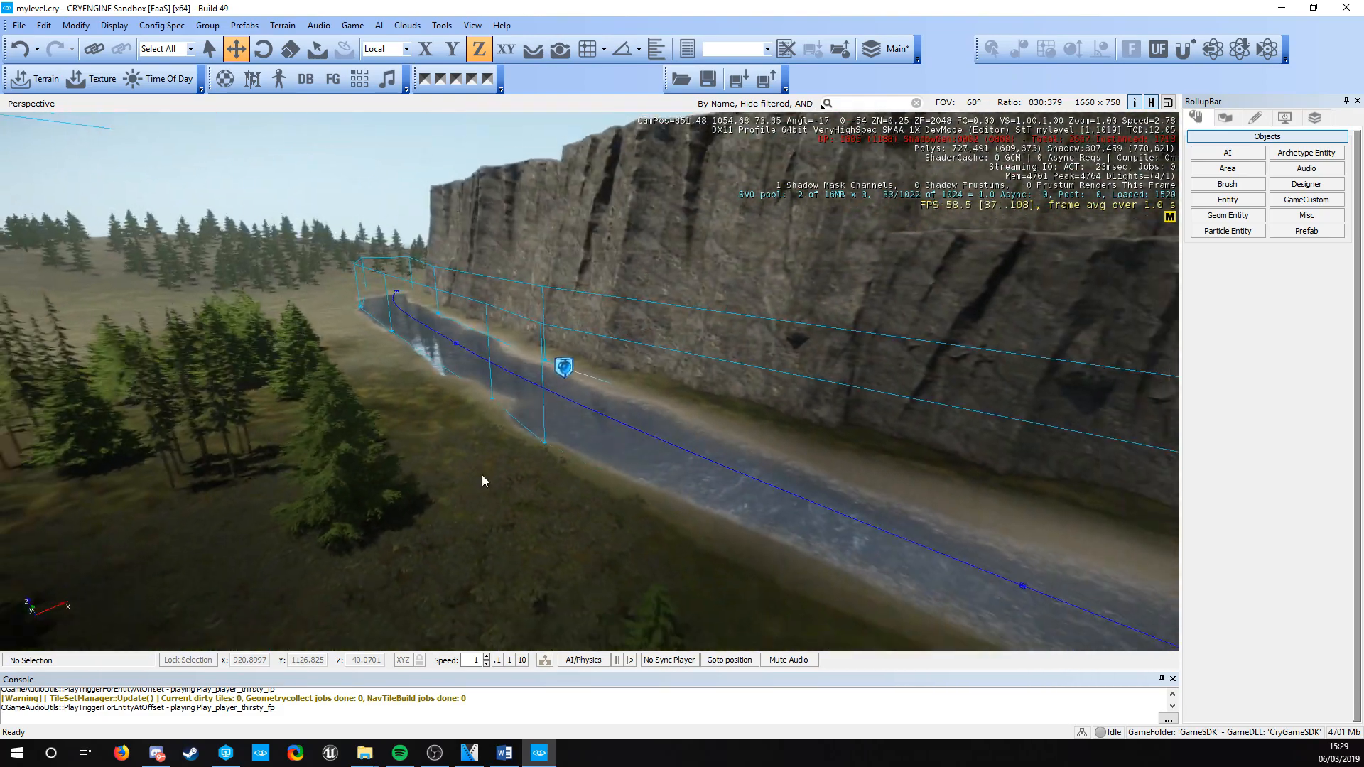
pyautogui.press('s')
pyautogui.moveTo(767, 511); pyautogui.dragTo(340, 346, button='right')
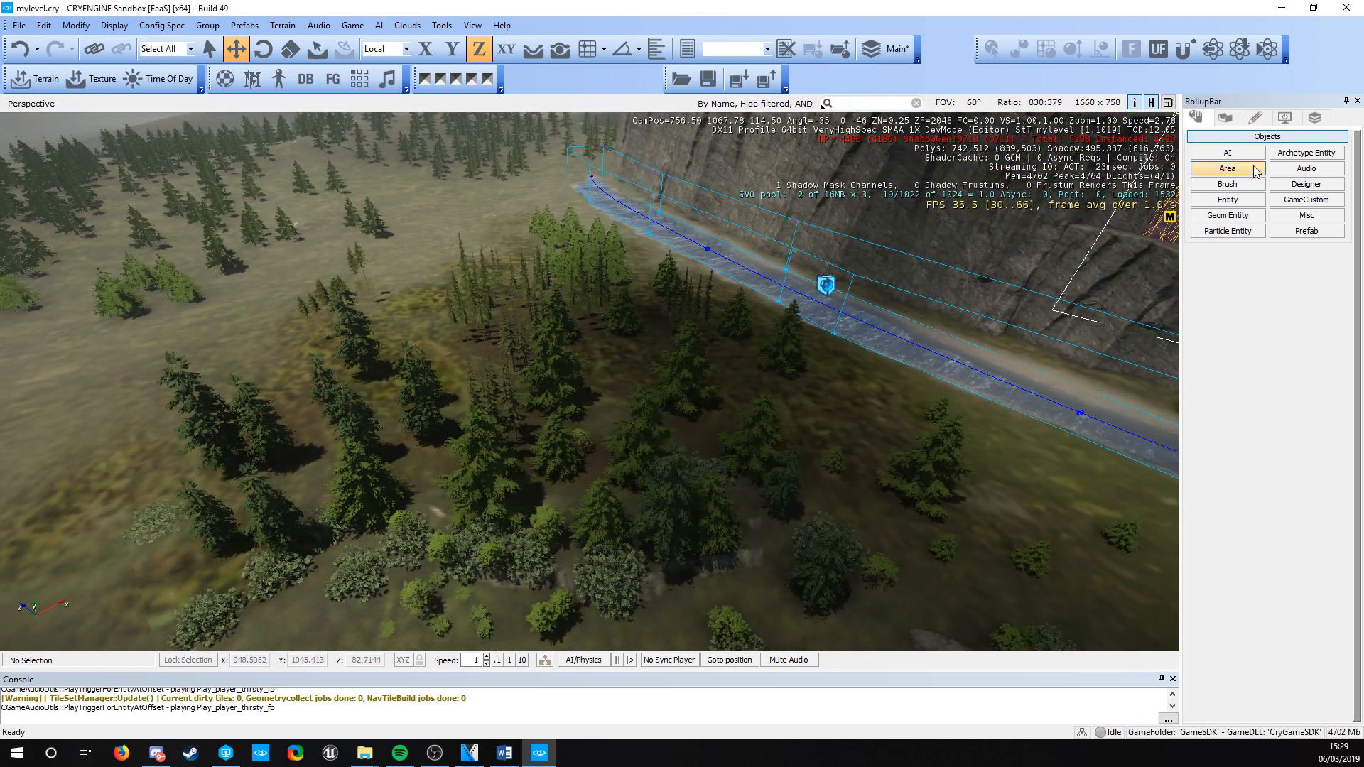
# Step: Draw a closed 17-point area shape on the terrain around the forest beside the river
pyautogui.click(1253, 170)
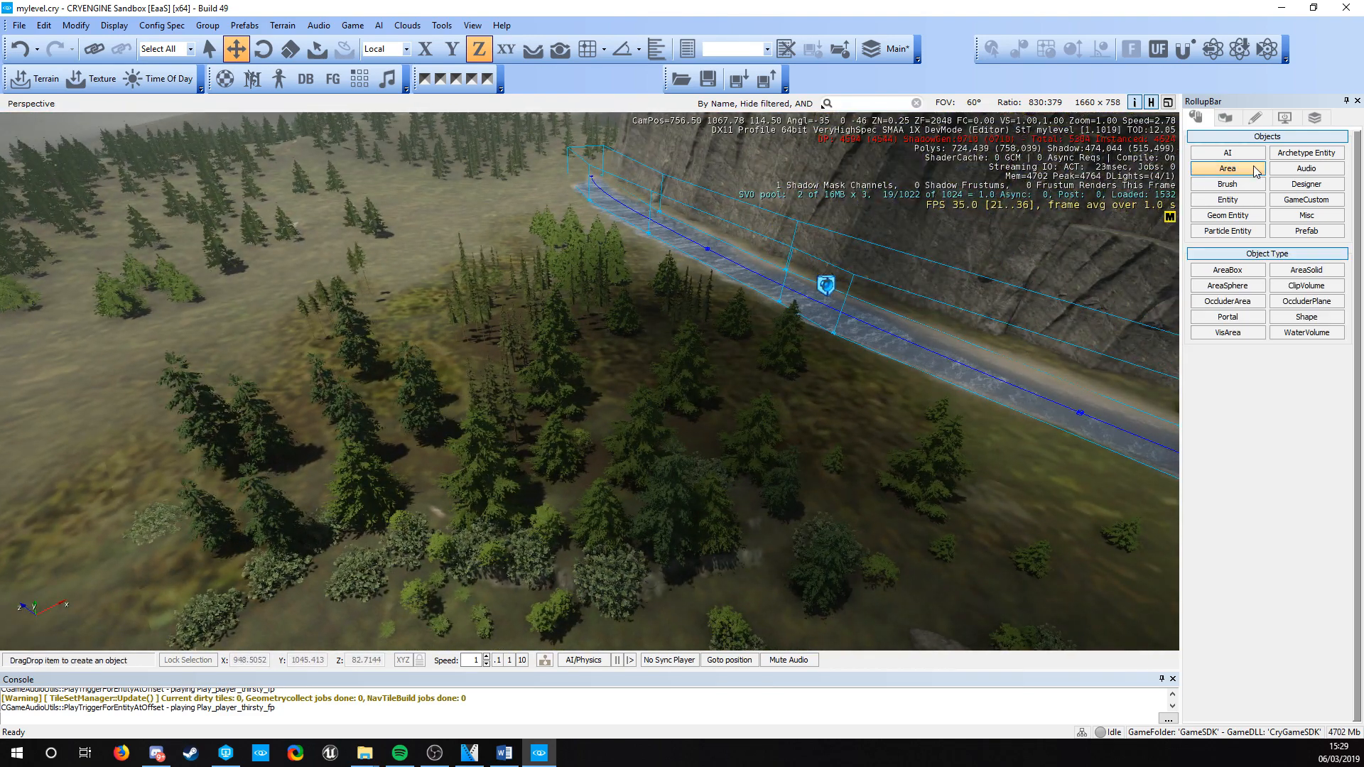
pyautogui.click(1324, 319)
pyautogui.click(532, 52)
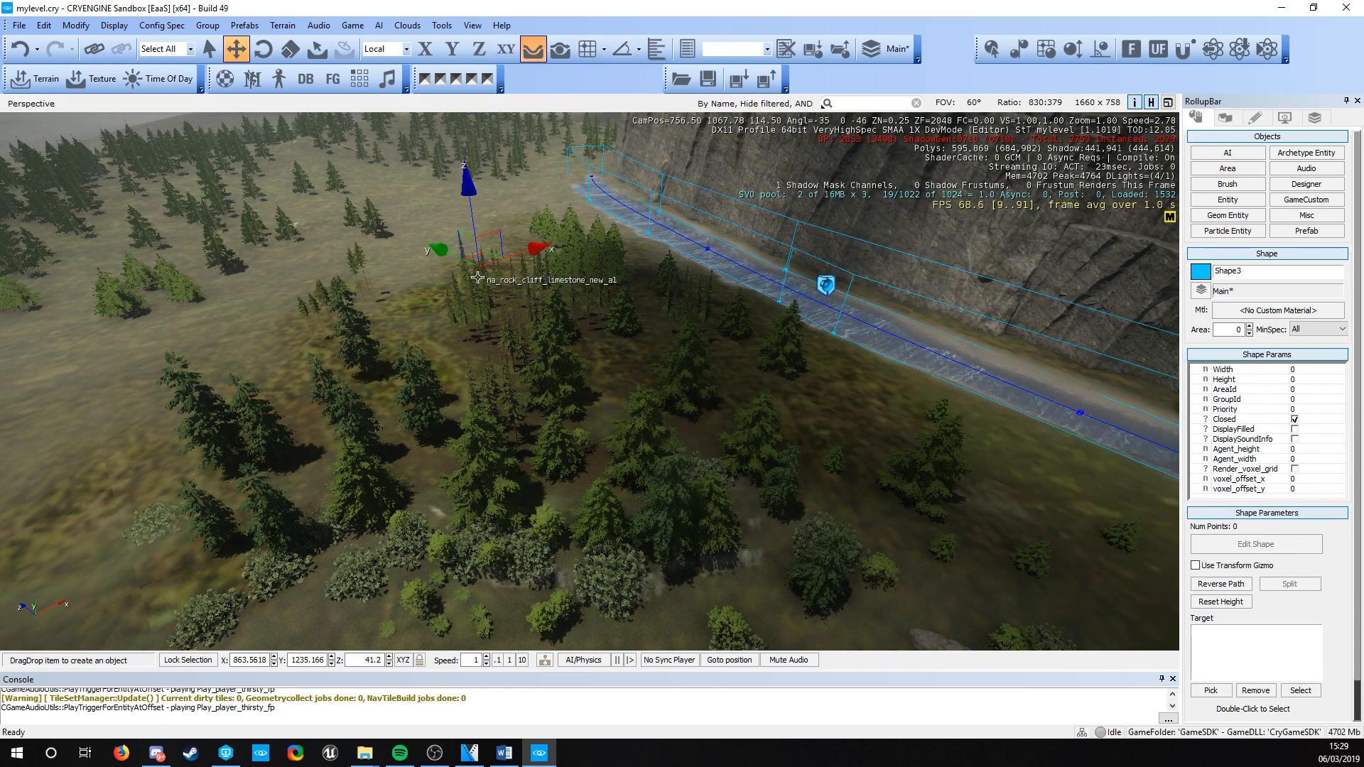
pyautogui.moveTo(558, 267); pyautogui.dragTo(551, 282, button='right')
pyautogui.press('s')
pyautogui.press('a')
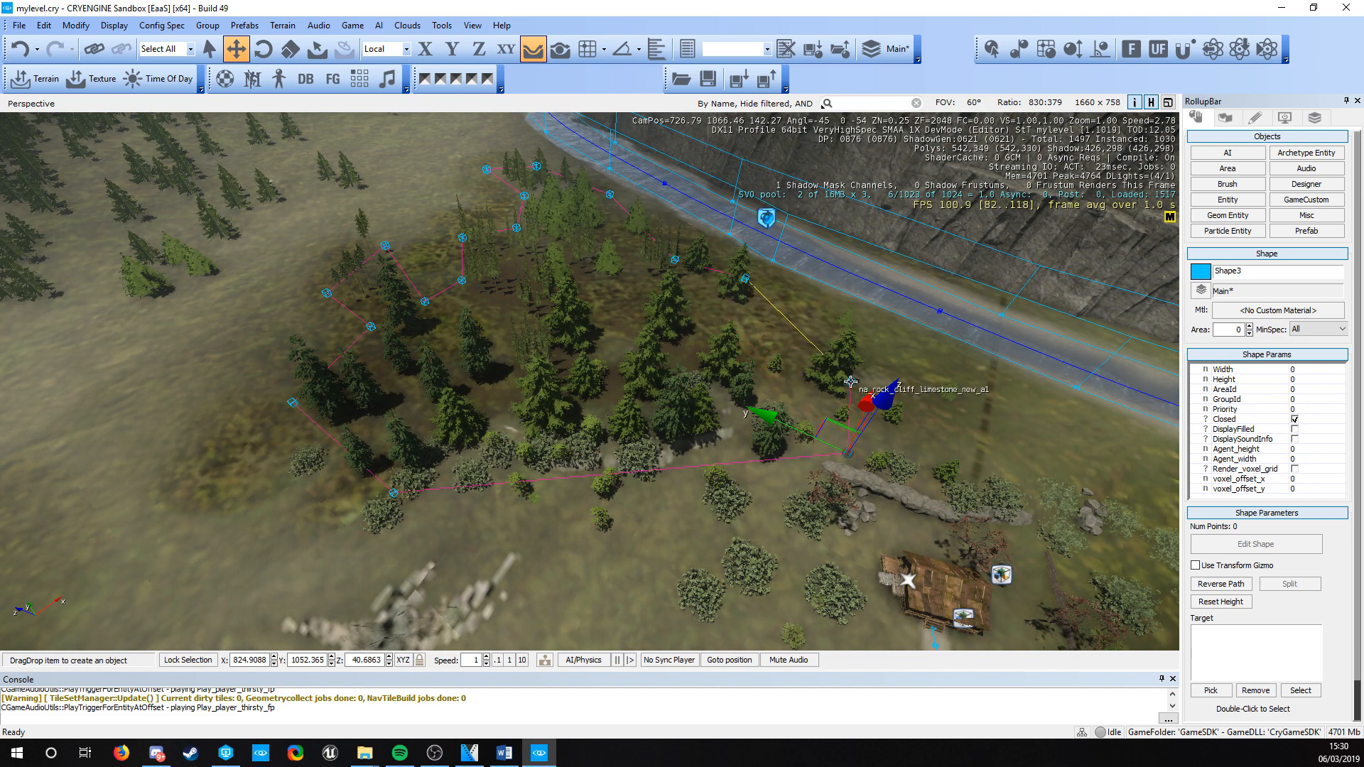
pyautogui.press('w')
pyautogui.moveTo(873, 406); pyautogui.dragTo(845, 355, button='right')
pyautogui.press('d')
pyautogui.moveTo(370, 405); pyautogui.dragTo(275, 427, button='right')
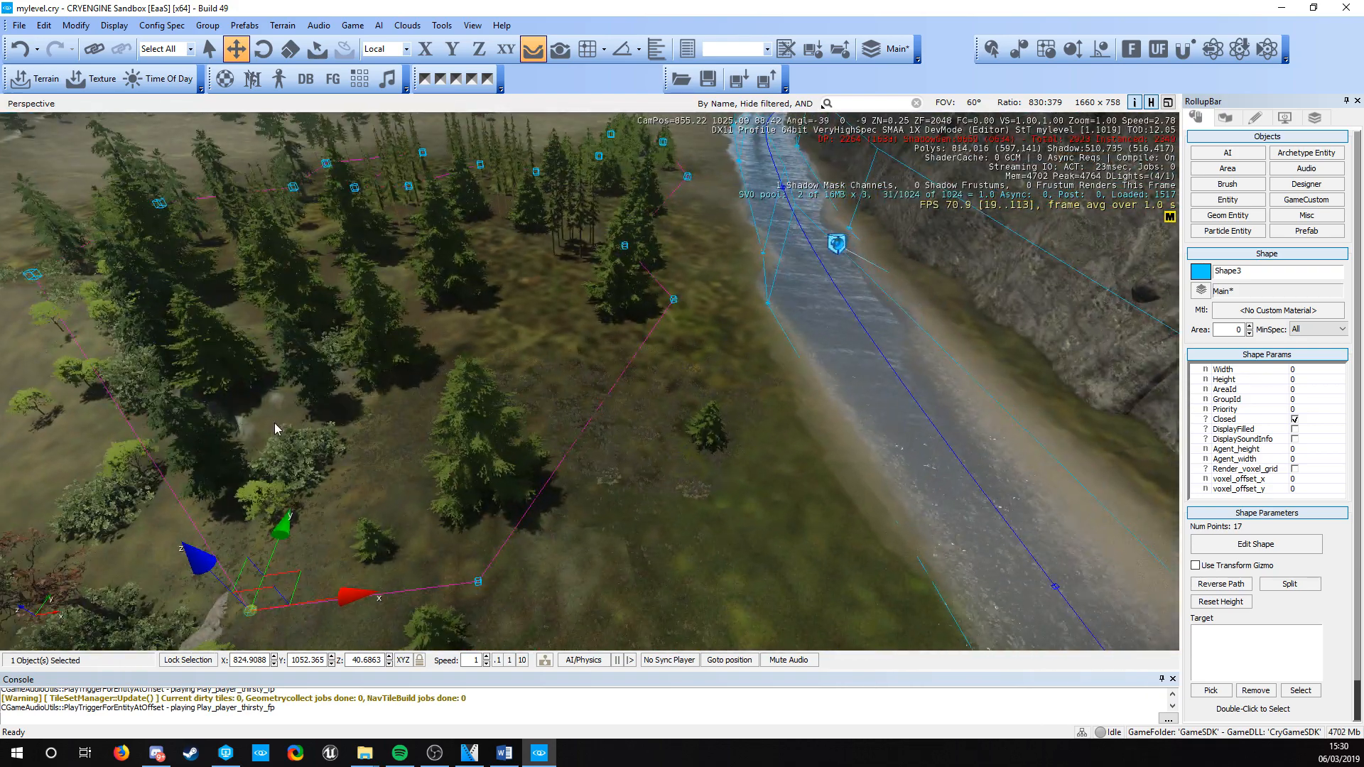
# Step: Set the forest shape's Height to 30, AreaId to 1 and GroupId to 1, and mute the audio
pyautogui.press('s')
pyautogui.press('a')
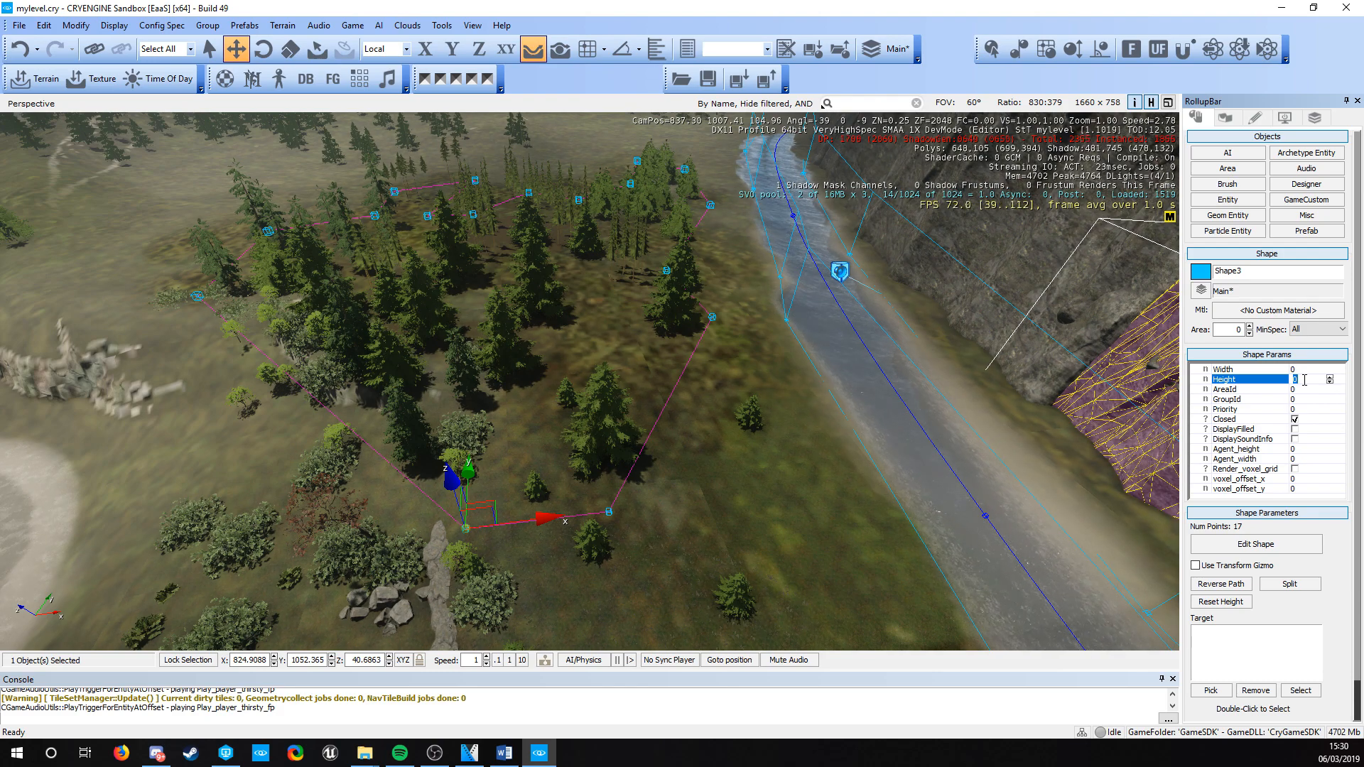
pyautogui.press('w')
pyautogui.moveTo(710, 383); pyautogui.dragTo(660, 348, button='right')
pyautogui.press('a')
pyautogui.press('s')
pyautogui.press('d')
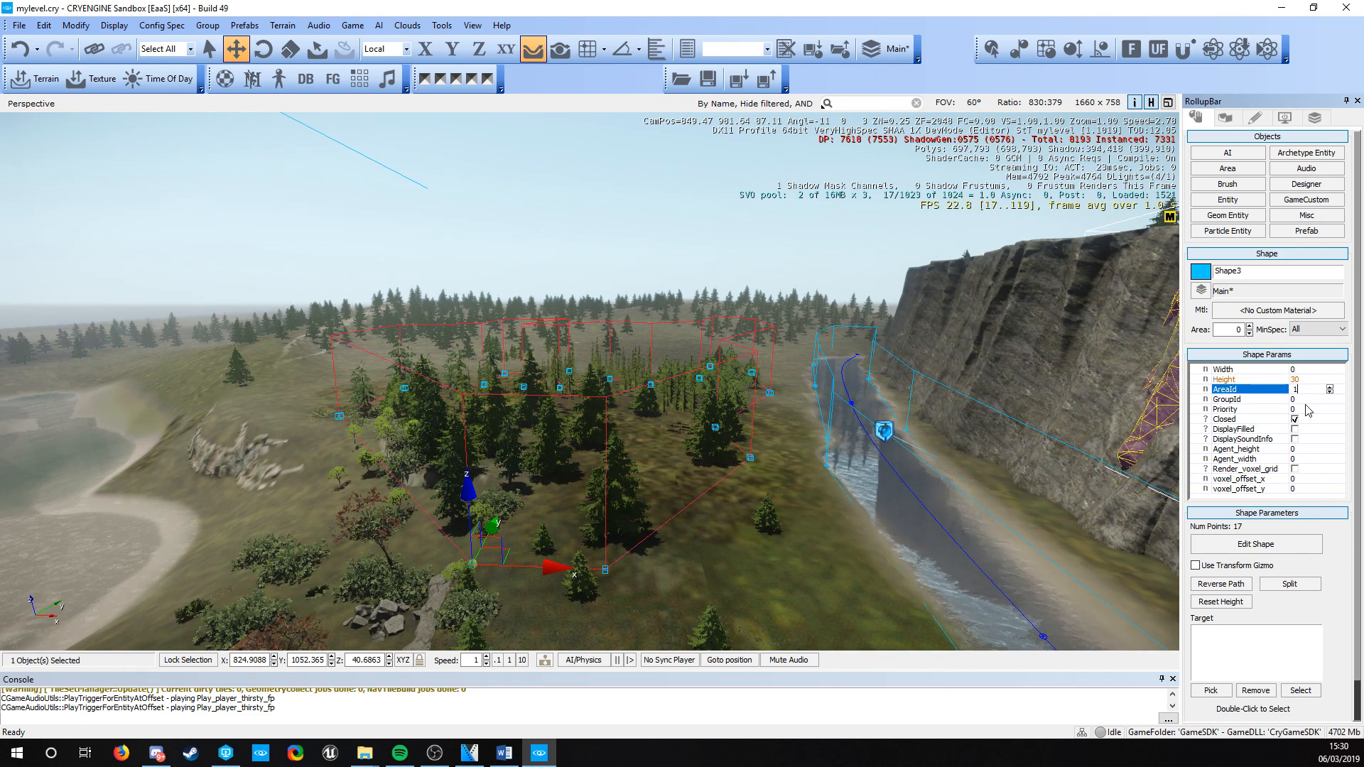
pyautogui.click(1305, 398)
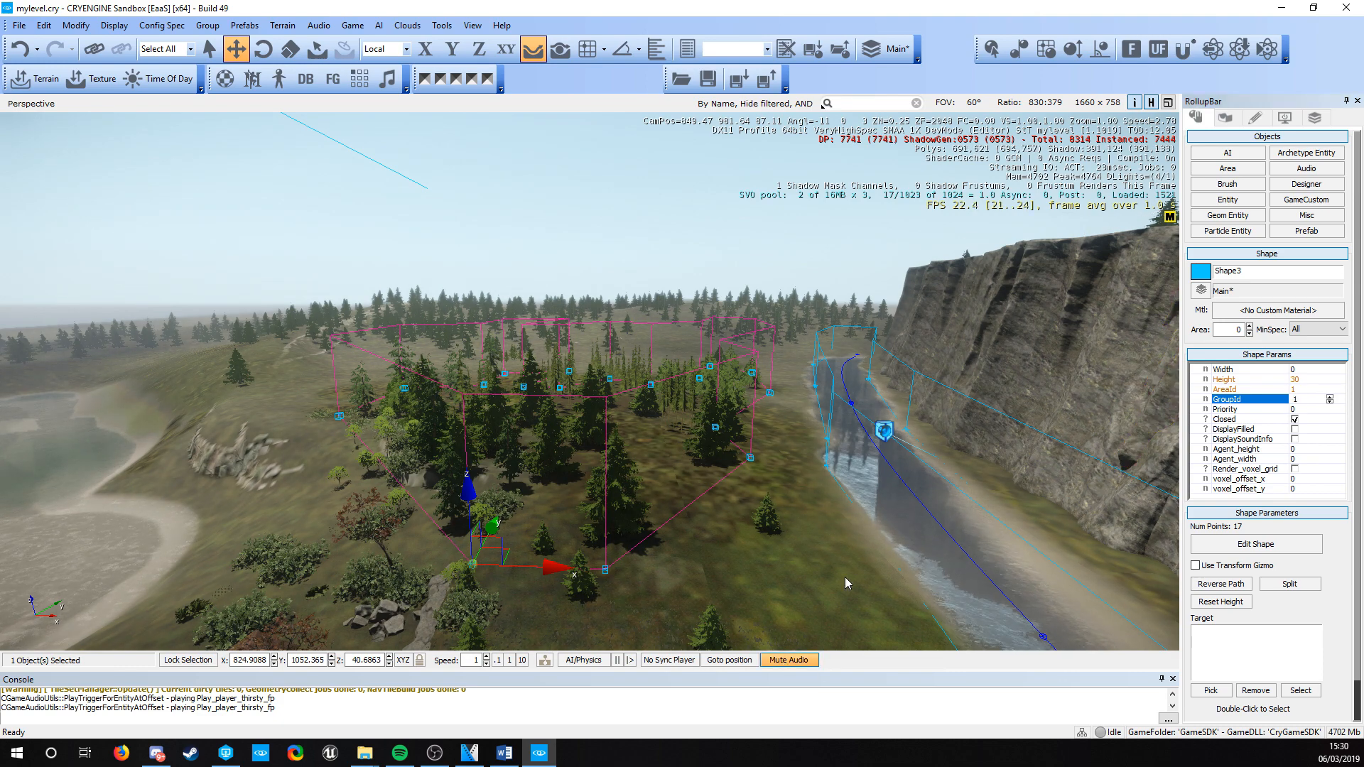
# Step: Set the forest shape's Priority to 10 and rename it asa_forest01, using the asa_river01 shape's settings as reference
pyautogui.press('a')
pyautogui.press('w')
pyautogui.moveTo(846, 577); pyautogui.dragTo(959, 616, button='right')
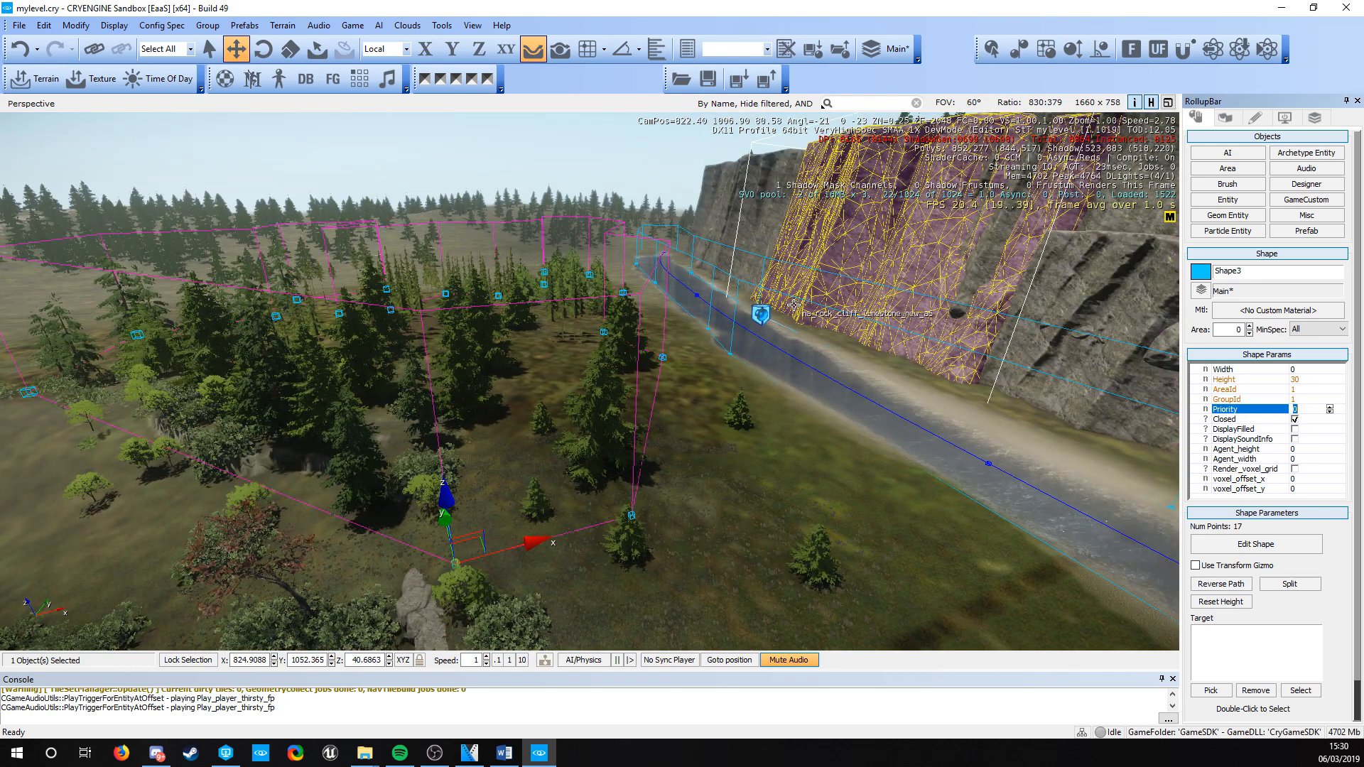
pyautogui.click(837, 309)
pyautogui.click(639, 455)
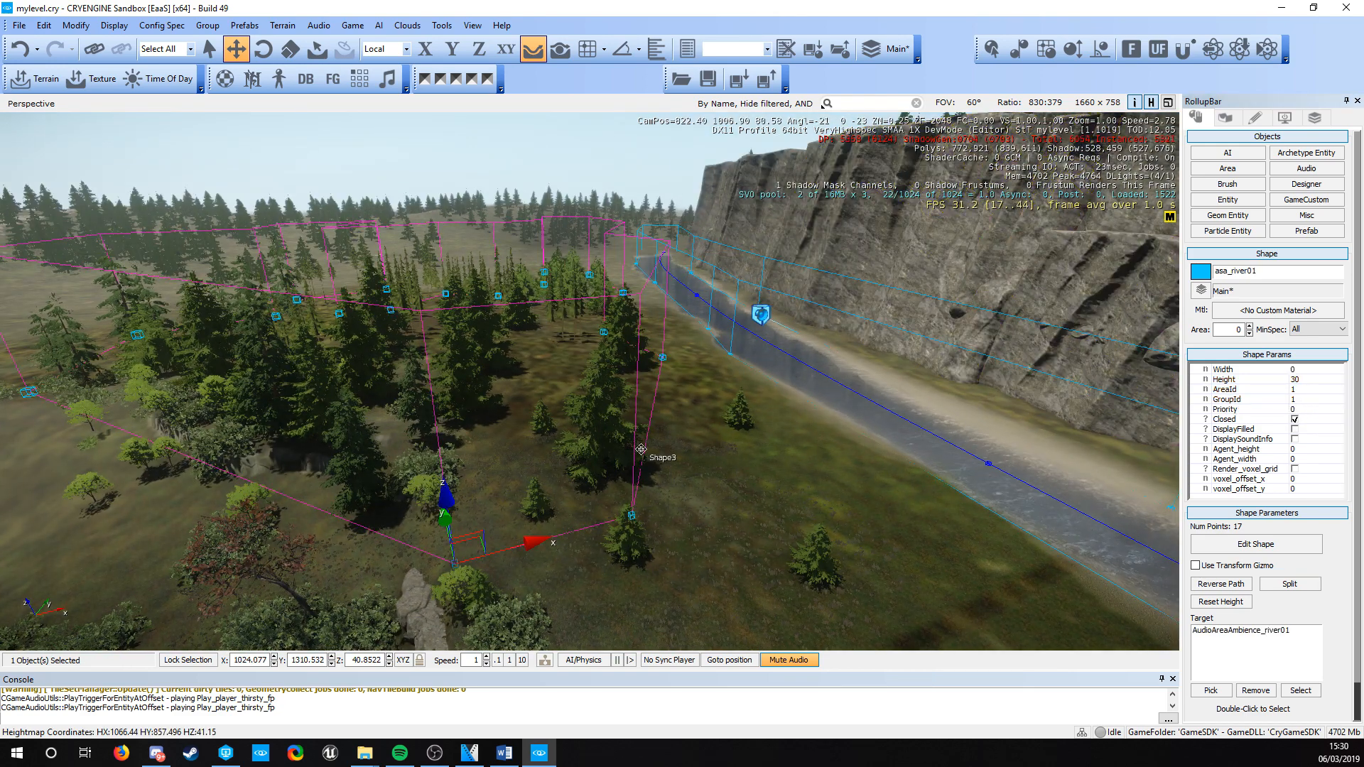
pyautogui.click(1313, 410)
pyautogui.write('10')
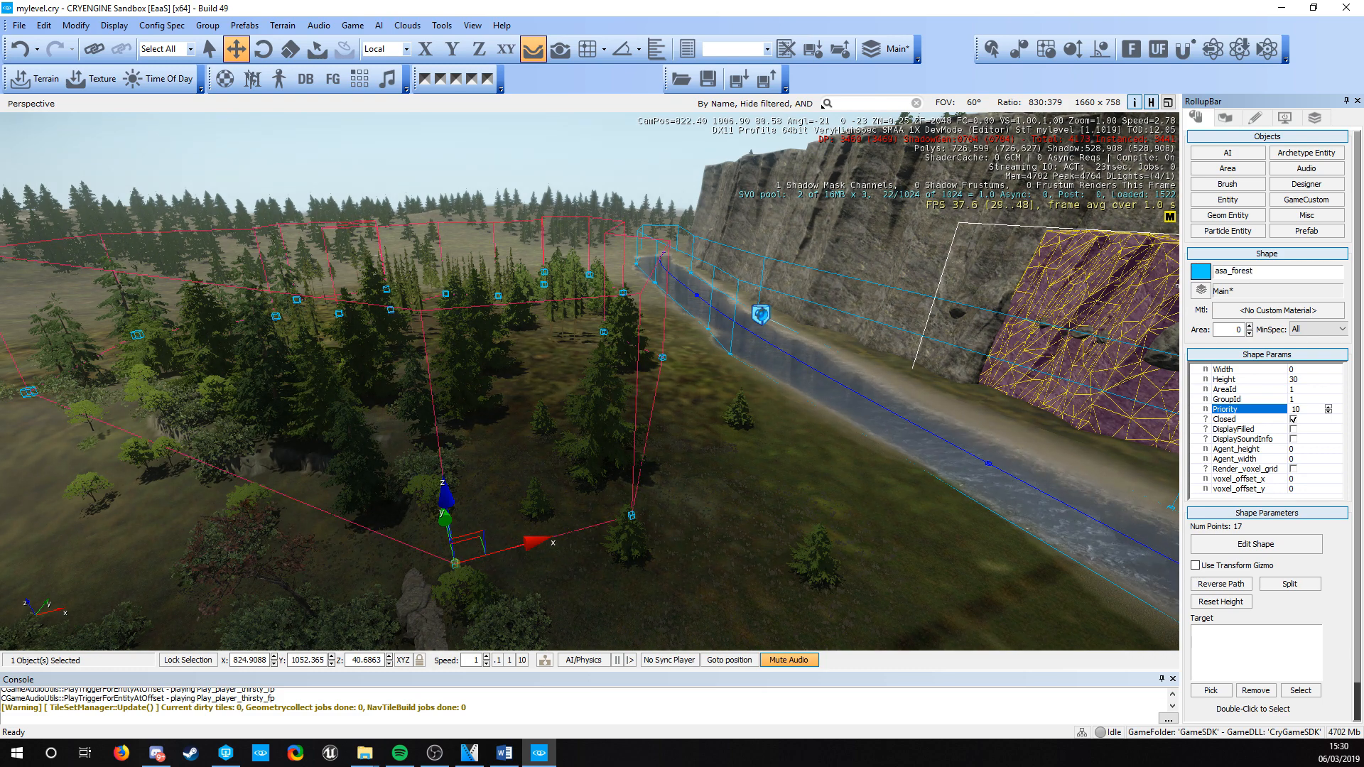
pyautogui.press('d')
pyautogui.moveTo(548, 344); pyautogui.dragTo(625, 339, button='right')
pyautogui.press('w')
pyautogui.press('s')
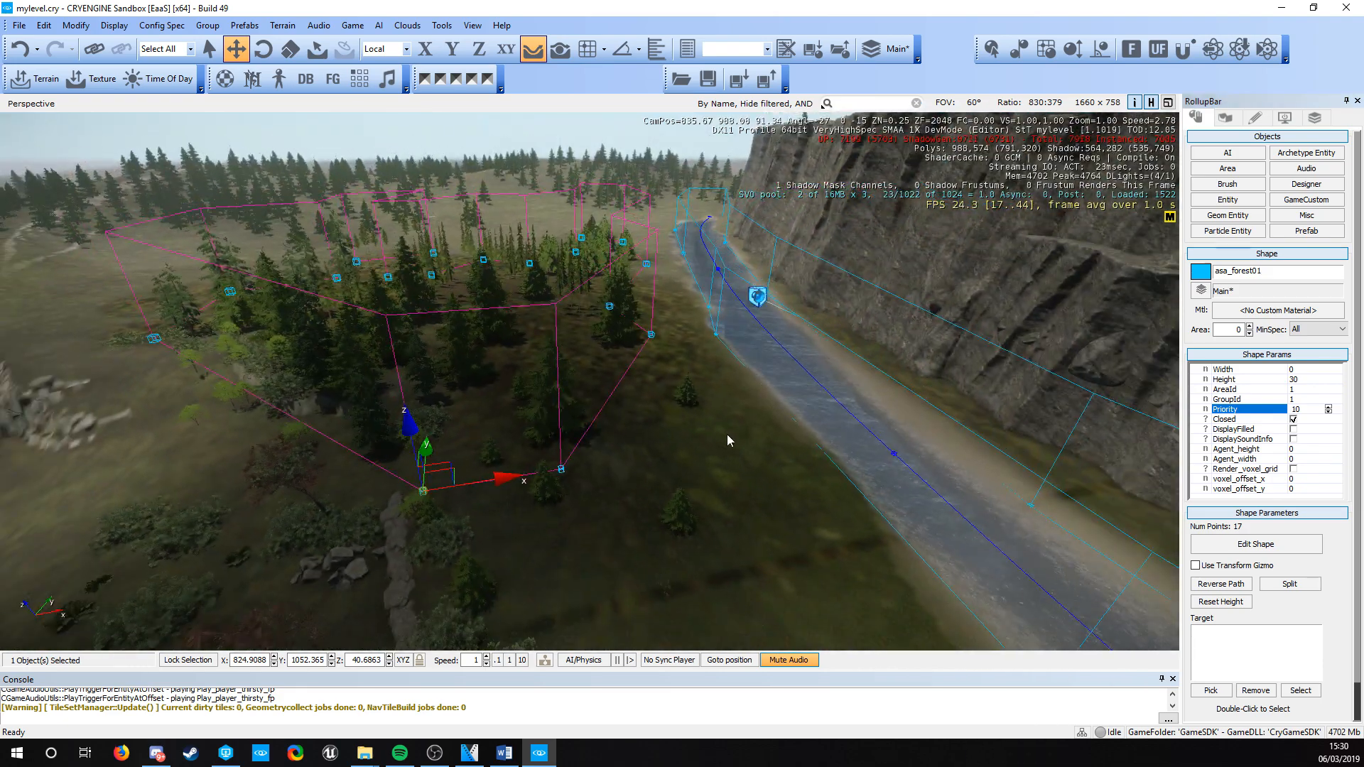
# Step: Place an AudioAreaAmbience entity on the ground inside the forest area and raise it to about Z 49
pyautogui.click(727, 433)
pyautogui.press('w')
pyautogui.moveTo(544, 373); pyautogui.dragTo(547, 339, button='right')
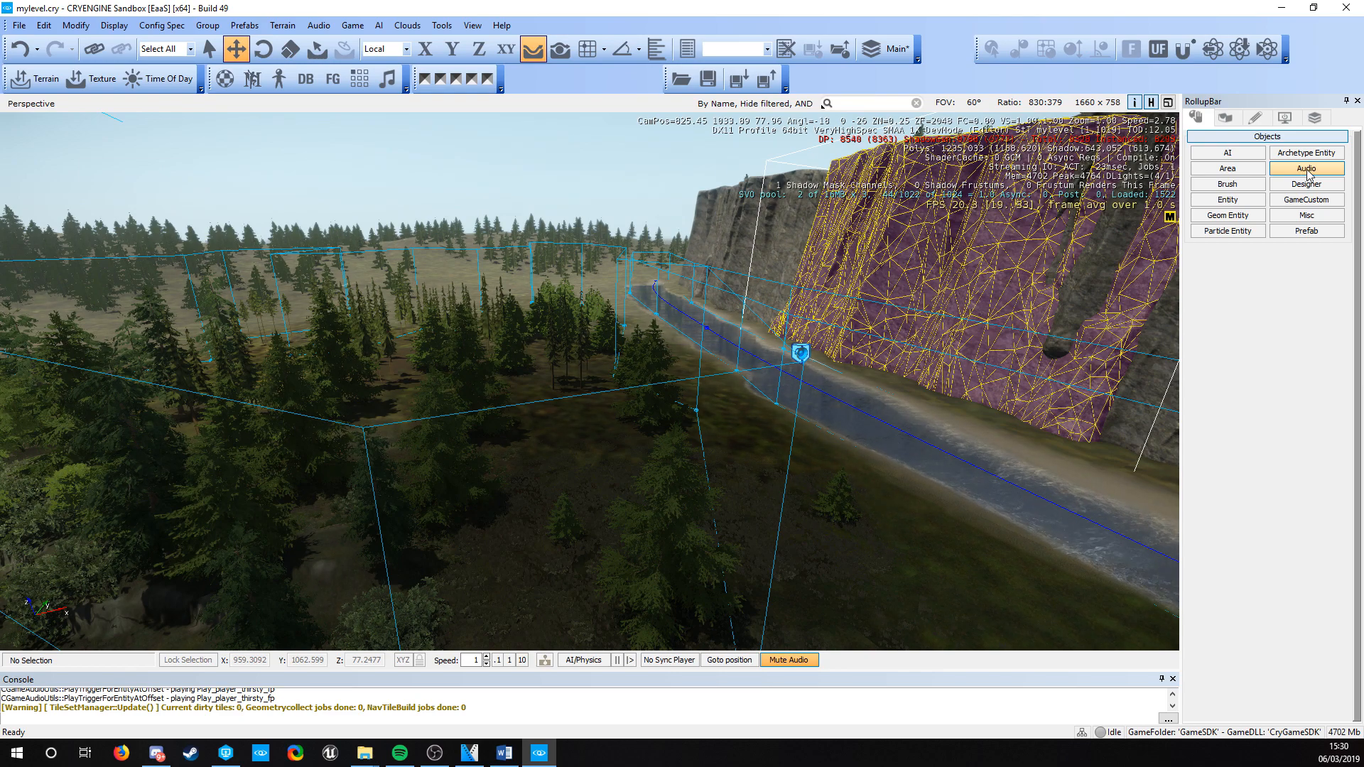
pyautogui.press('d')
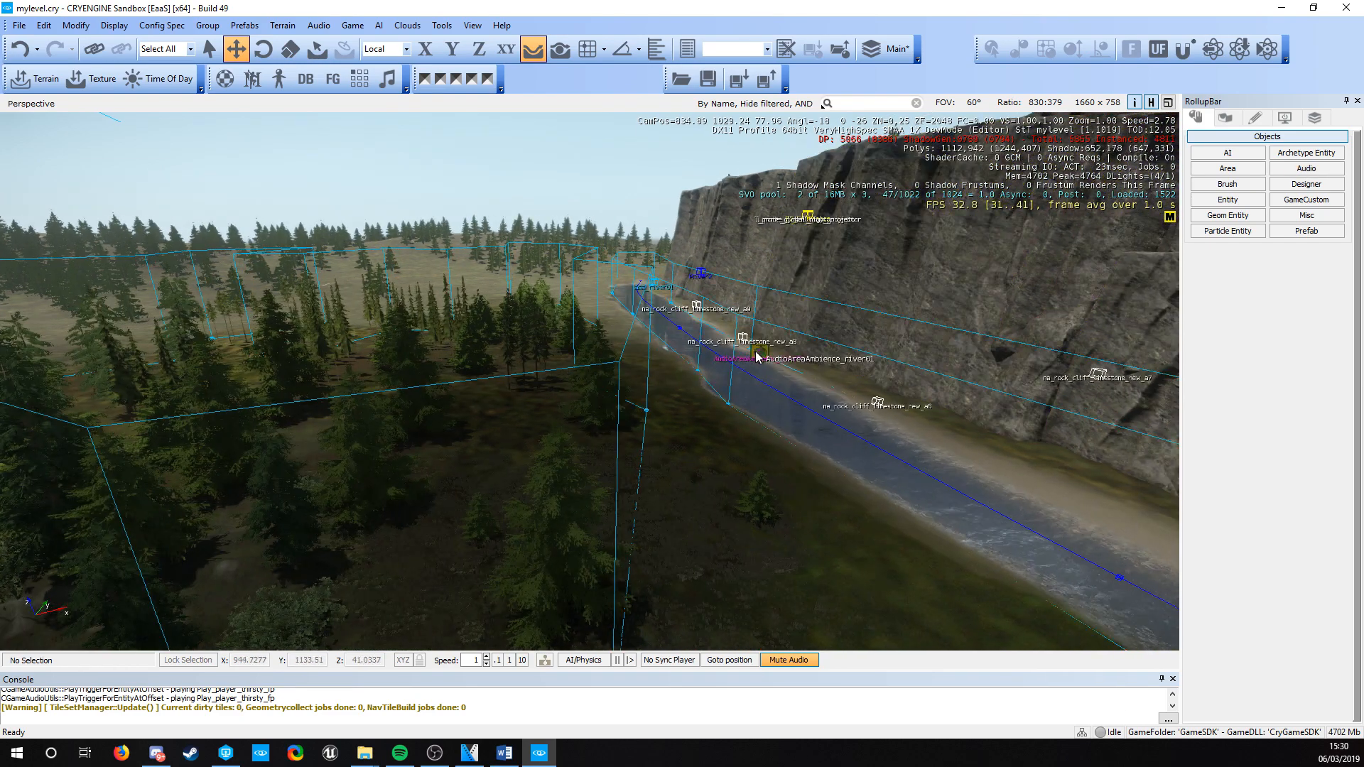
pyautogui.press('a')
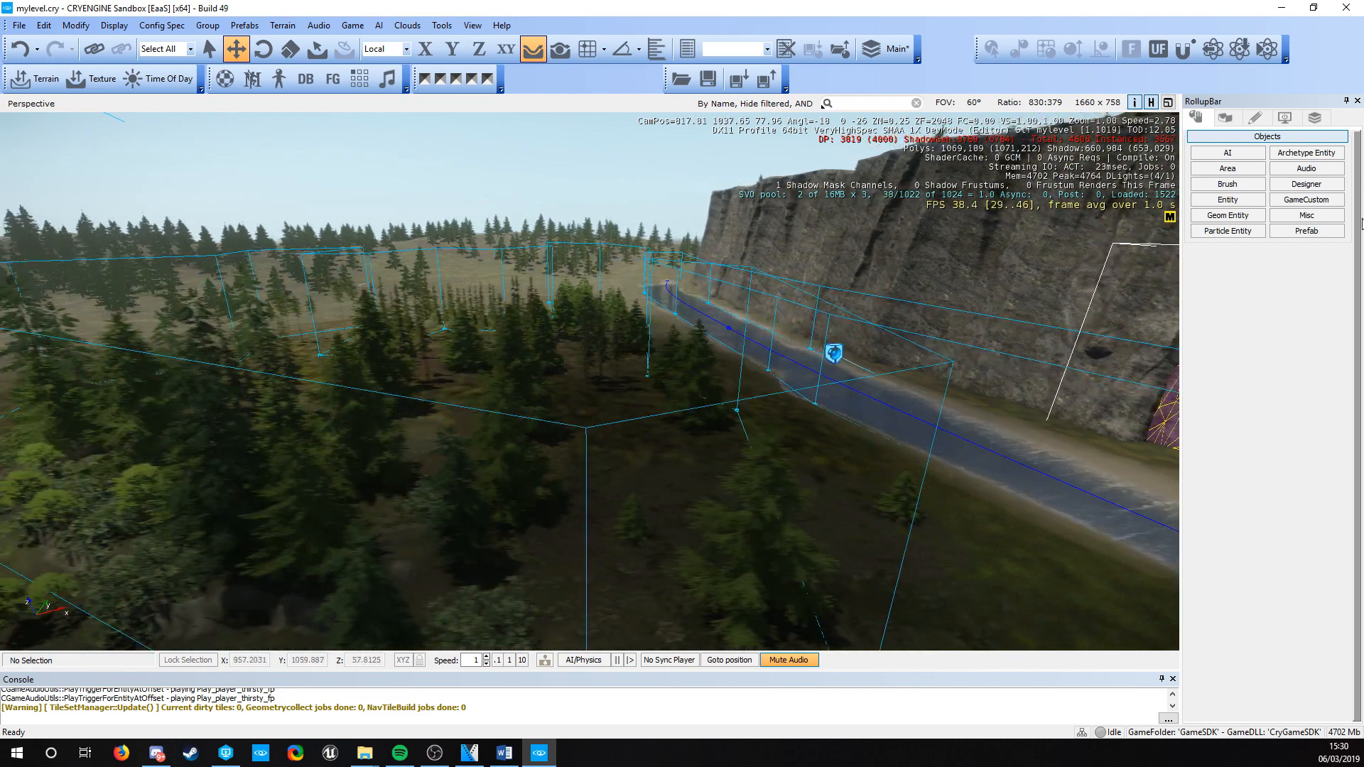
pyautogui.click(1306, 168)
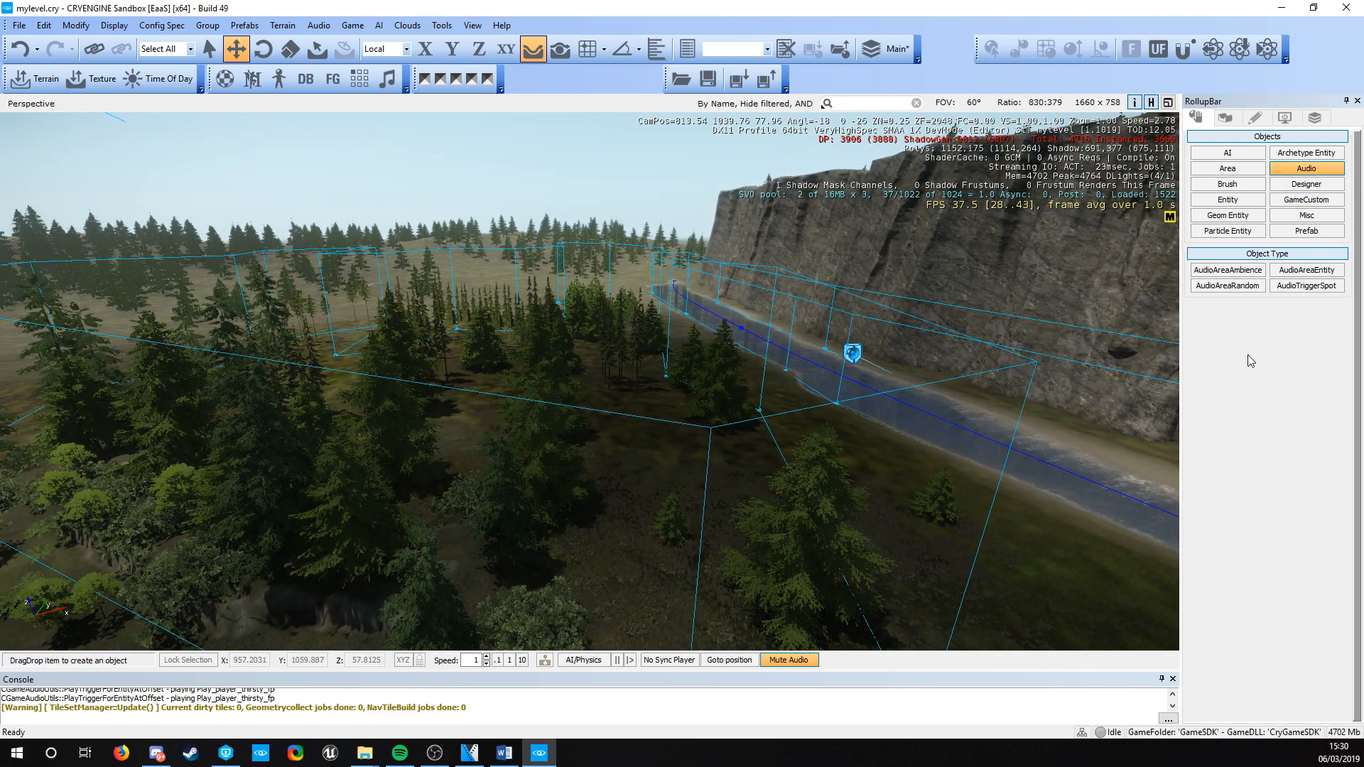
pyautogui.press('w')
pyautogui.moveTo(870, 376); pyautogui.dragTo(930, 476, button='right')
pyautogui.press('s')
pyautogui.press('a')
pyautogui.moveTo(902, 398); pyautogui.dragTo(919, 365, button='right')
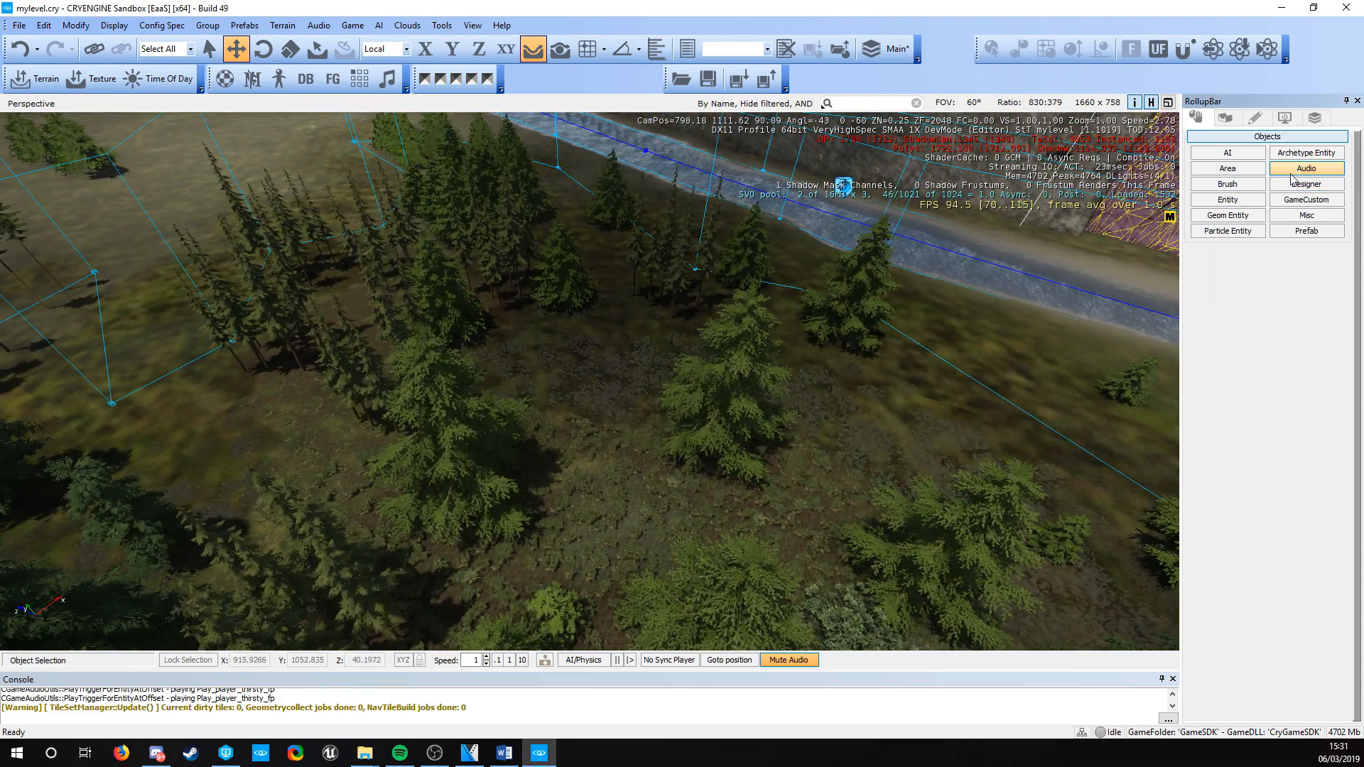
pyautogui.click(1230, 274)
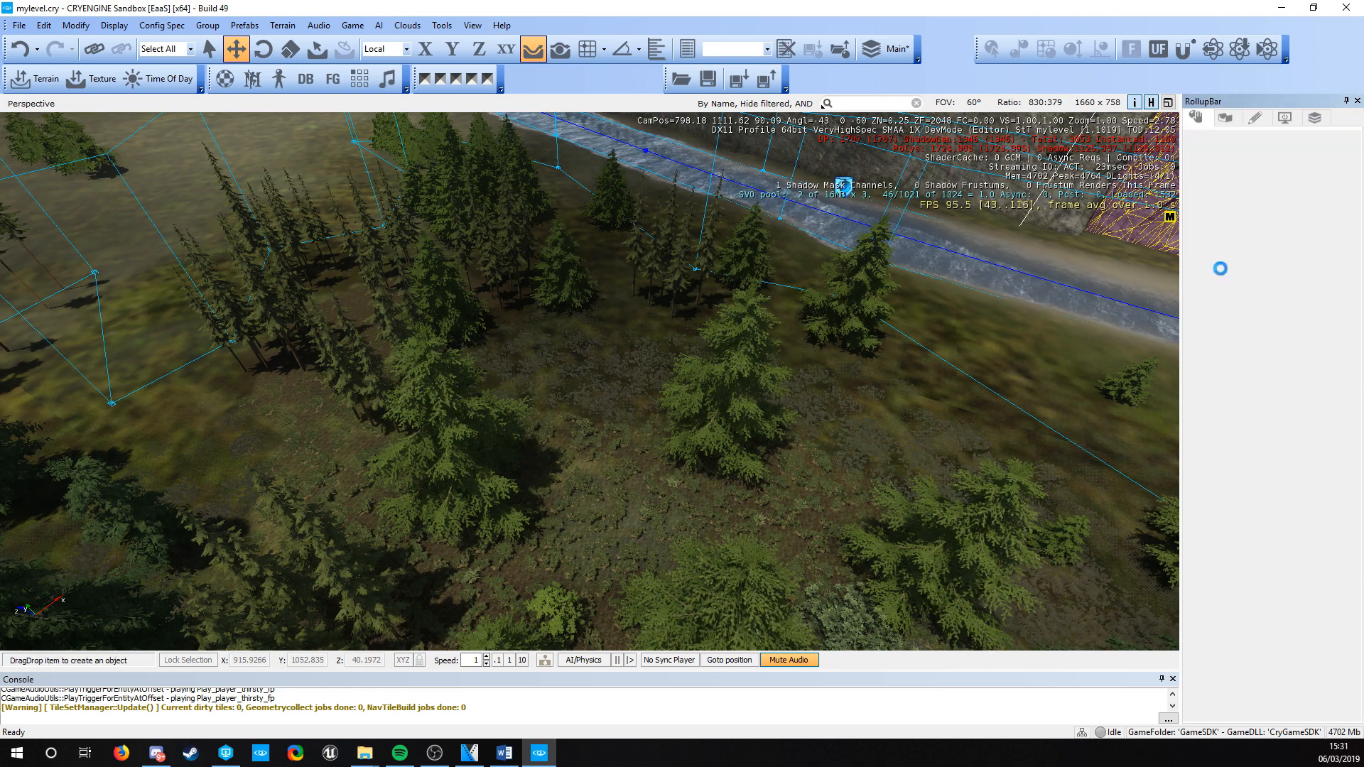
pyautogui.click(591, 456)
pyautogui.moveTo(591, 456); pyautogui.dragTo(593, 410)
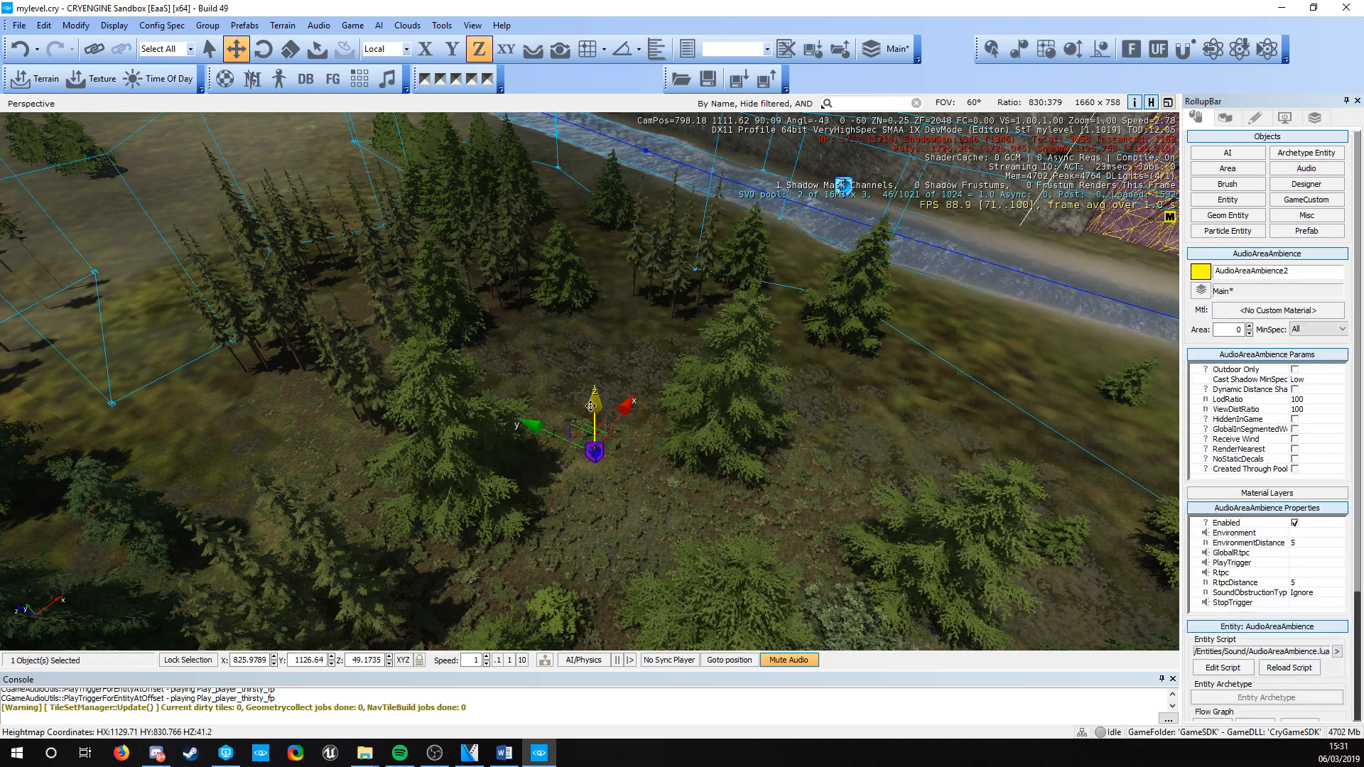
# Step: Assign the outside reverb as the forest ambience's Environment and set its EnvironmentDistance to 20
pyautogui.press('d')
pyautogui.moveTo(592, 410); pyautogui.dragTo(589, 376, button='right')
pyautogui.click(1320, 533)
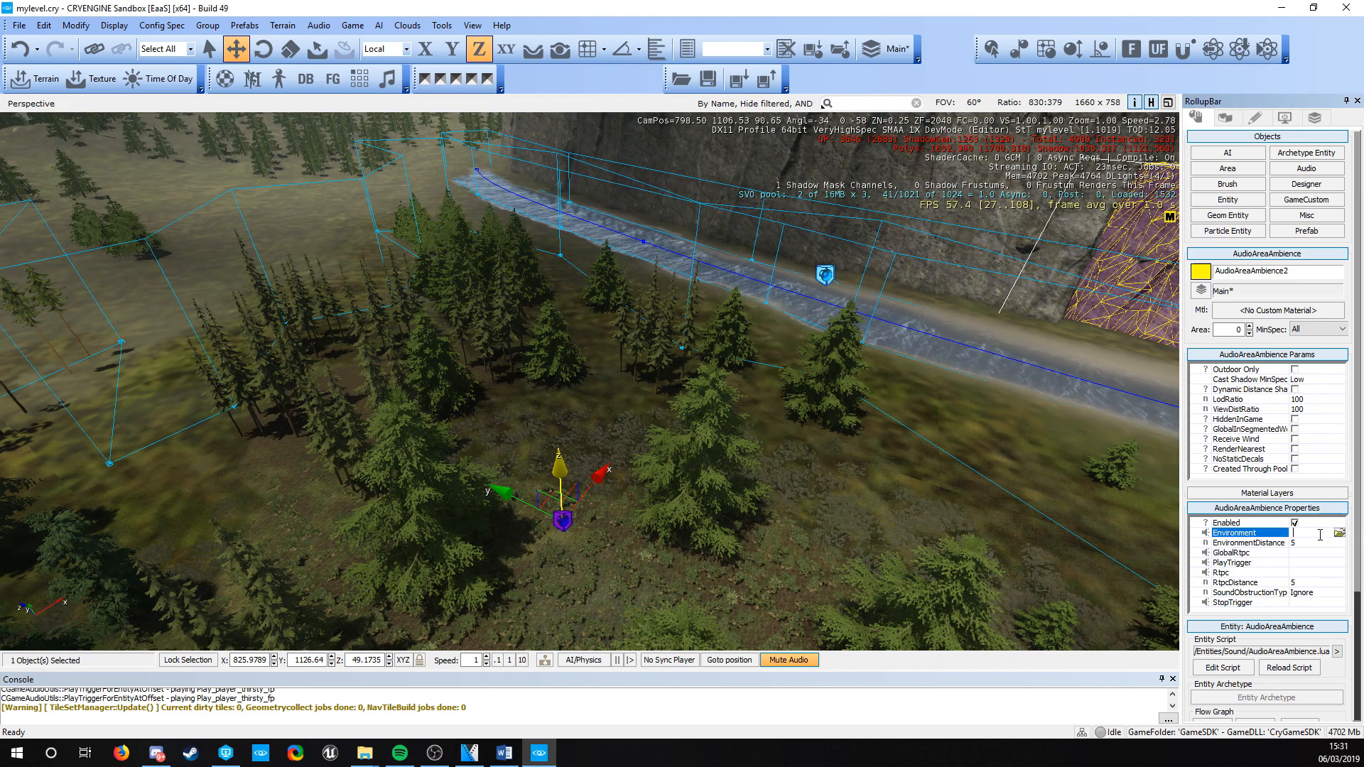
pyautogui.click(1340, 533)
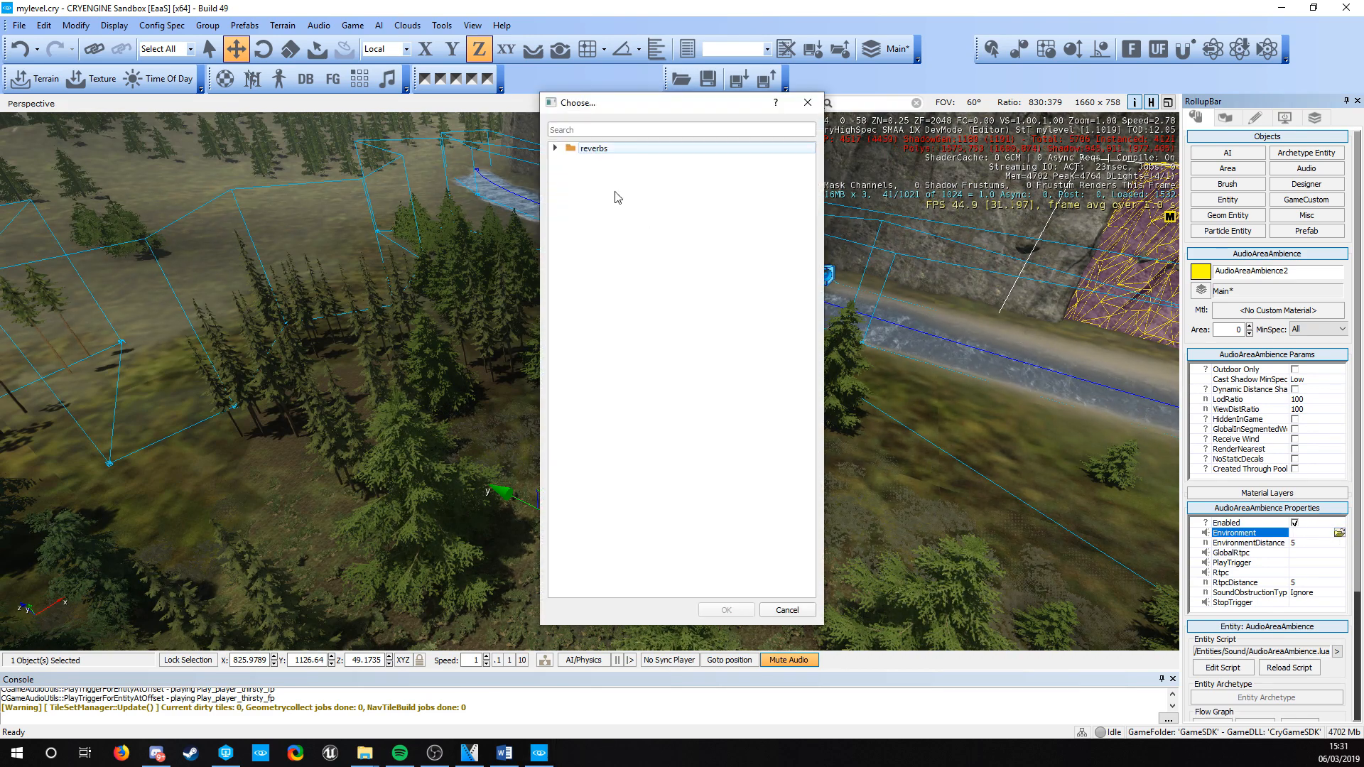
pyautogui.click(609, 173)
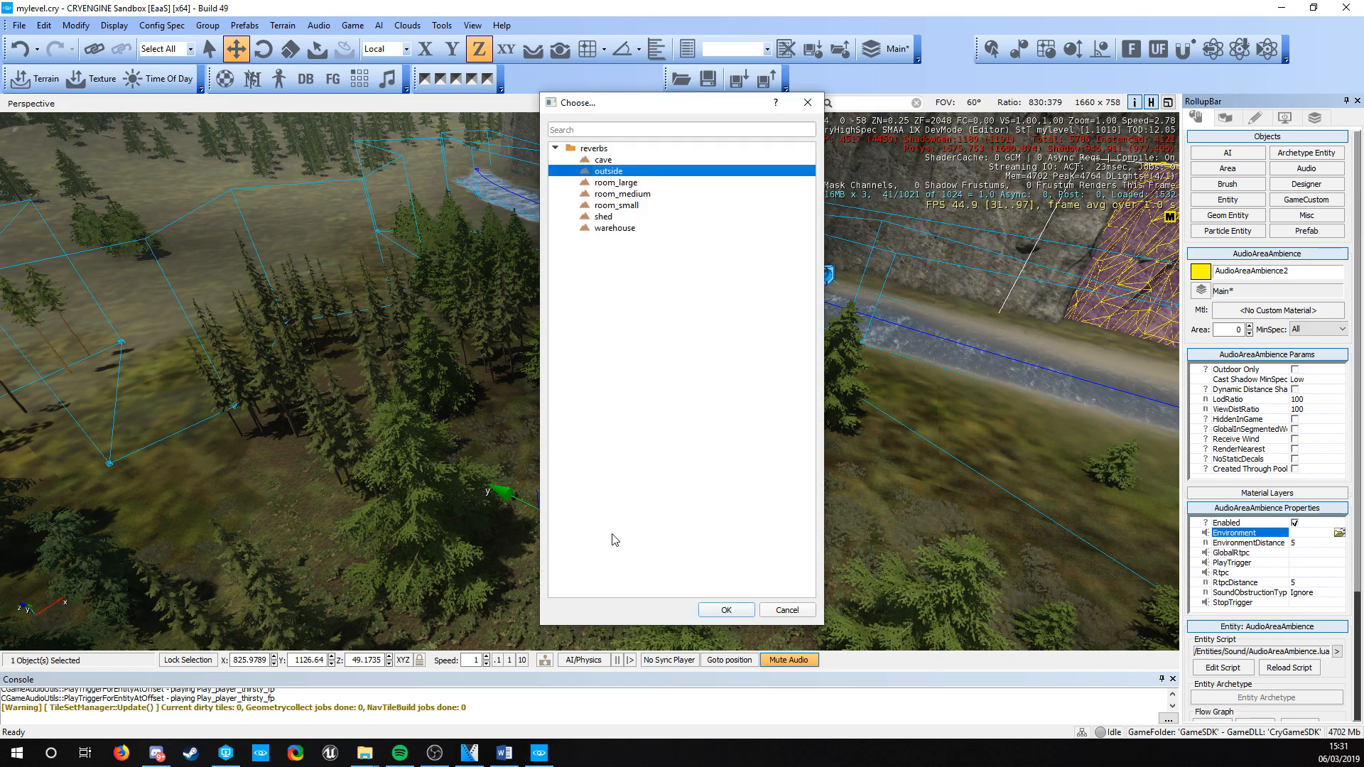
pyautogui.click(722, 610)
pyautogui.click(1313, 541)
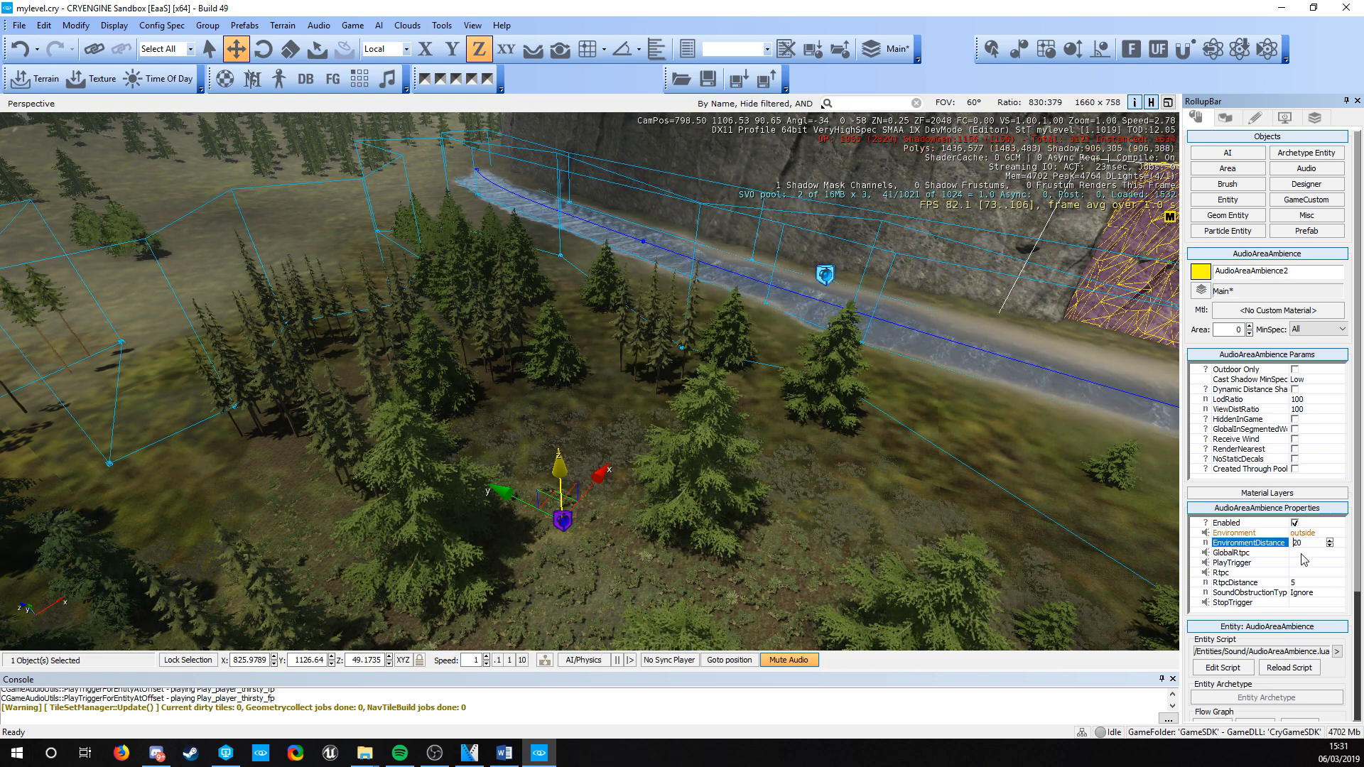
# Step: Assign area_fade_distance from g_gameparameters as the forest ambience's GlobalRtpc
pyautogui.click(1341, 554)
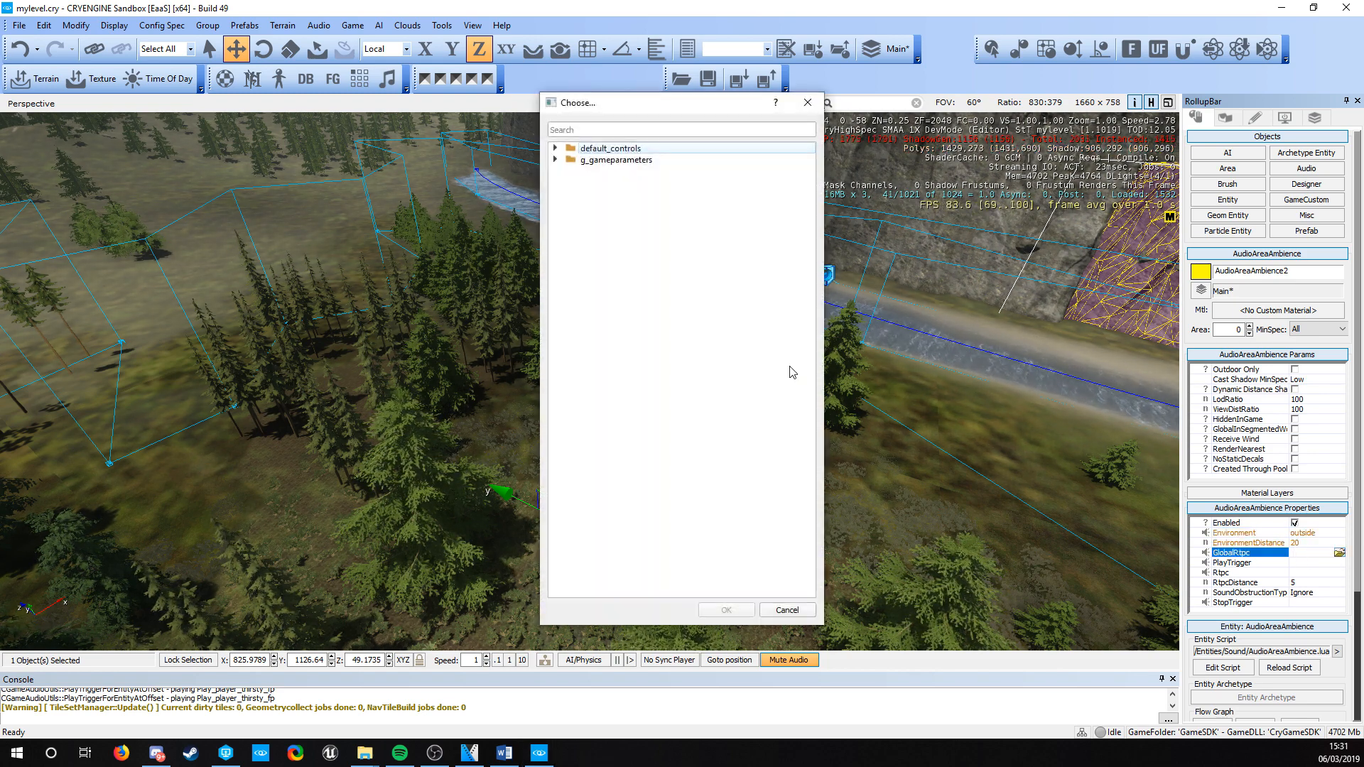
pyautogui.click(556, 160)
pyautogui.click(628, 171)
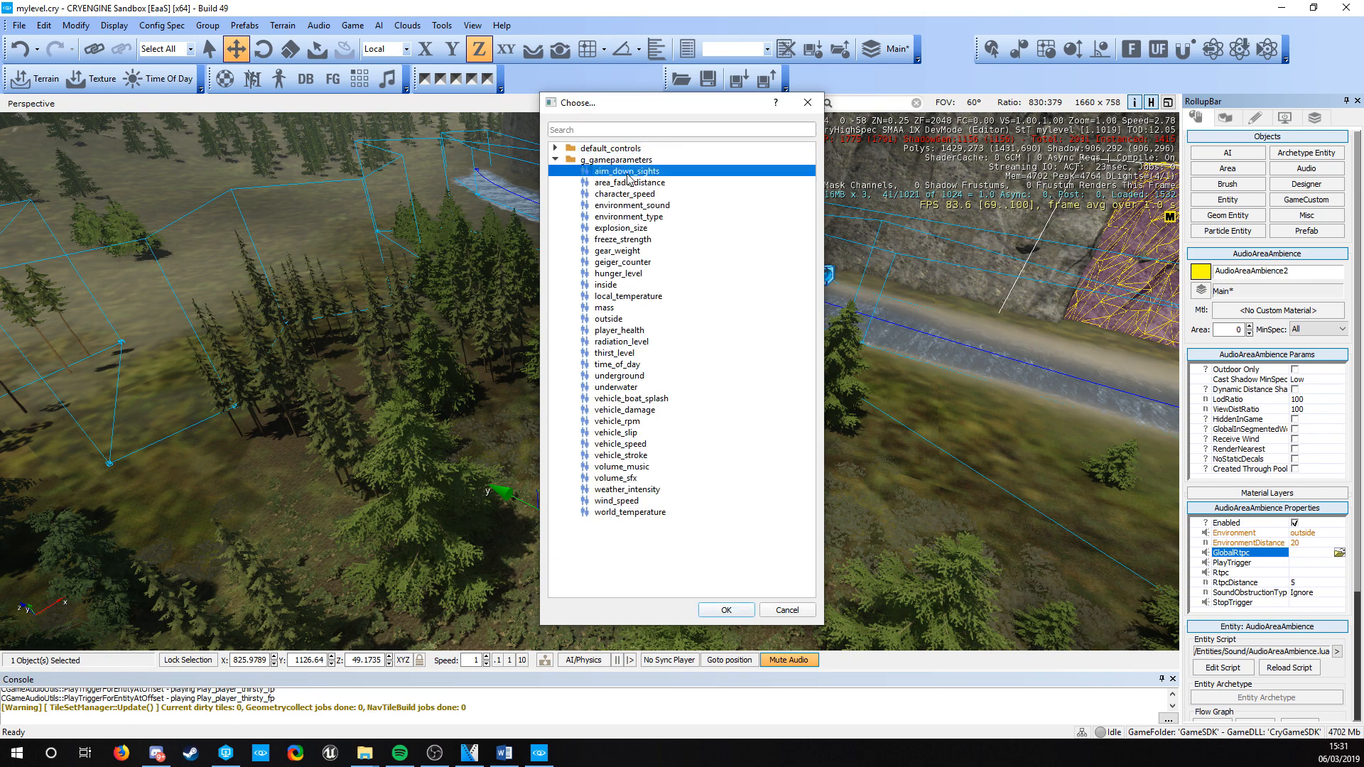
pyautogui.click(629, 183)
pyautogui.click(723, 610)
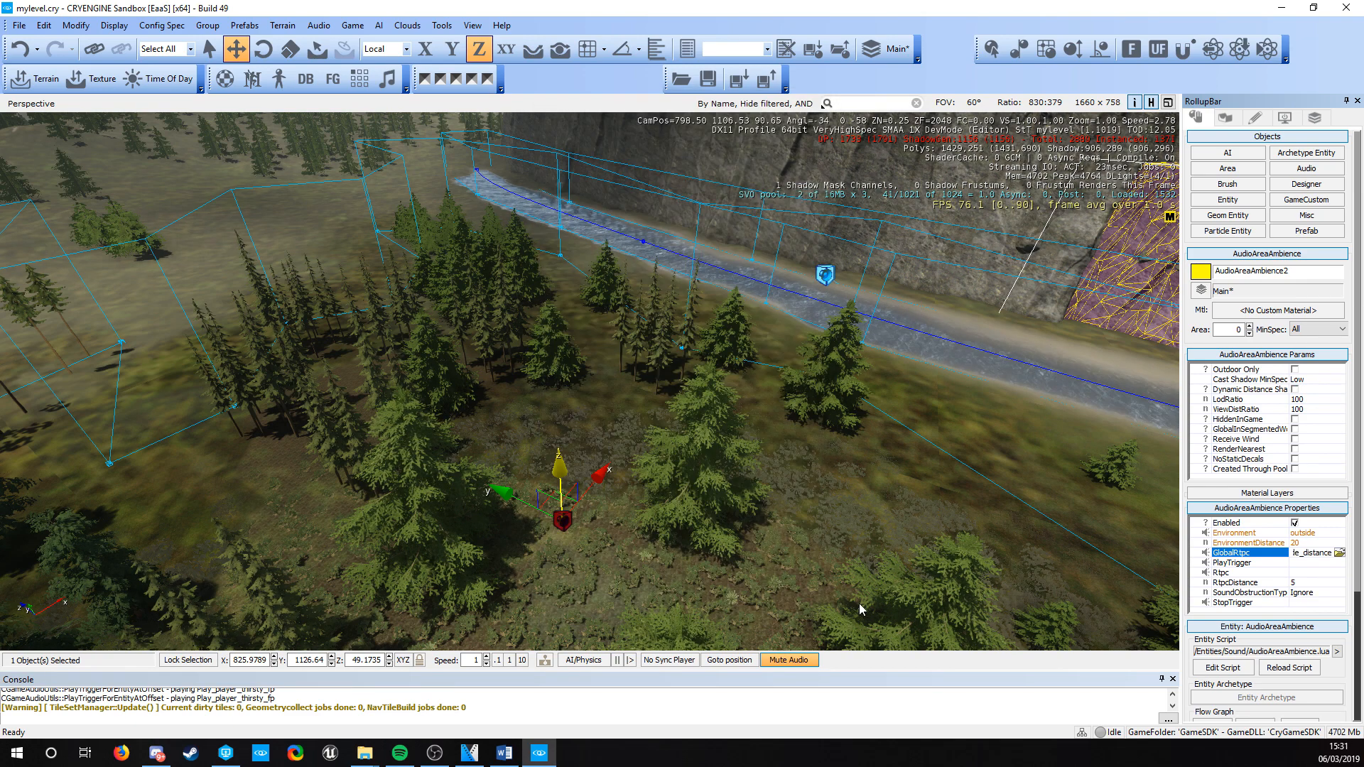
# Step: Search the audio triggers for forest and assign Play_forest_ambience as the entity's PlayTrigger
pyautogui.click(1339, 562)
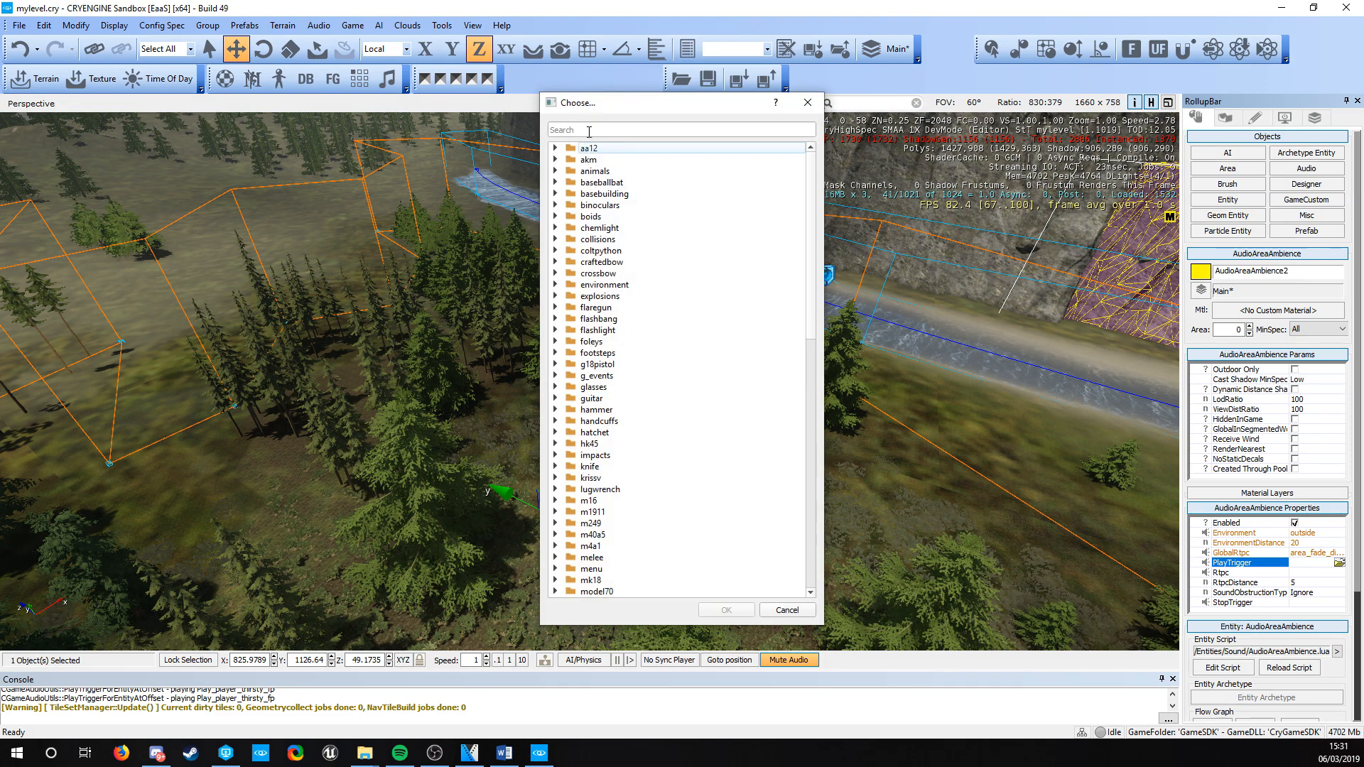
pyautogui.write('forest')
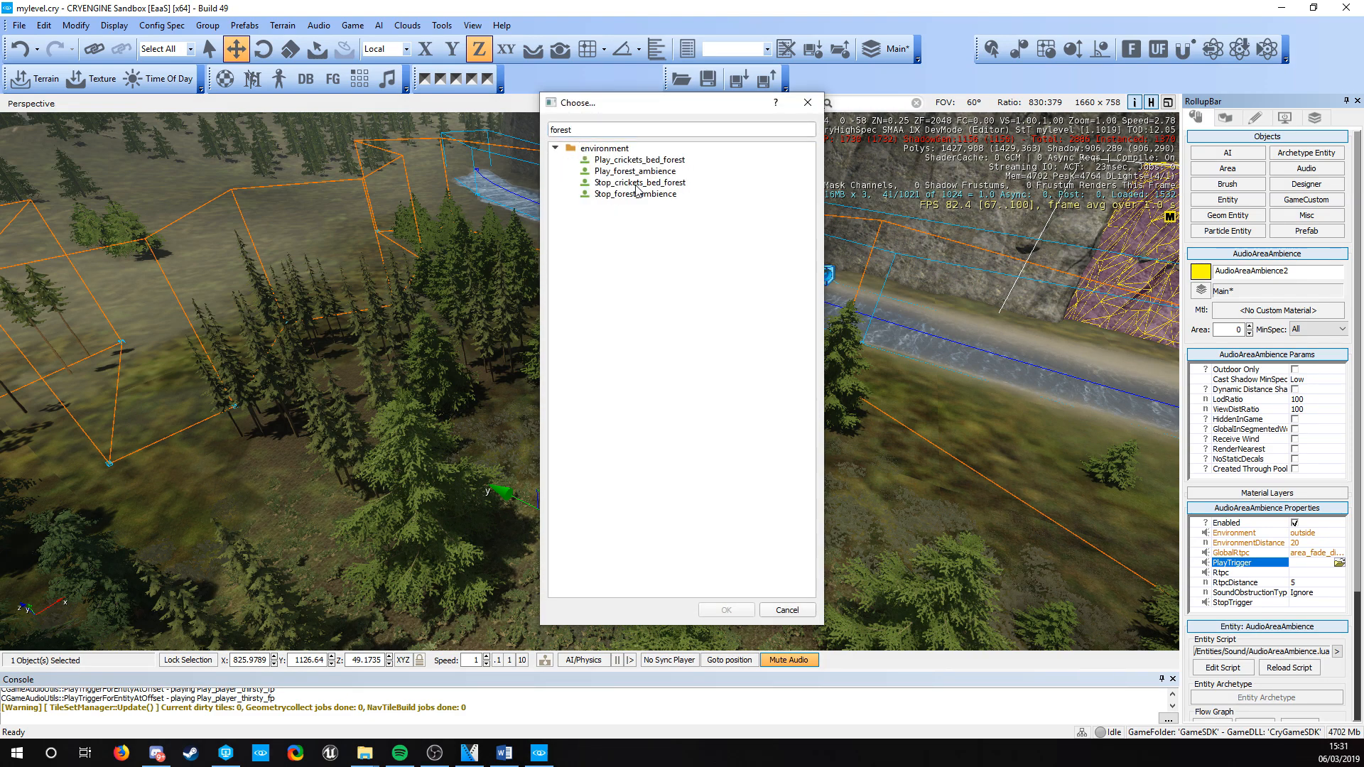
pyautogui.click(611, 174)
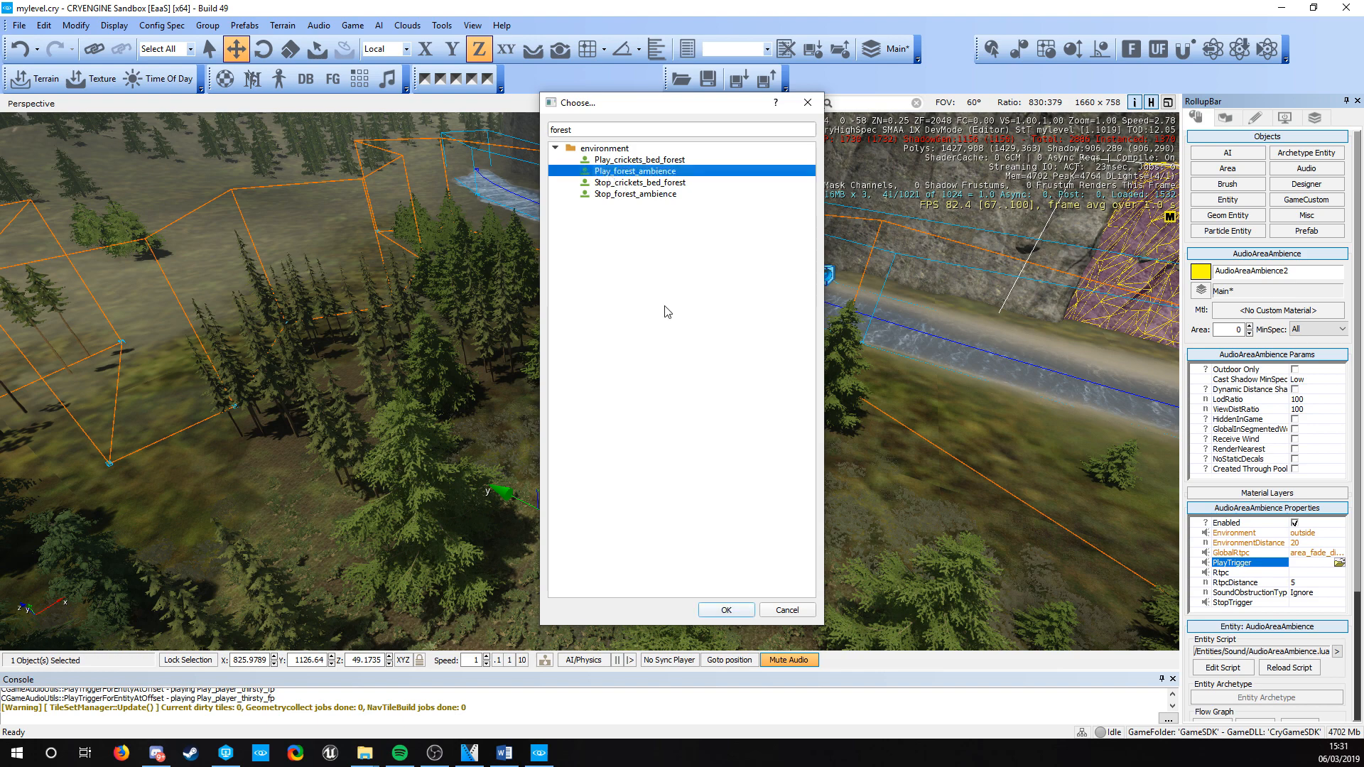
pyautogui.click(726, 609)
# Step: Assign area_fade_distance as the forest ambience's Rtpc and set its RtpcDistance to 20
pyautogui.click(1321, 572)
pyautogui.click(1339, 572)
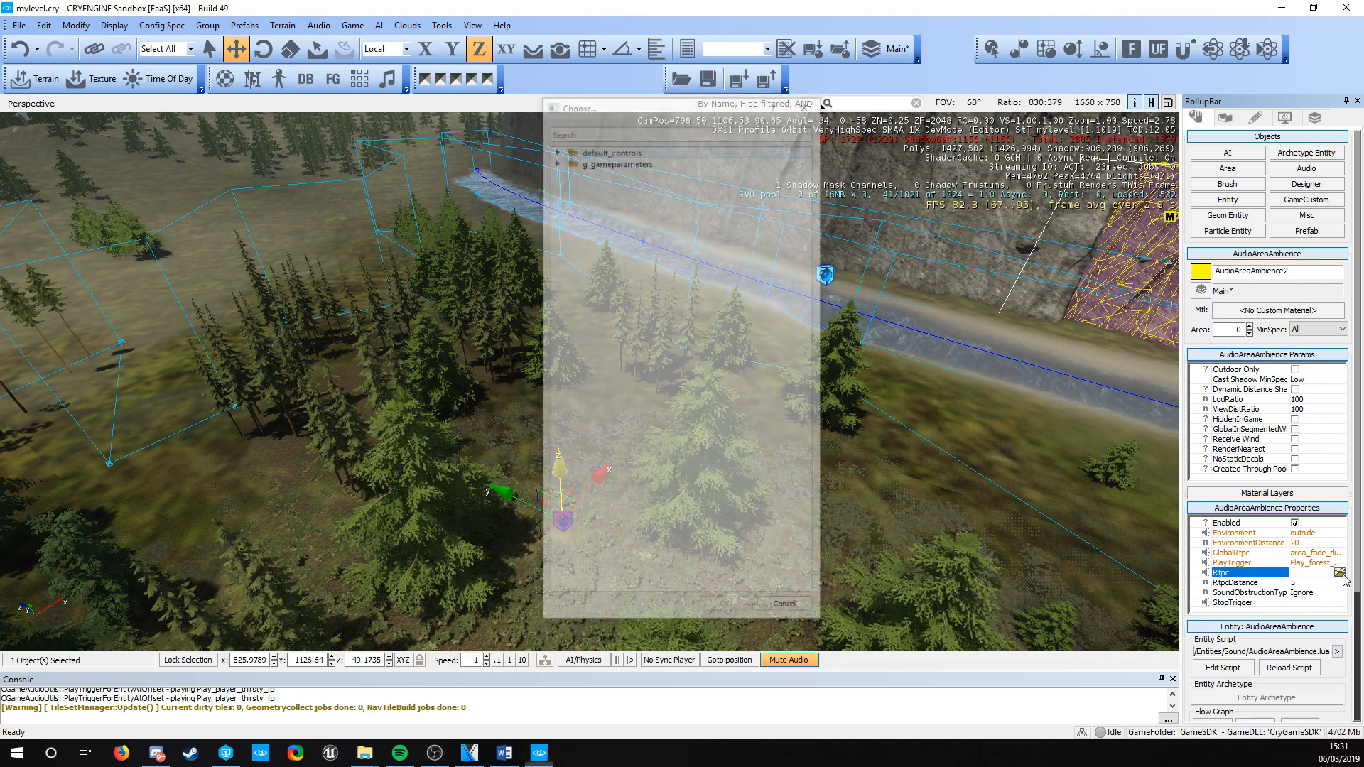
pyautogui.click(554, 160)
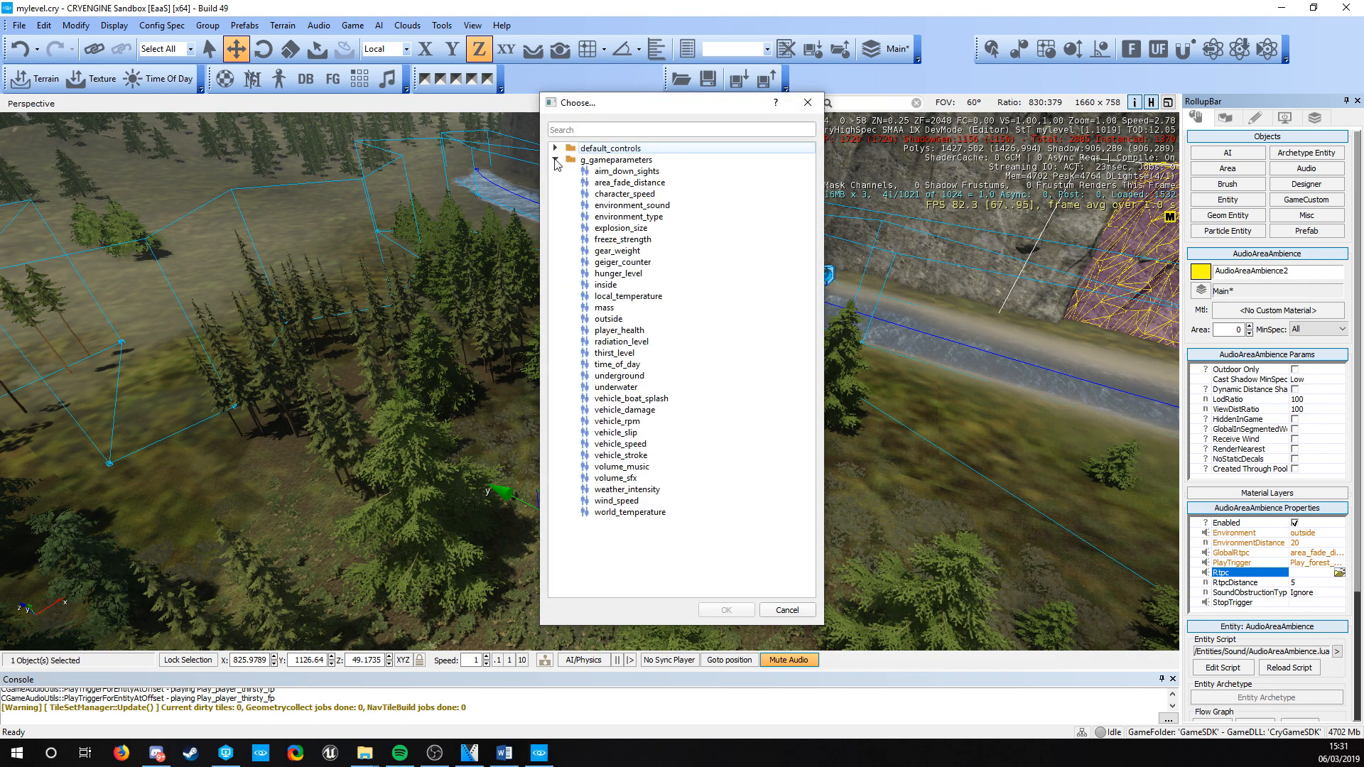
pyautogui.click(611, 183)
pyautogui.click(726, 609)
pyautogui.click(1318, 583)
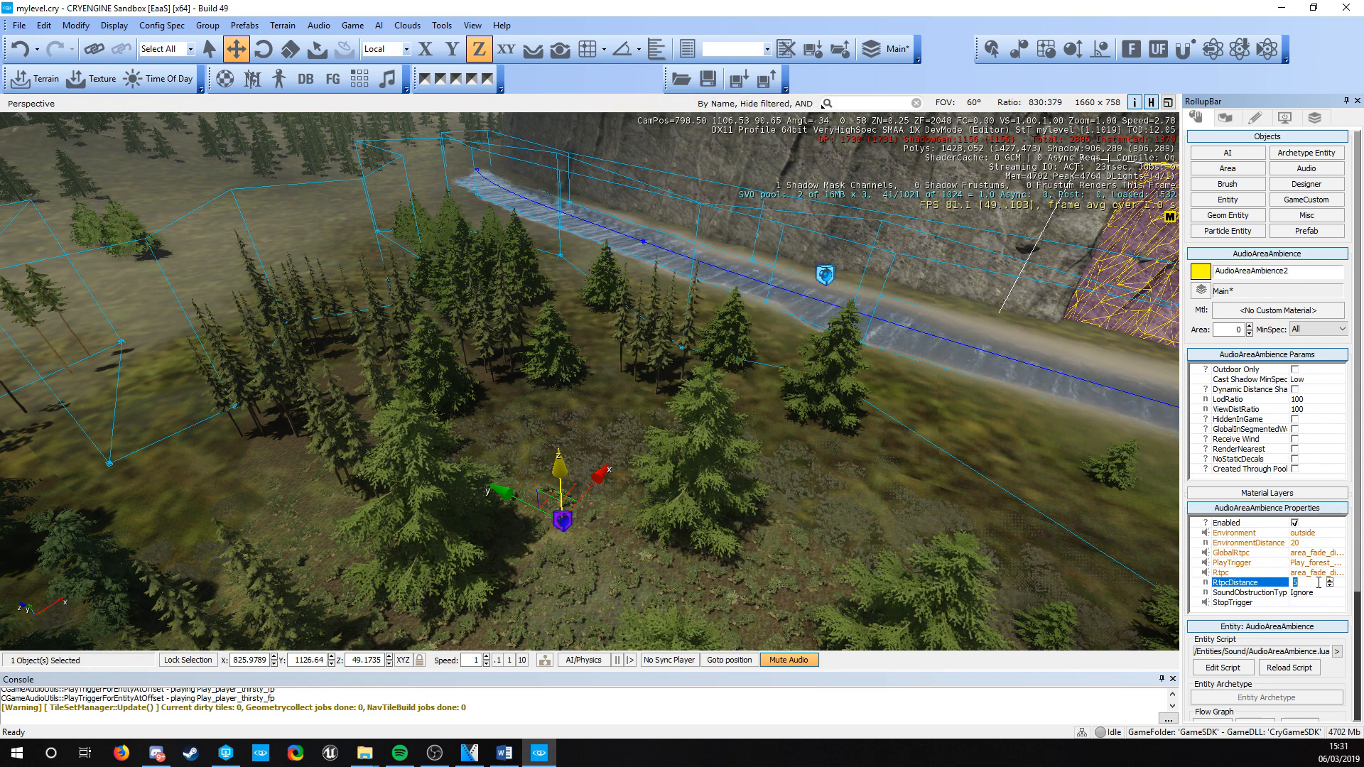
pyautogui.write('20')
# Step: Set the forest ambience's sound obstruction type to SingleRay
pyautogui.click(1306, 603)
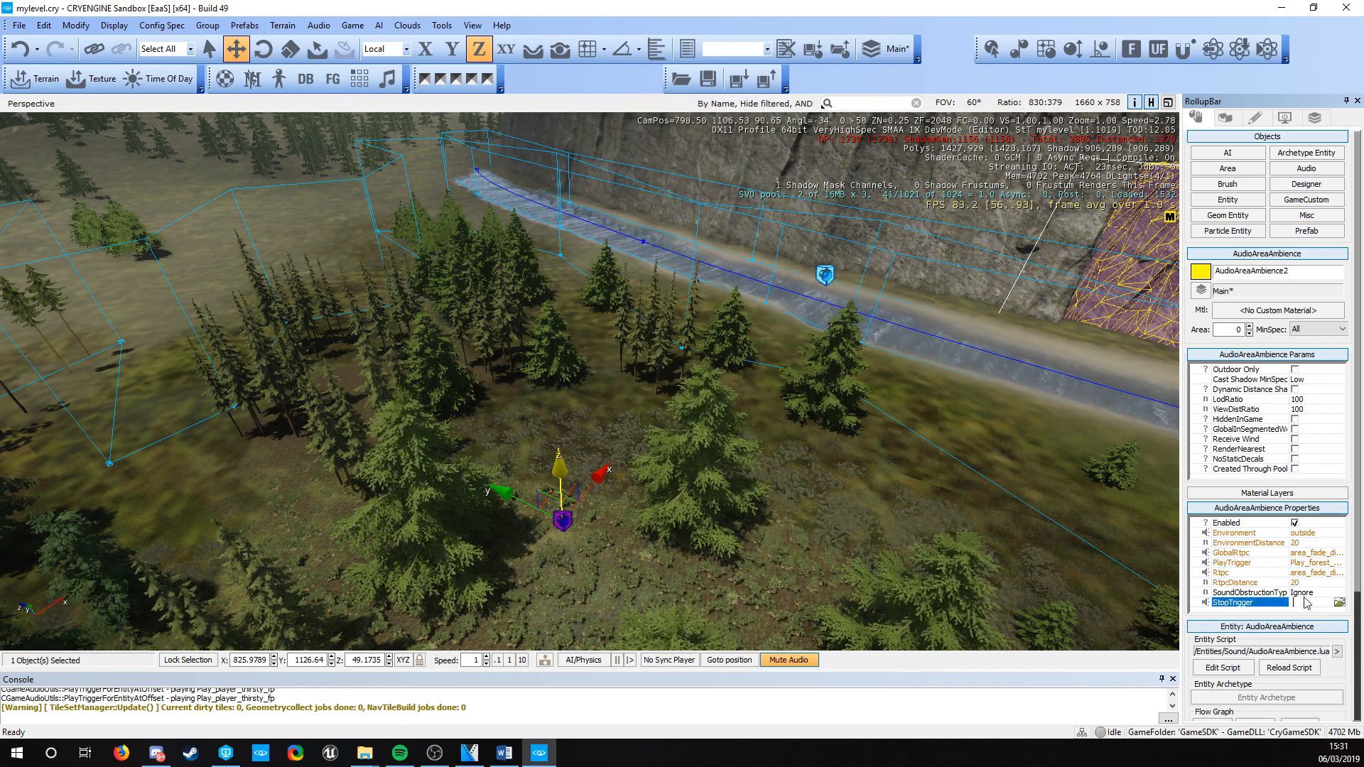
pyautogui.click(1307, 592)
pyautogui.click(1311, 622)
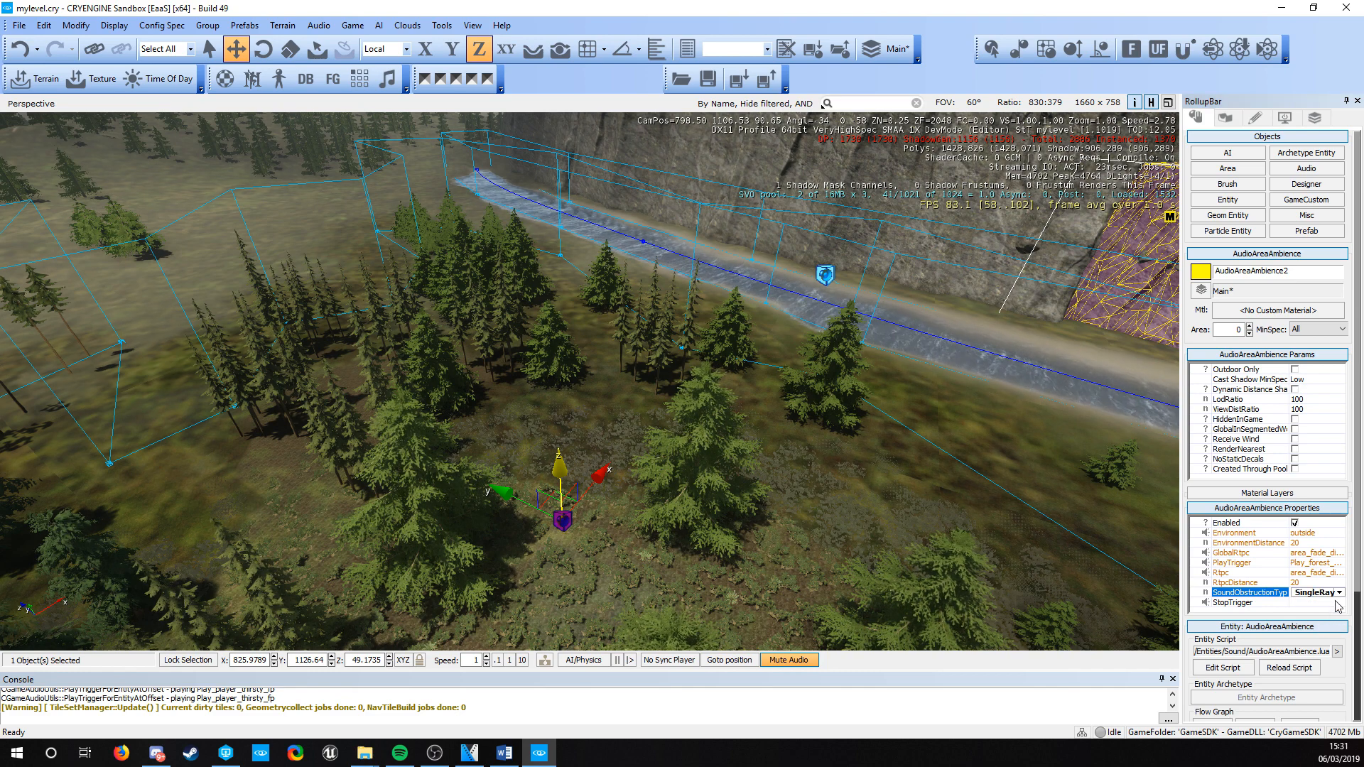
# Step: Search the audio triggers for fores and assign Stop_forest_ambience as the forest ambience's StopTrigger
pyautogui.click(1305, 603)
pyautogui.click(1339, 603)
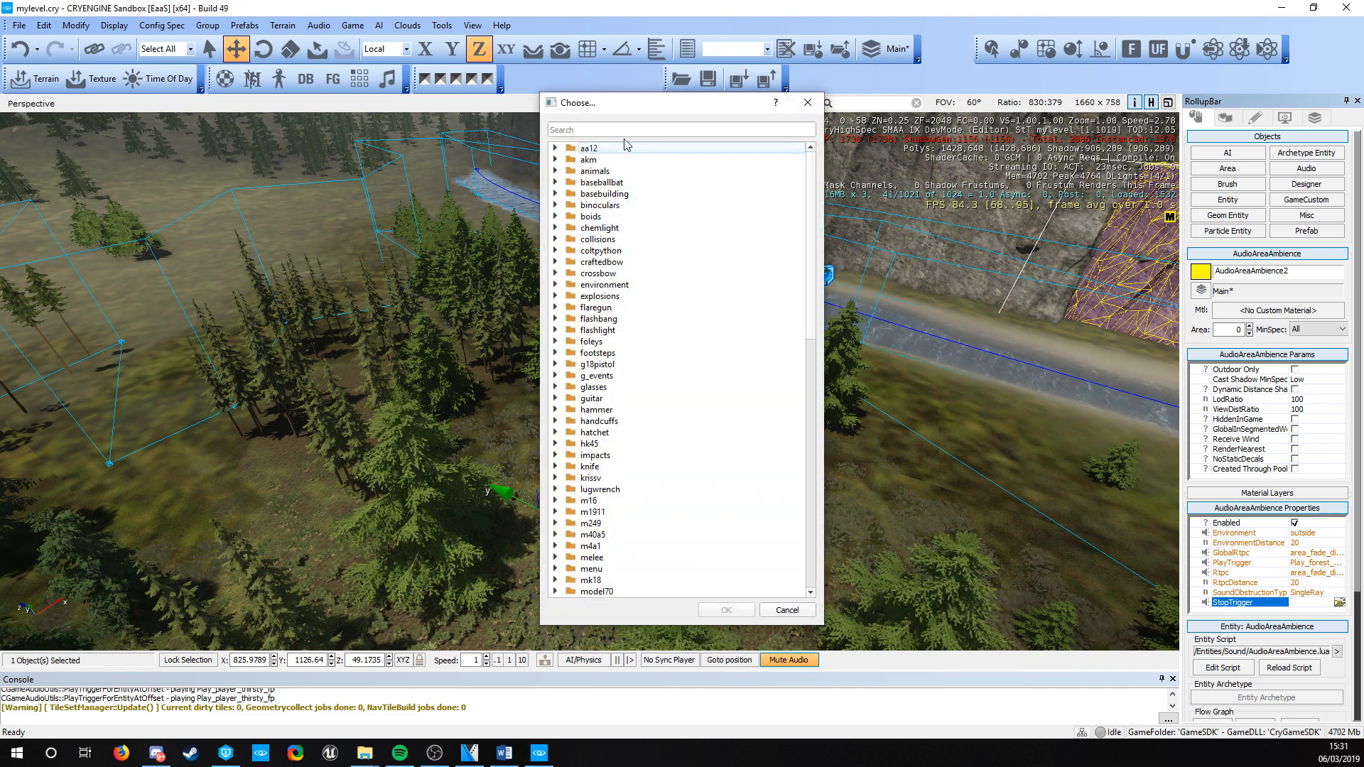
pyautogui.write('fl')
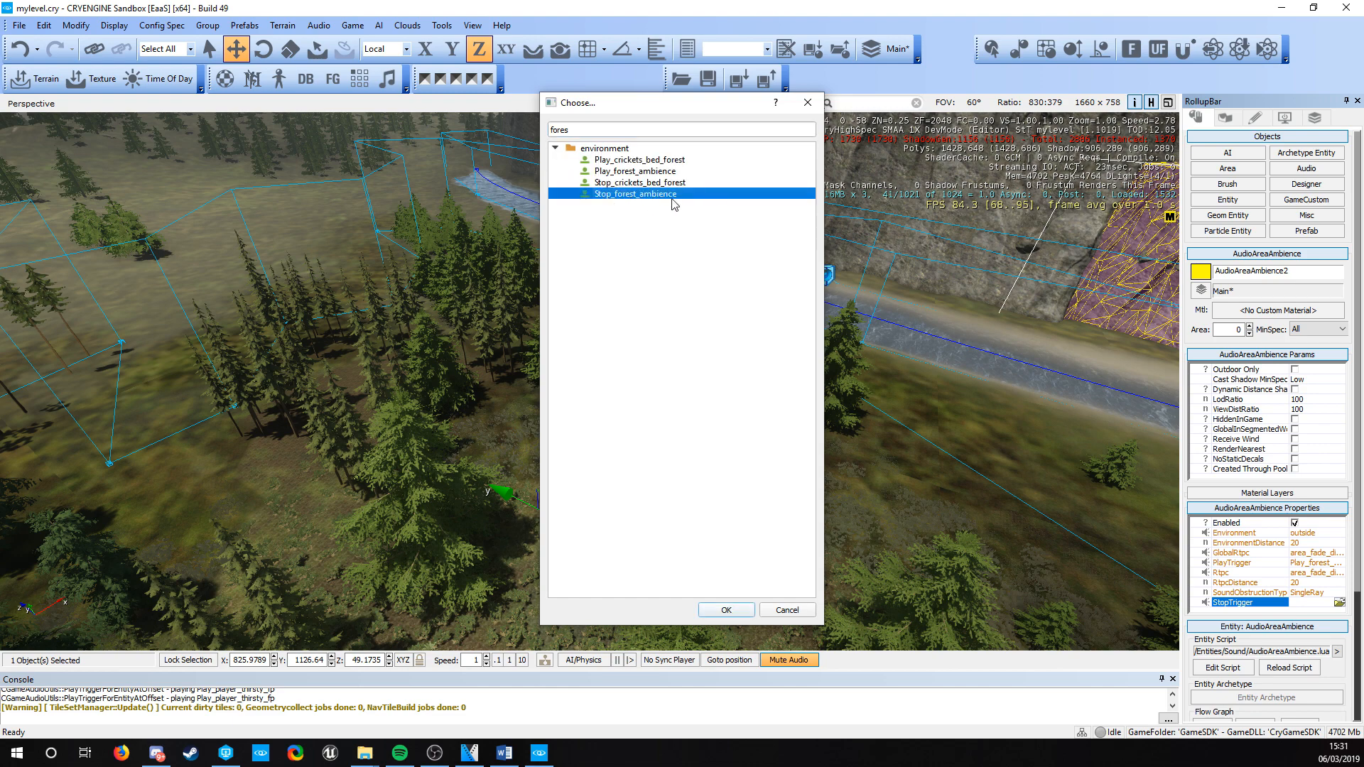
pyautogui.click(725, 611)
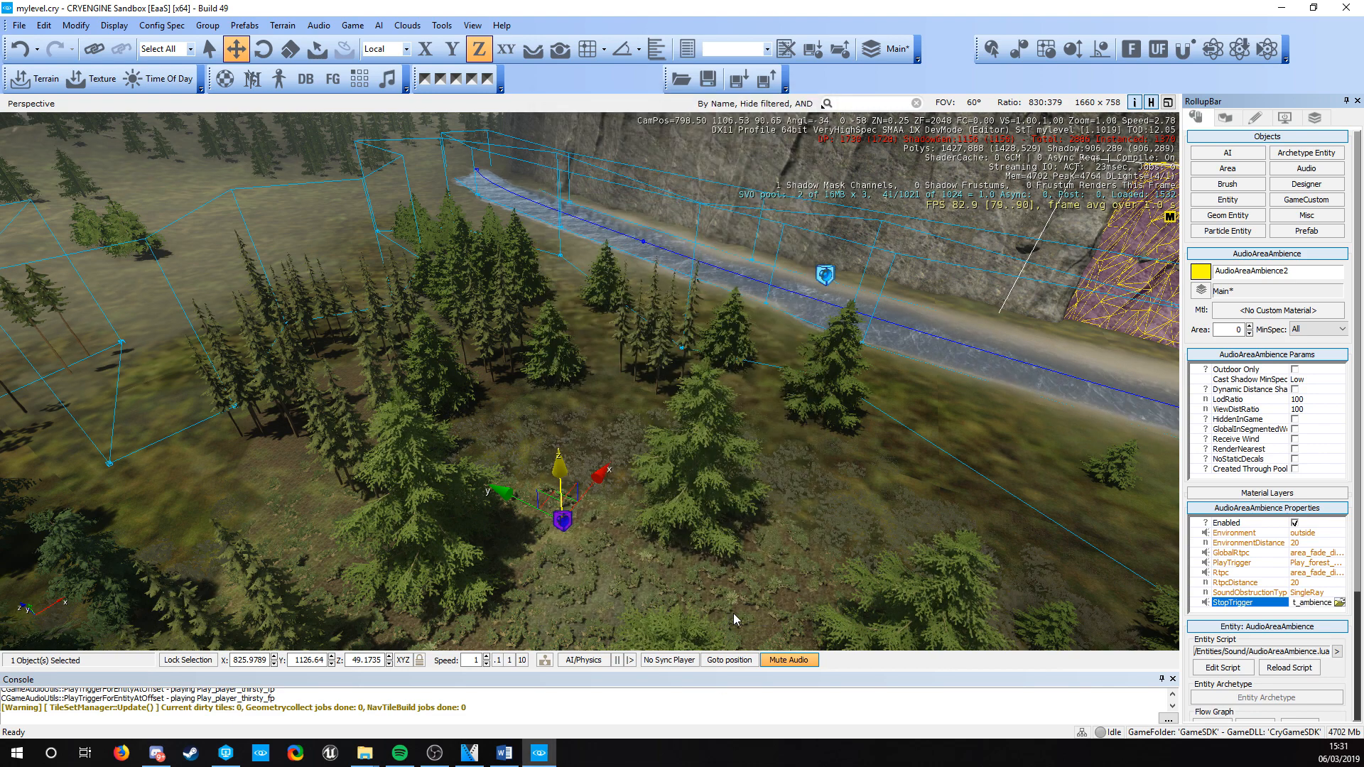
# Step: Link the asa_forest01 shape to the AudioAreaAmbience2 entity by picking it as the shape's target
pyautogui.click(689, 268)
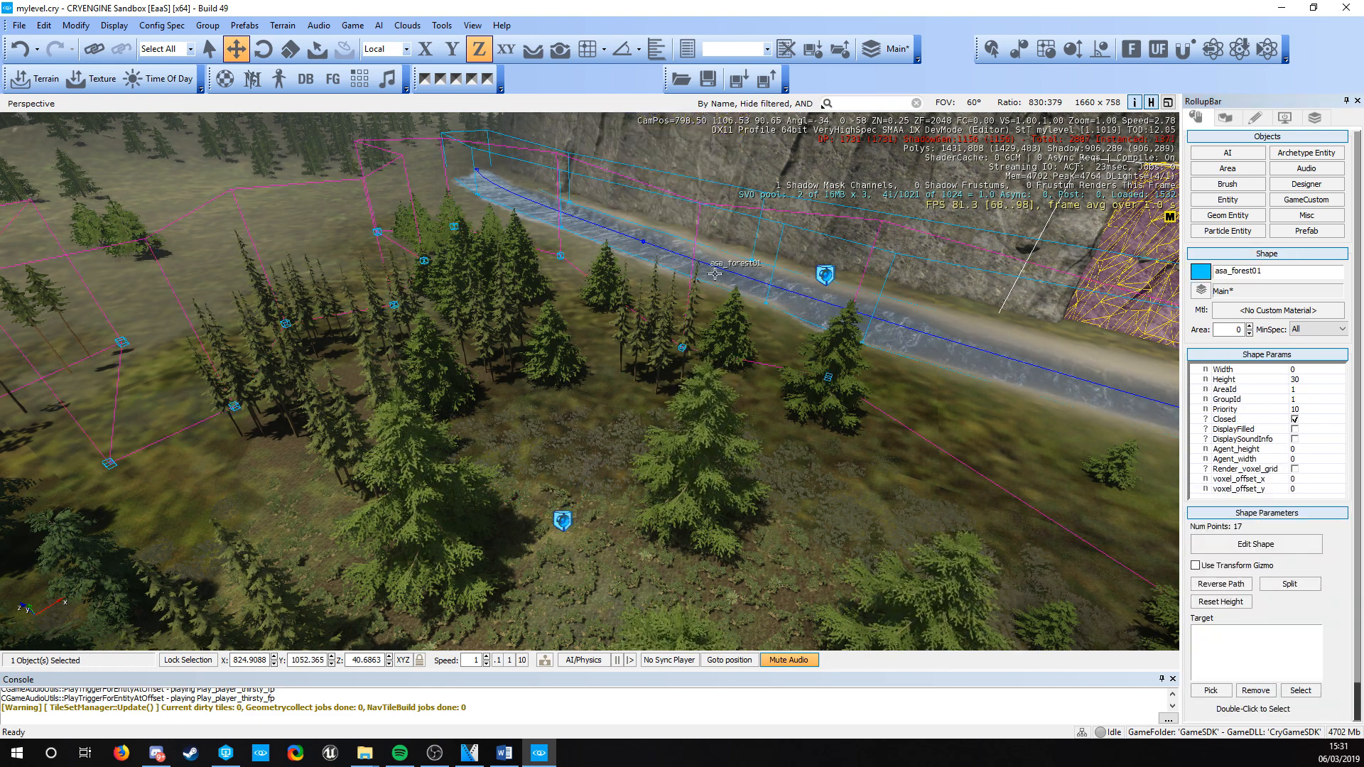
pyautogui.click(1211, 693)
pyautogui.moveTo(595, 475); pyautogui.dragTo(578, 495, button='right')
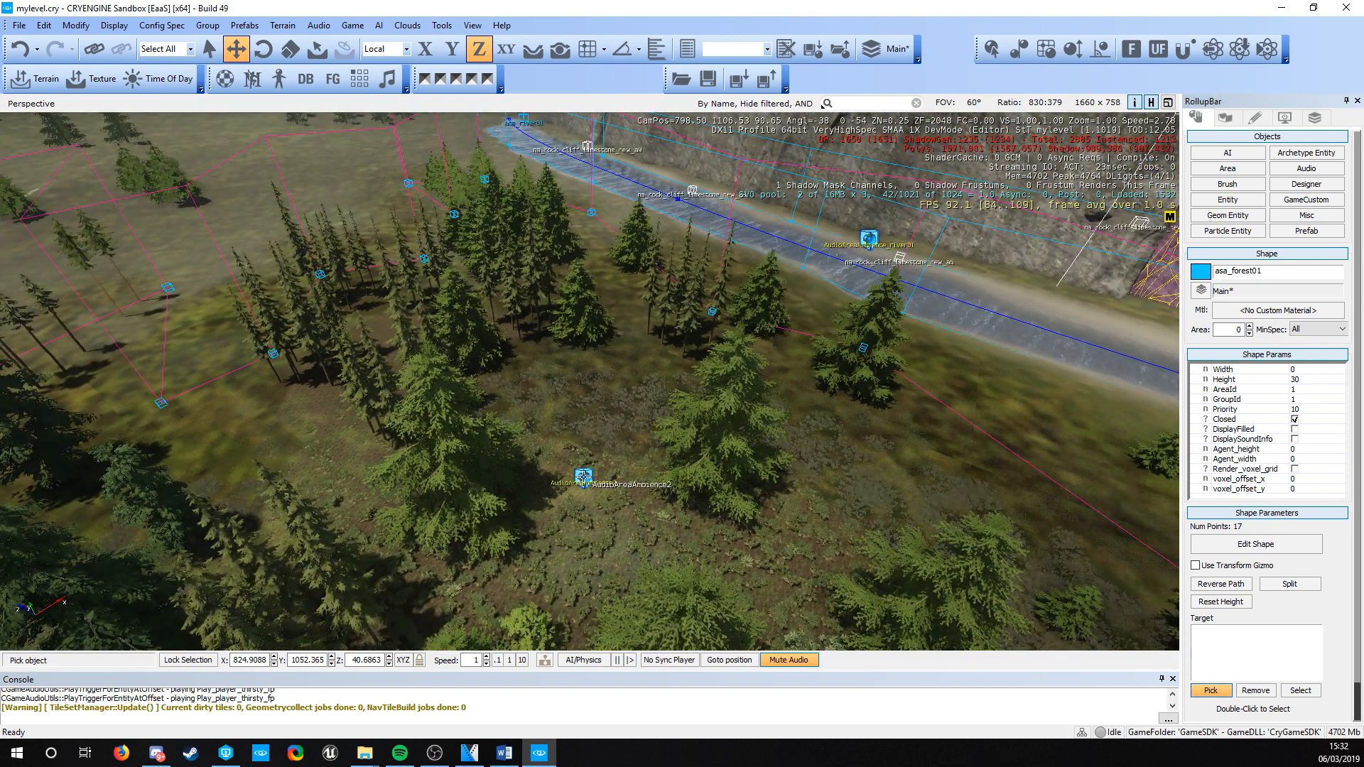
pyautogui.click(583, 478)
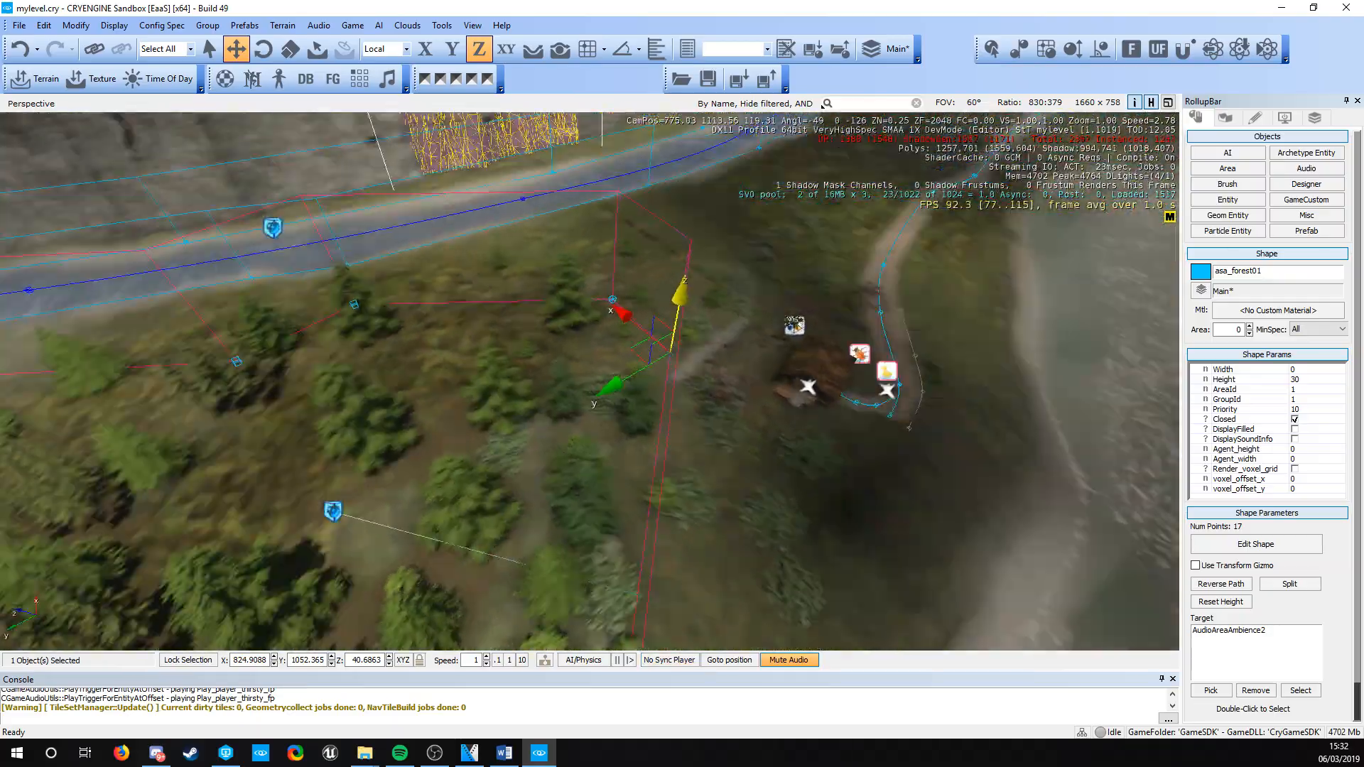
# Step: Deselect the forest shape and unmute the editor's audio
pyautogui.moveTo(582, 477); pyautogui.dragTo(562, 522, button='right')
pyautogui.click(539, 510)
pyautogui.press('s')
pyautogui.click(794, 660)
# Step: Listen to the forest ambience by travelling in and out of the forest area, ending among the trees
pyautogui.moveTo(710, 540); pyautogui.dragTo(721, 557, button='right')
pyautogui.press('w')
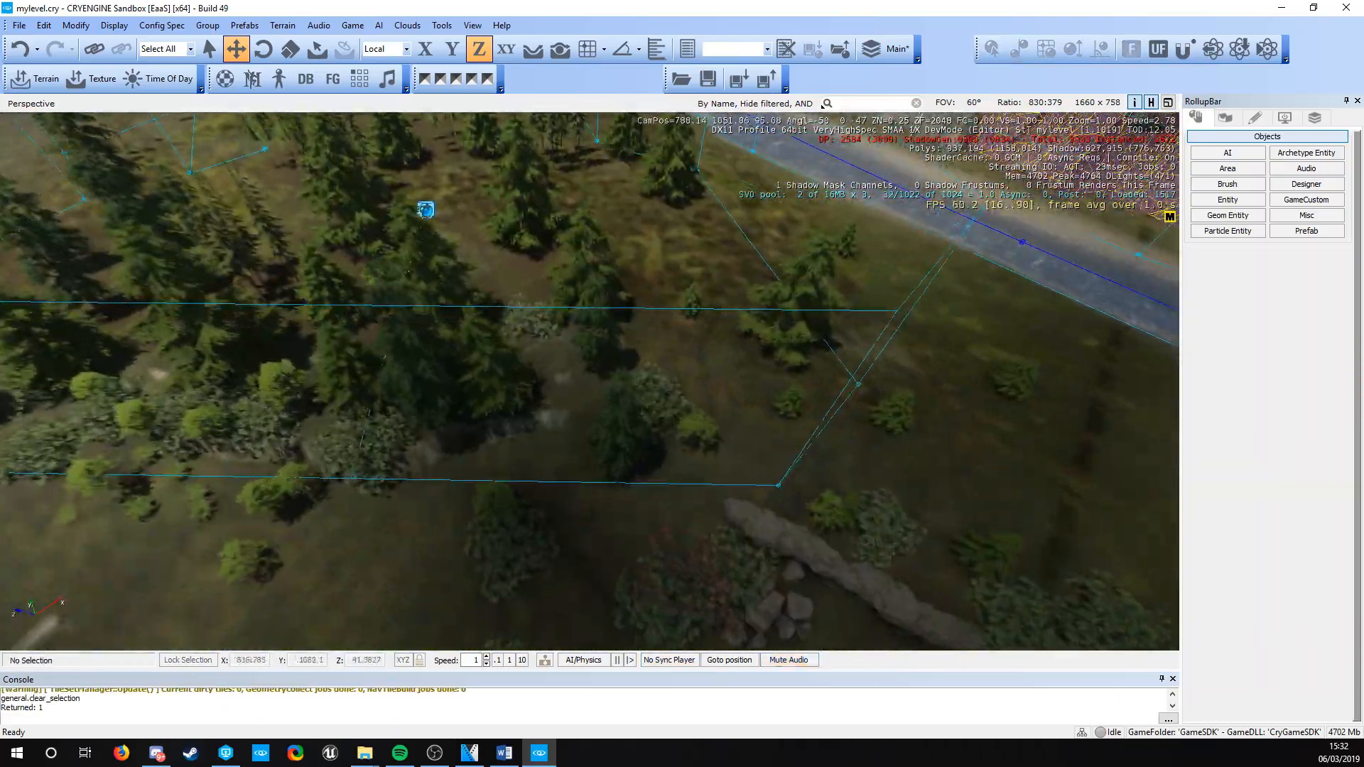
pyautogui.moveTo(354, 509); pyautogui.dragTo(339, 488, button='right')
pyautogui.moveTo(421, 574); pyautogui.dragTo(427, 577, button='right')
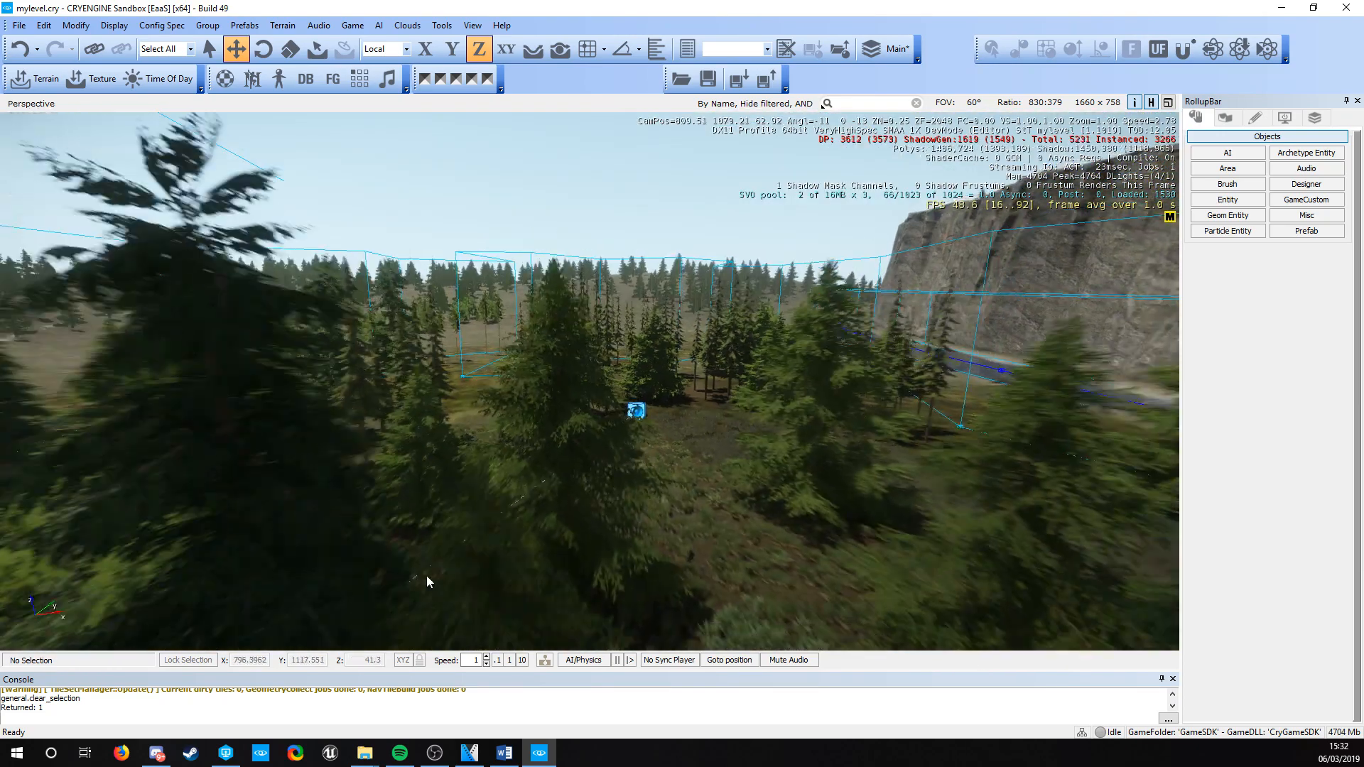
pyautogui.press('s')
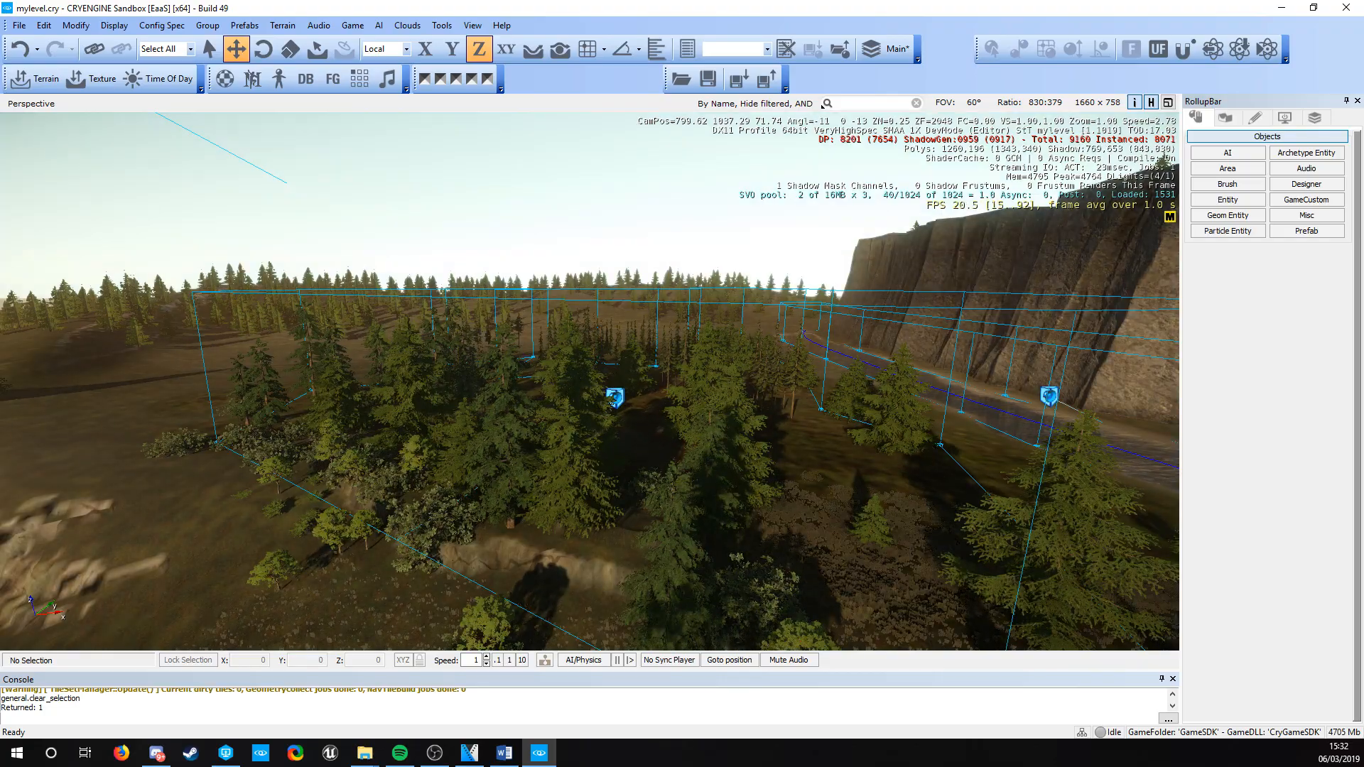
pyautogui.press('w')
pyautogui.moveTo(355, 382)
pyautogui.mouseDown(button='right')
pyautogui.moveTo(407, 426)
pyautogui.moveTo(372, 385)
pyautogui.moveTo(334, 377)
pyautogui.mouseUp(button='right')
pyautogui.press('w')
pyautogui.moveTo(556, 400)
pyautogui.mouseDown(button='right')
pyautogui.moveTo(568, 462)
pyautogui.moveTo(579, 408)
pyautogui.moveTo(538, 408)
pyautogui.mouseUp(button='right')
pyautogui.press('w')
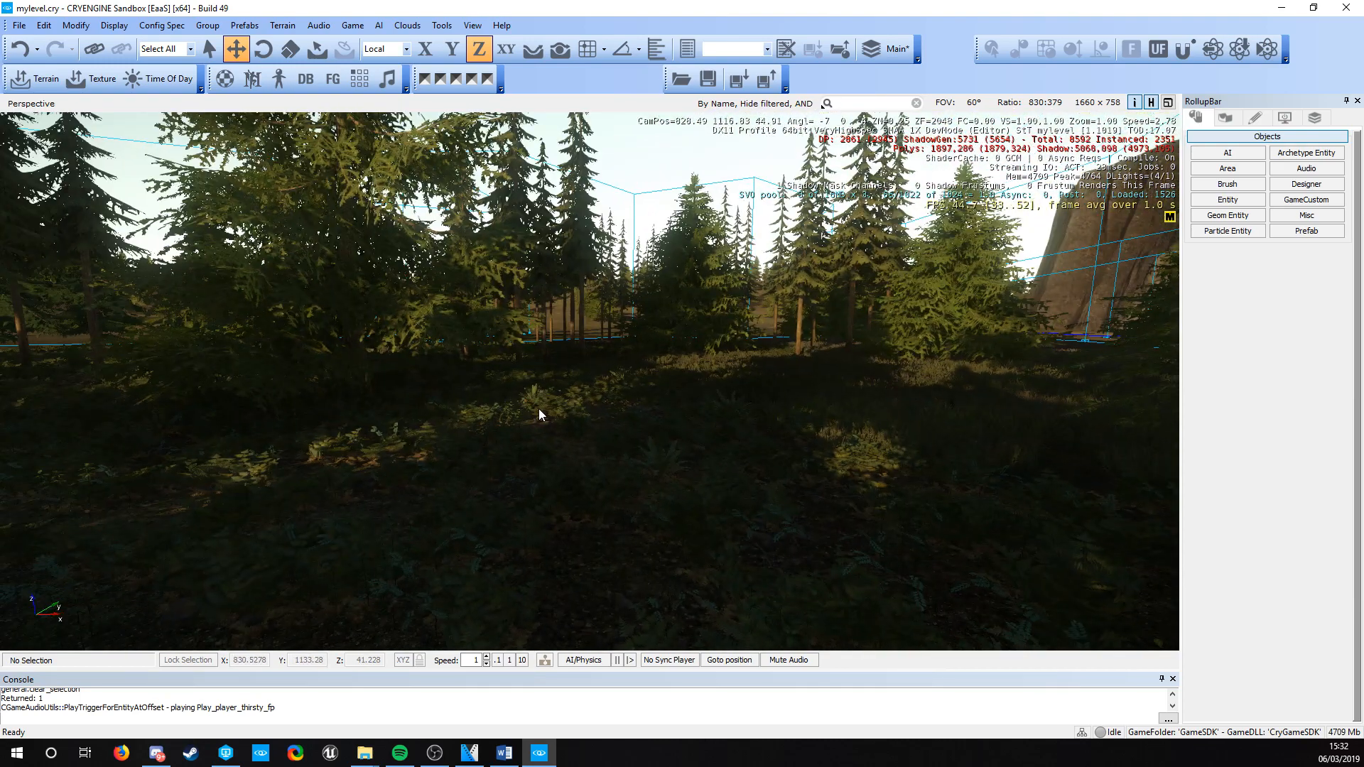
# Step: Test the forest ambience in game mode by walking among the trees, and return to editing
pyautogui.hotkey('ctrl', 'g')
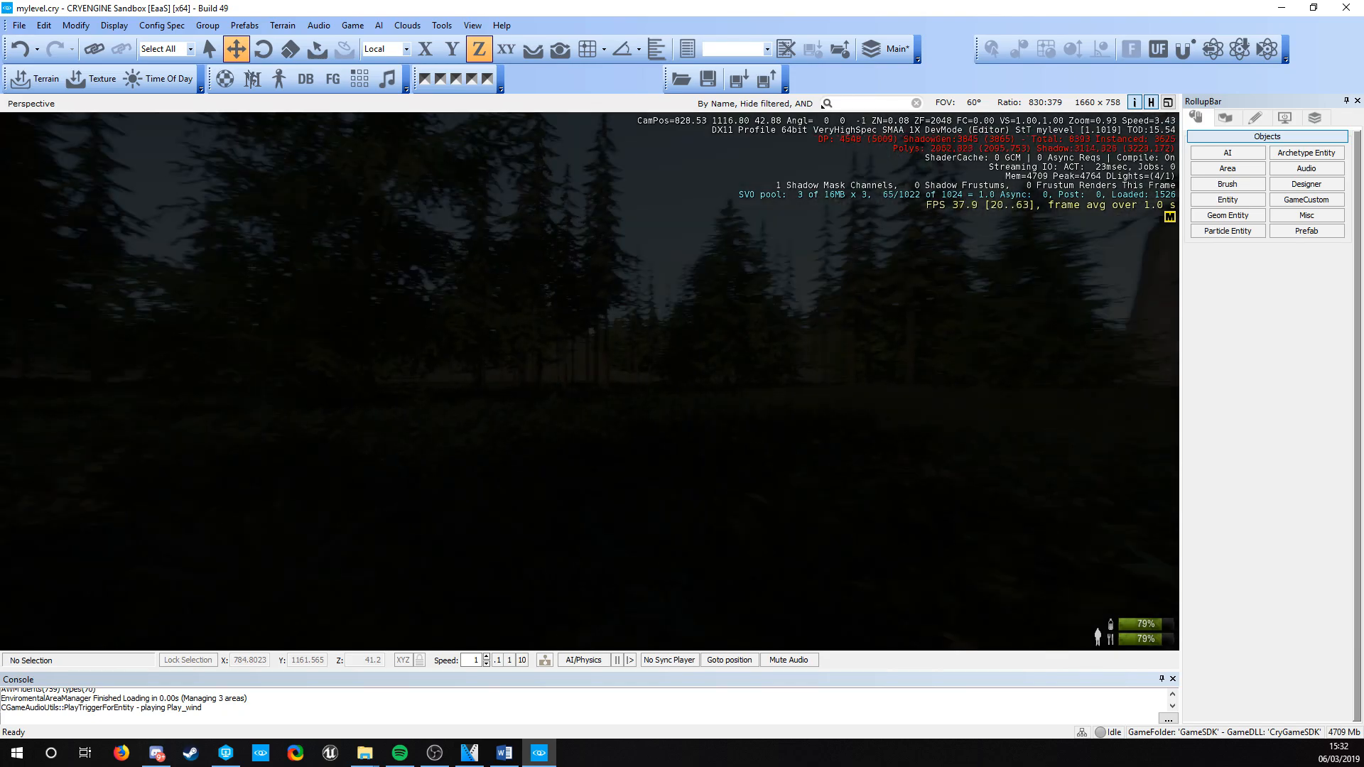
pyautogui.press('w')
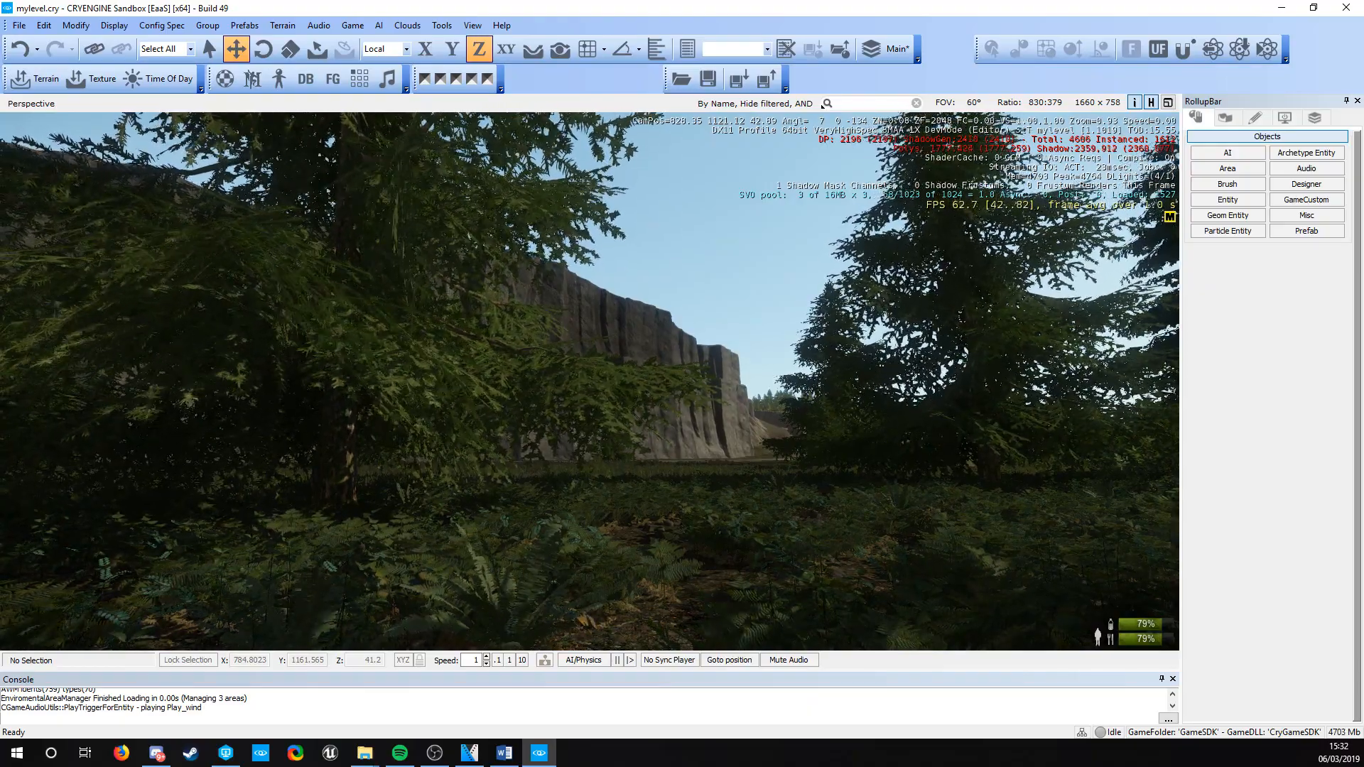
pyautogui.press('Escape')
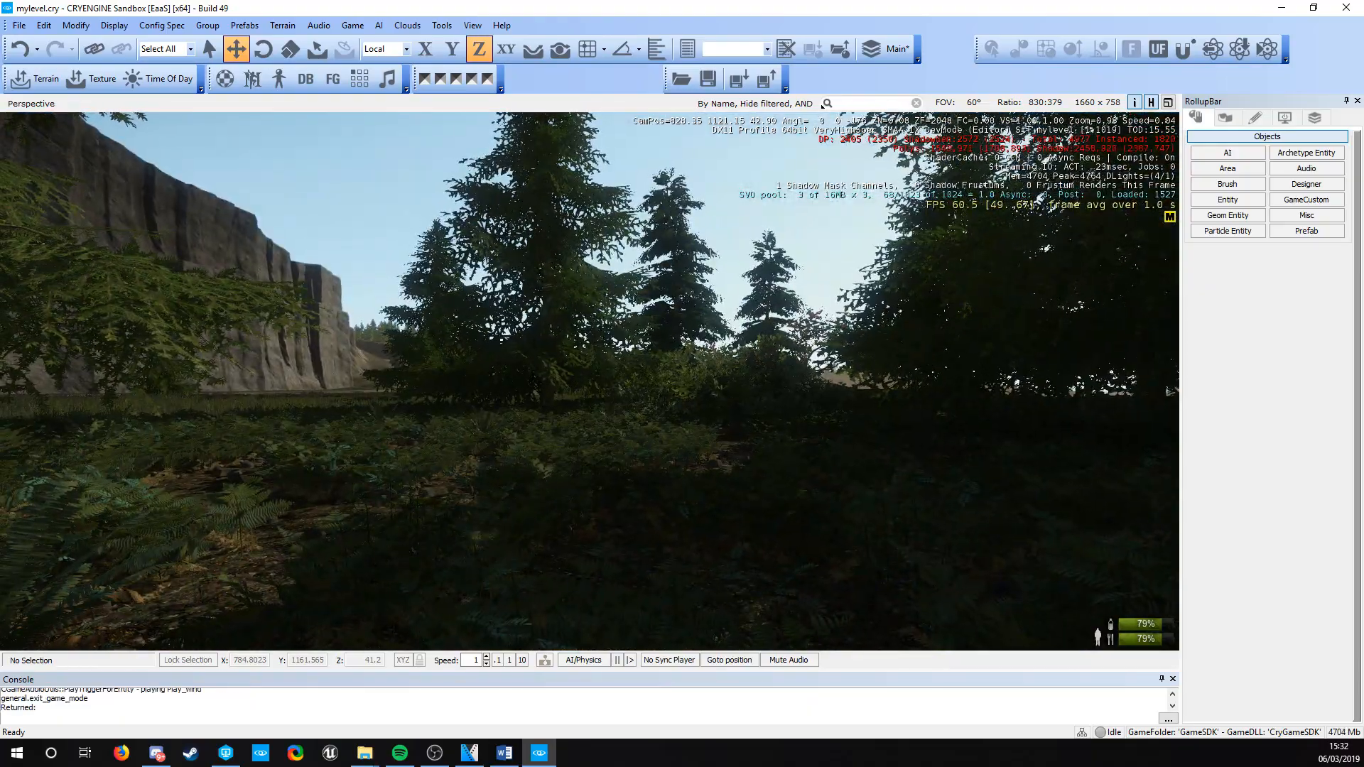
# Step: Browse the environment triggers available for AudioAreaAmbience2's PlayTrigger, filtered by en, and close the list without changing the assignment
pyautogui.press('s')
pyautogui.moveTo(427, 412); pyautogui.dragTo(395, 411, button='right')
pyautogui.press('d')
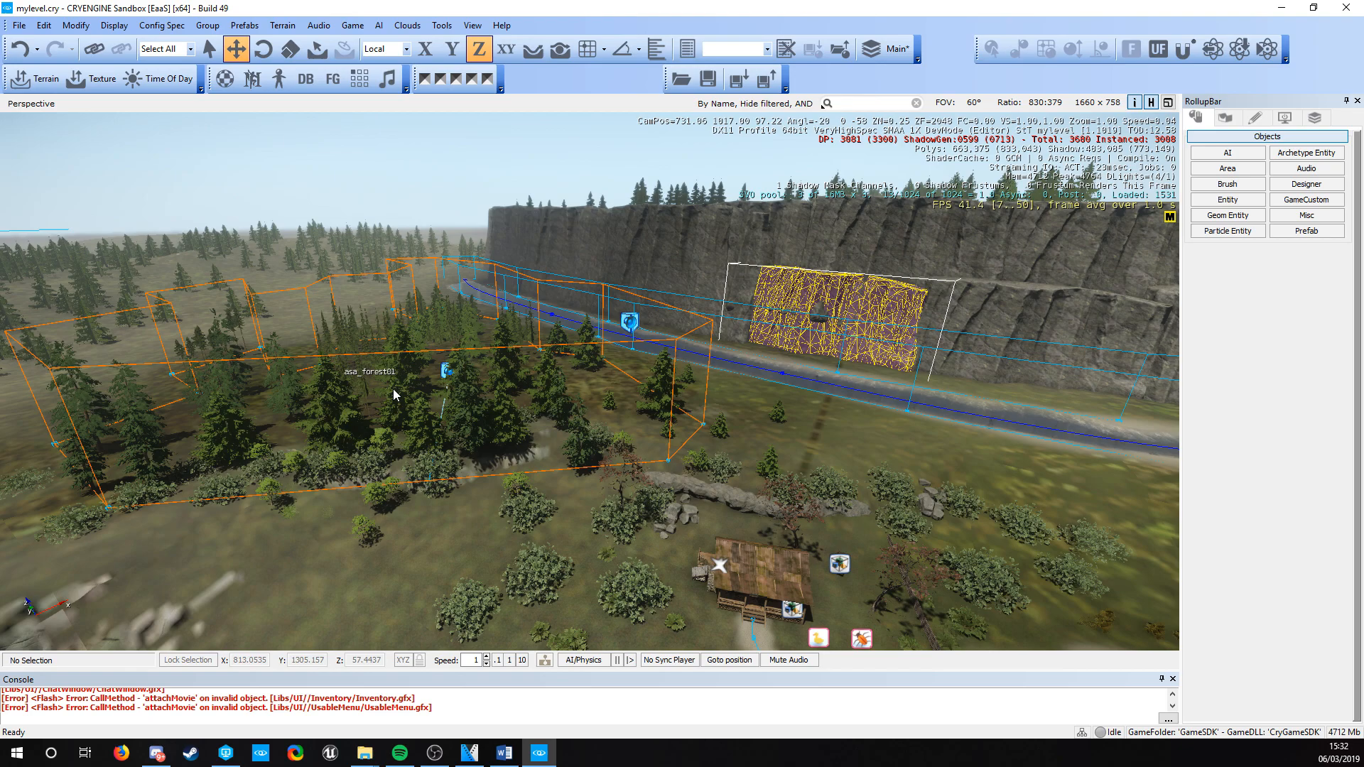
pyautogui.press('w')
pyautogui.moveTo(660, 524); pyautogui.dragTo(613, 505, button='right')
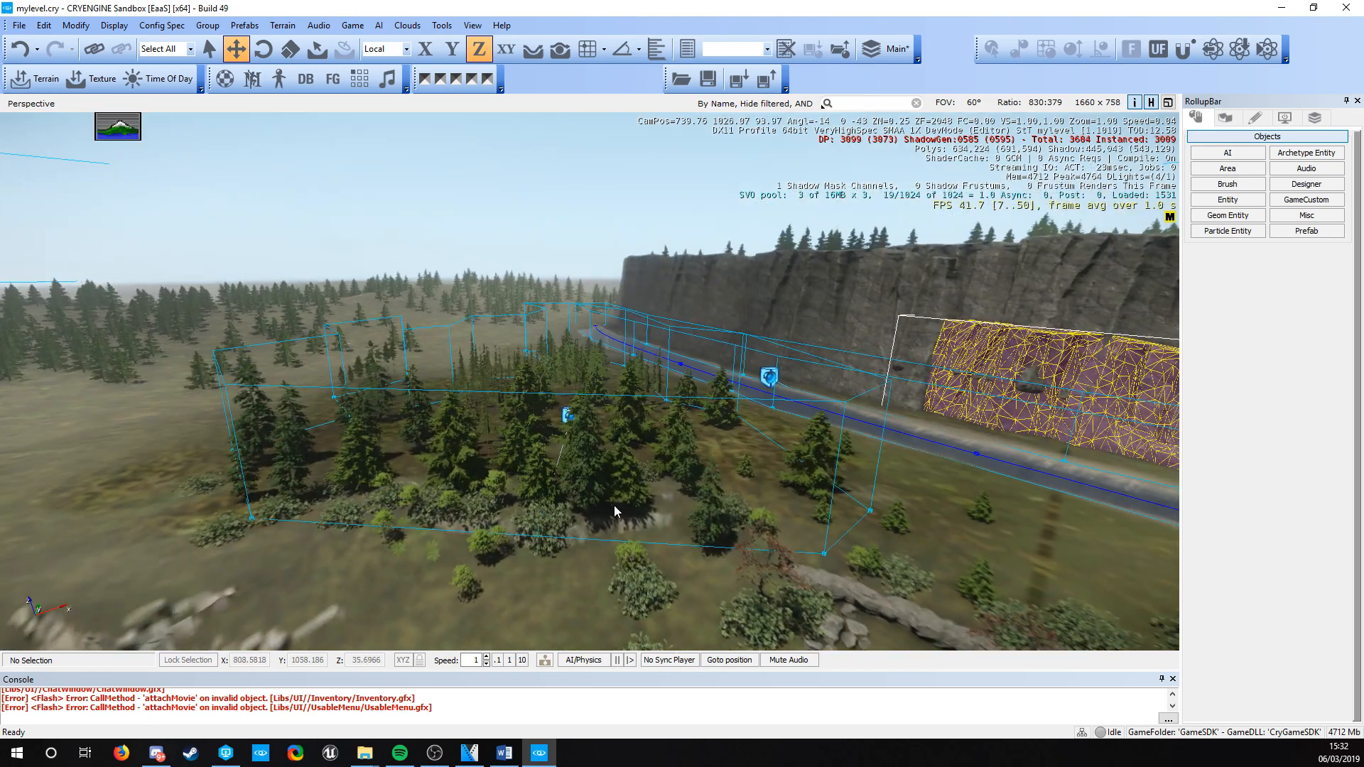
pyautogui.press('d')
pyautogui.click(465, 474)
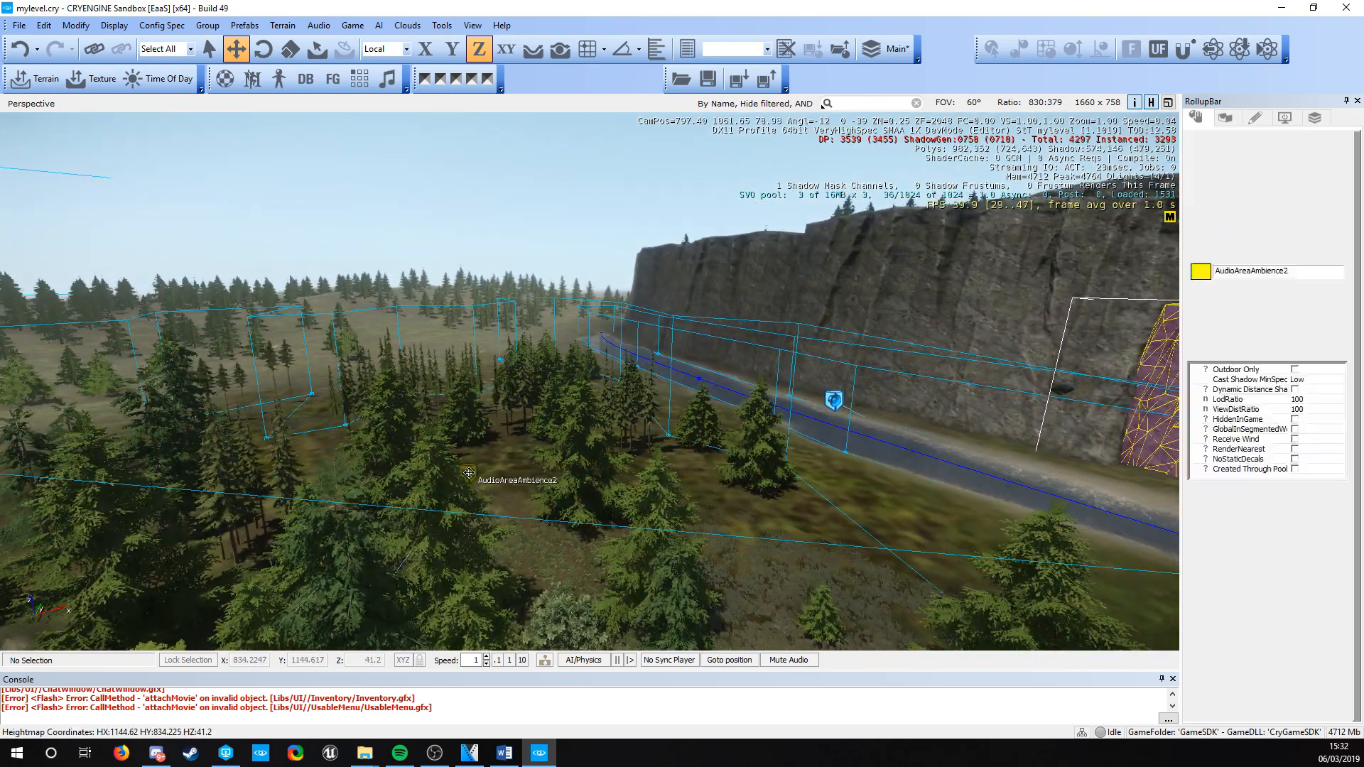
pyautogui.click(1321, 563)
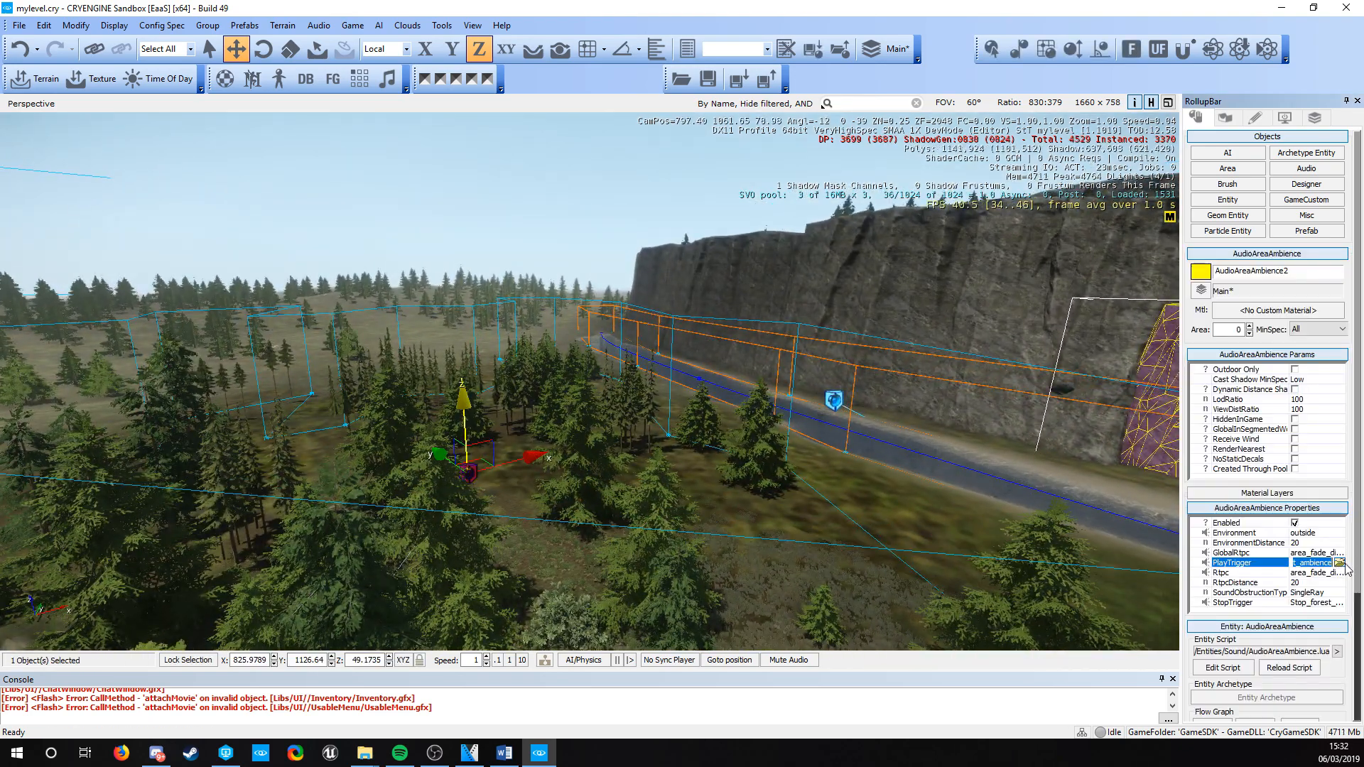
pyautogui.click(1339, 562)
pyautogui.click(617, 128)
pyautogui.write('e')
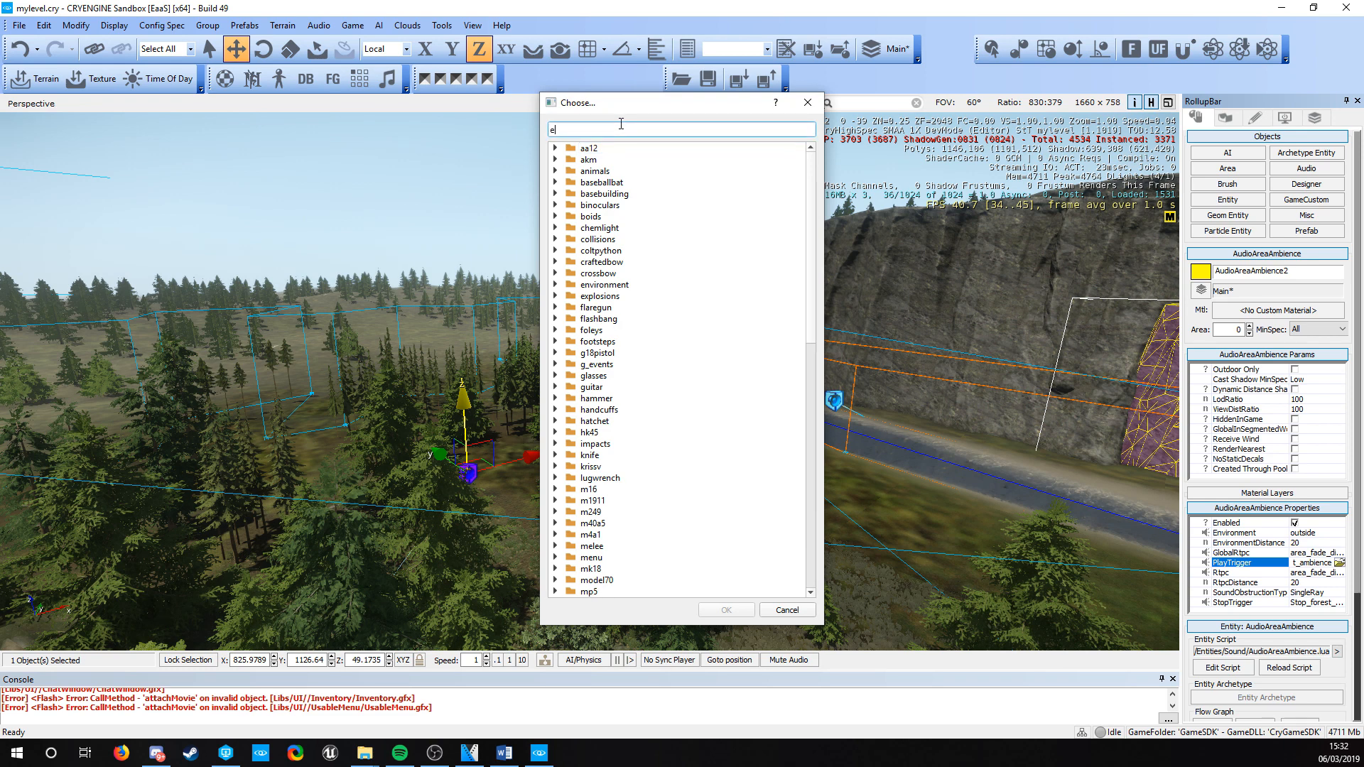
pyautogui.write('n')
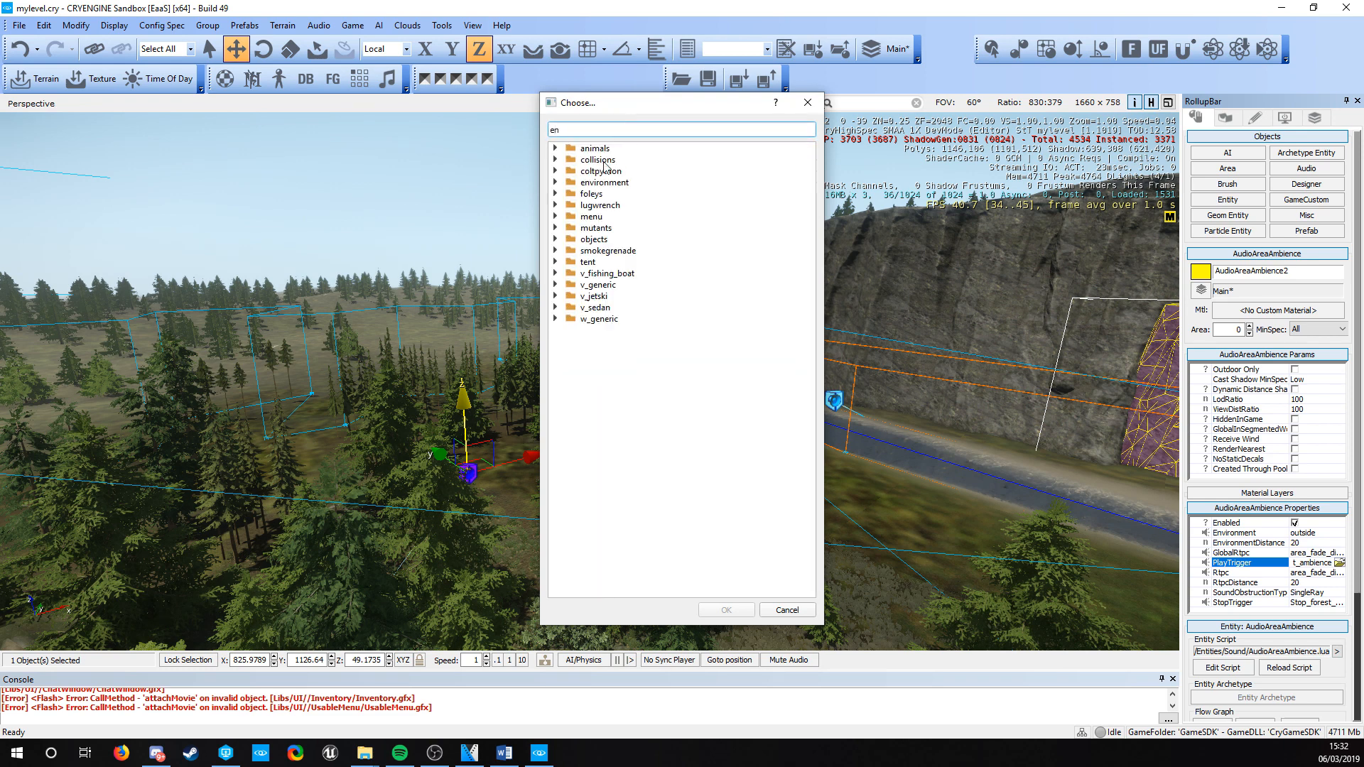
pyautogui.doubleClick(607, 184)
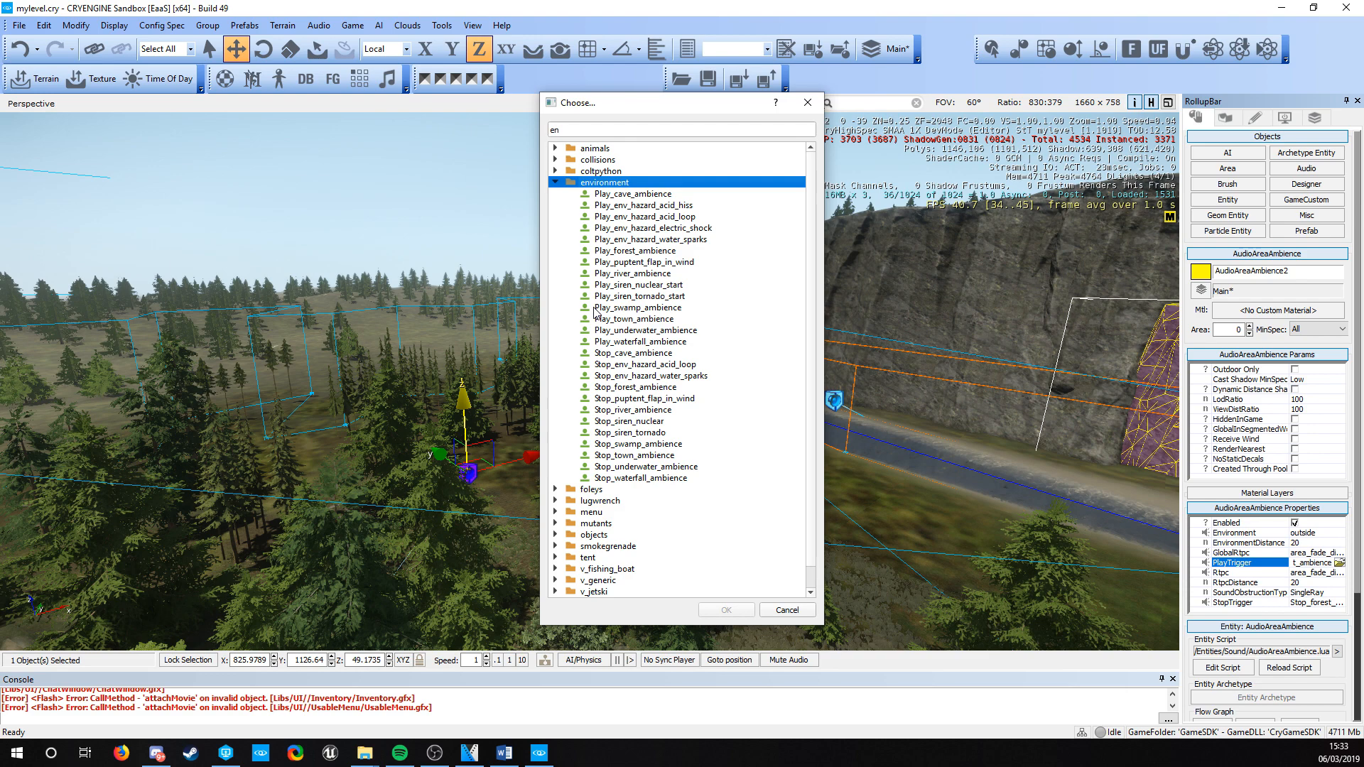
pyautogui.click(812, 105)
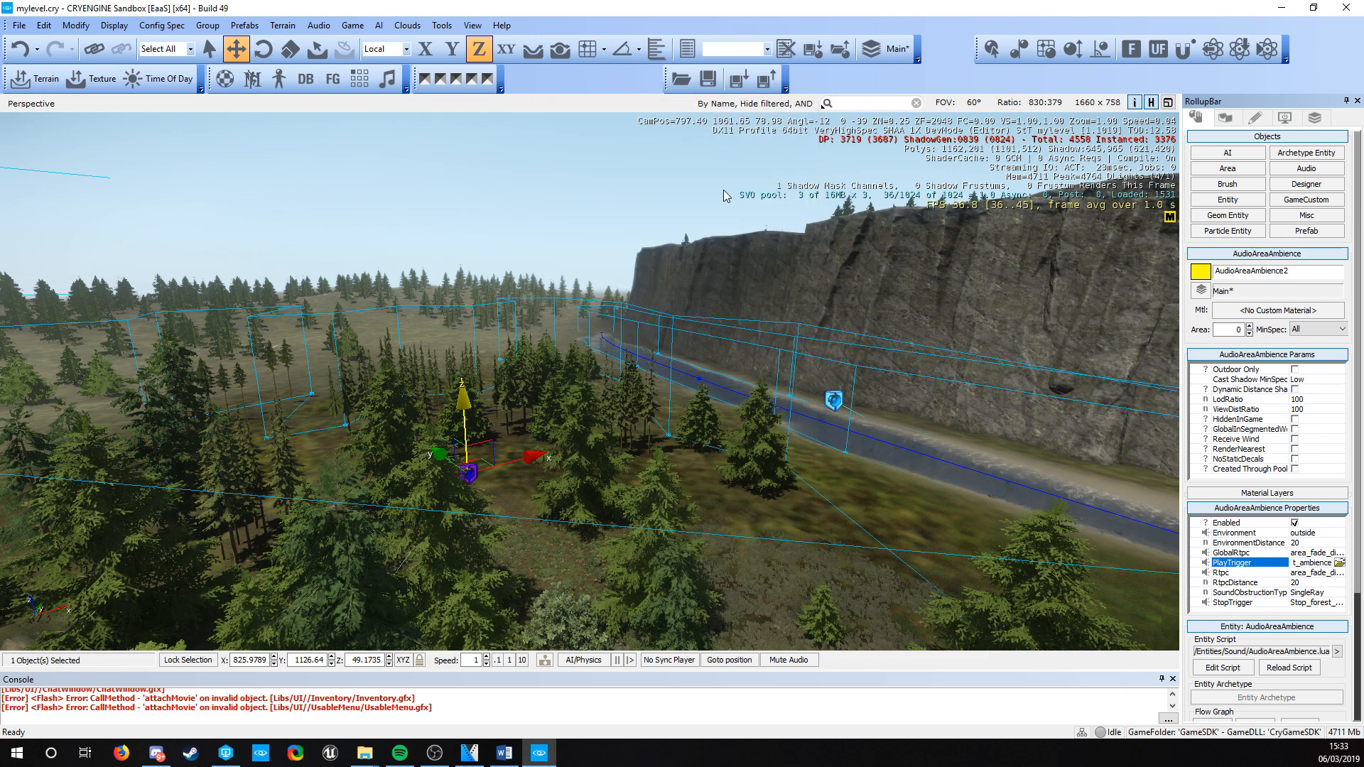
# Step: Review AudioAreaAmbience2's property values and examine the forest and river areas together from an overview
pyautogui.click(519, 504)
pyautogui.press('w')
pyautogui.moveTo(518, 504); pyautogui.dragTo(537, 558, button='right')
pyautogui.press('s')
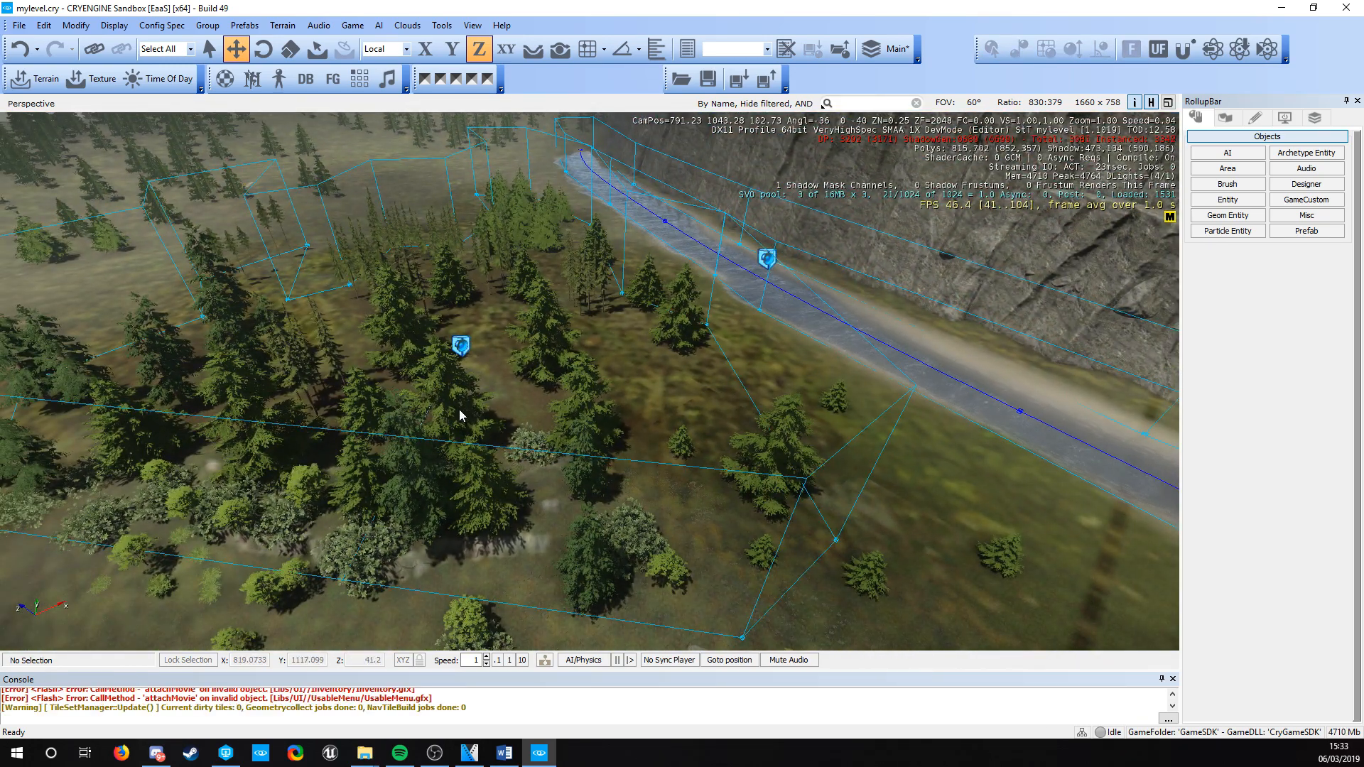
pyautogui.press('w')
pyautogui.moveTo(461, 417); pyautogui.dragTo(479, 378, button='right')
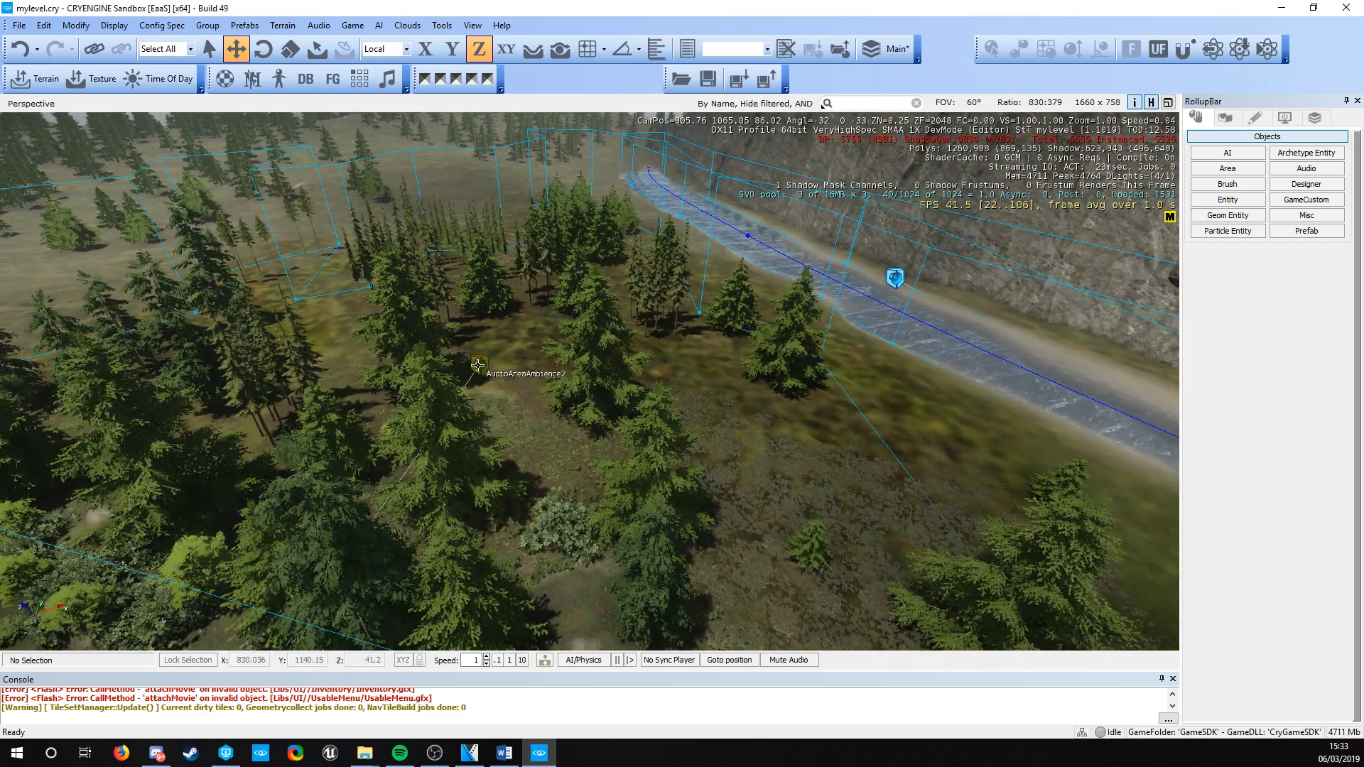
pyautogui.click(477, 365)
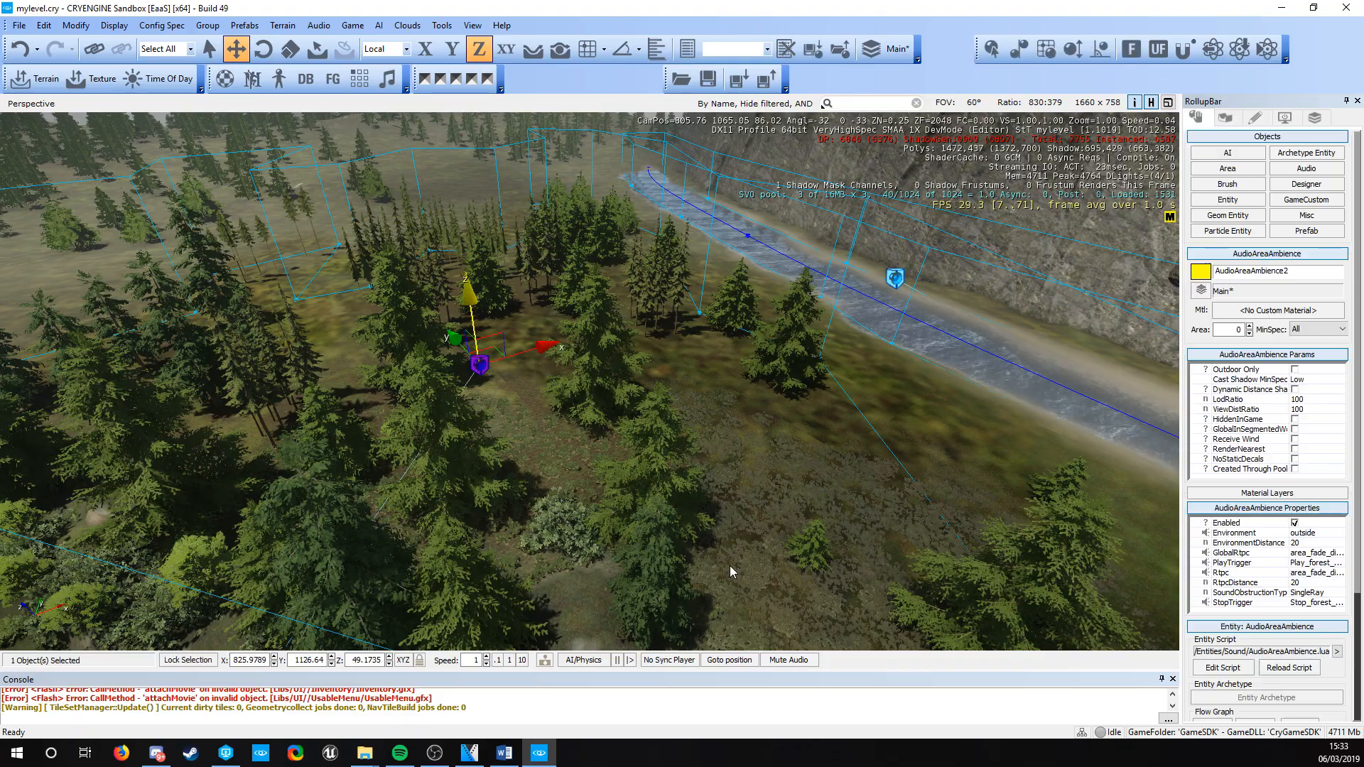
pyautogui.click(753, 443)
pyautogui.moveTo(743, 492)
pyautogui.mouseDown(button='right')
pyautogui.moveTo(902, 486)
pyautogui.moveTo(920, 462)
pyautogui.moveTo(511, 362)
pyautogui.moveTo(661, 387)
pyautogui.moveTo(675, 402)
pyautogui.moveTo(657, 408)
pyautogui.moveTo(743, 500)
pyautogui.mouseUp(button='right')
pyautogui.press('w')
pyautogui.press('d')
pyautogui.press('s')
pyautogui.press('a')
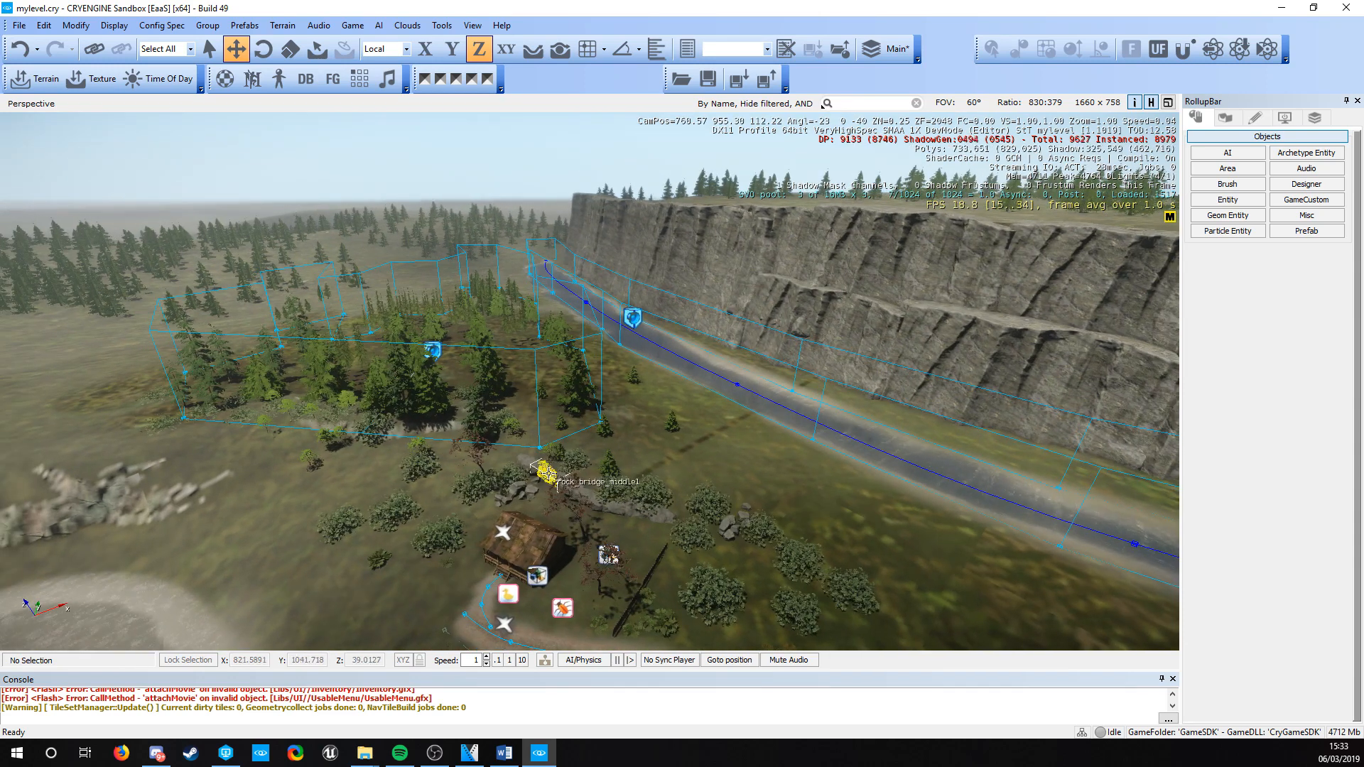